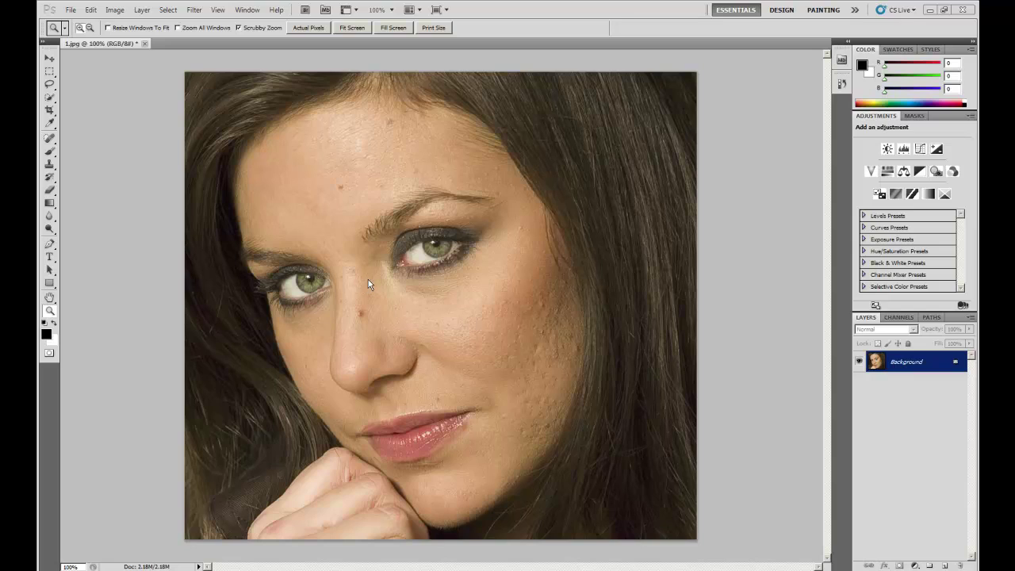
Duplicate the Background layer and name the copy Face Edit
{"action": "right_click", "coordinate": [914, 362]}
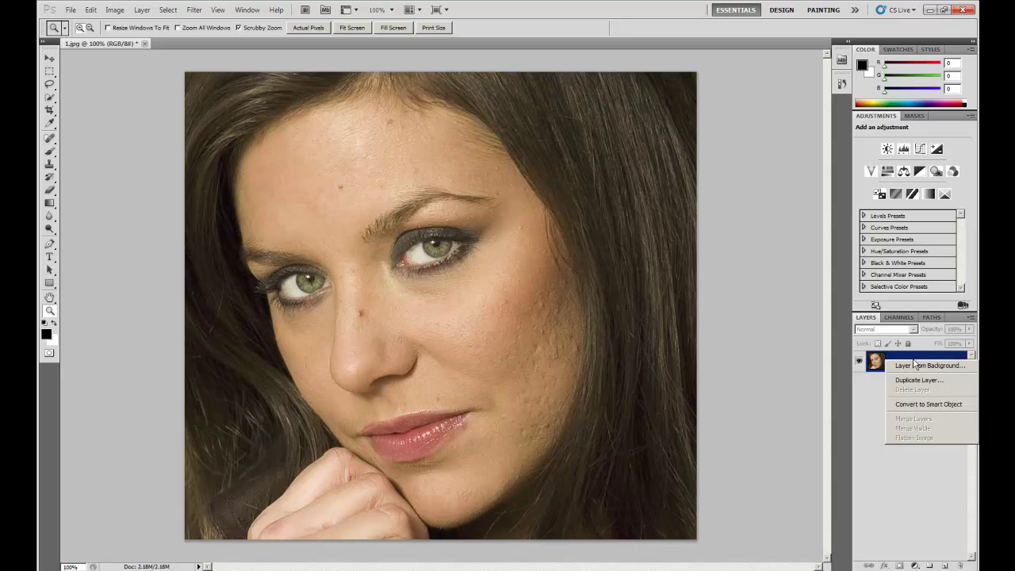
{"action": "left_click", "coordinate": [909, 380]}
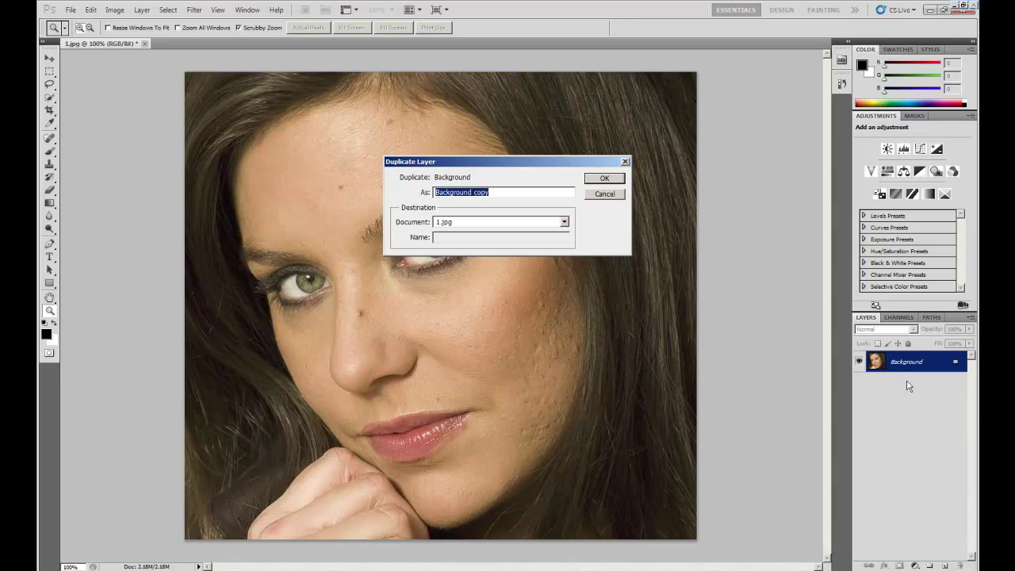
{"action": "key", "text": "BackSpace"}
{"action": "left_click", "coordinate": [602, 179]}
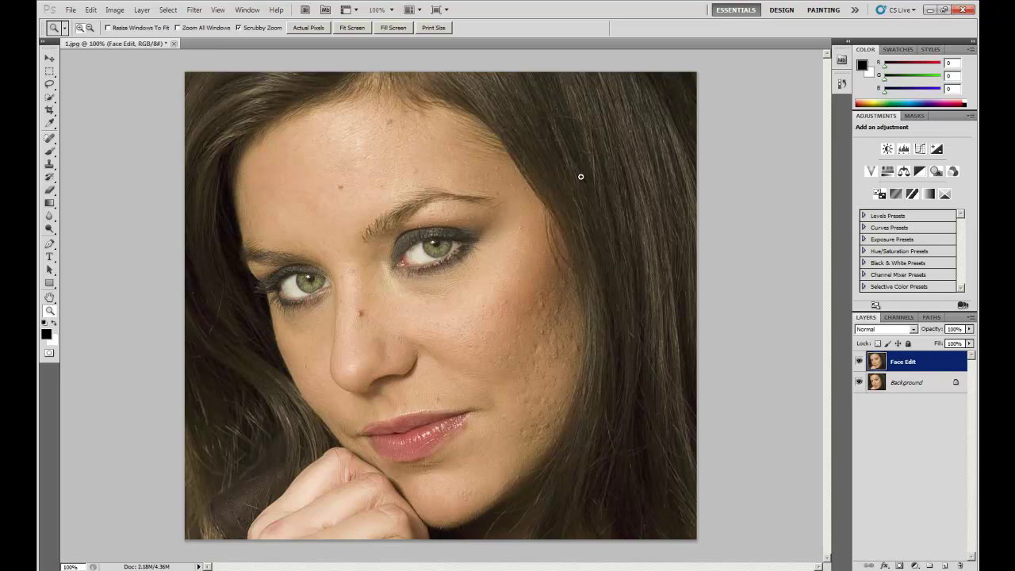
Use the Clone Stamp on the Face Edit layer to cover the mole on the nose with skin sampled nearby
{"action": "left_click", "coordinate": [49, 165]}
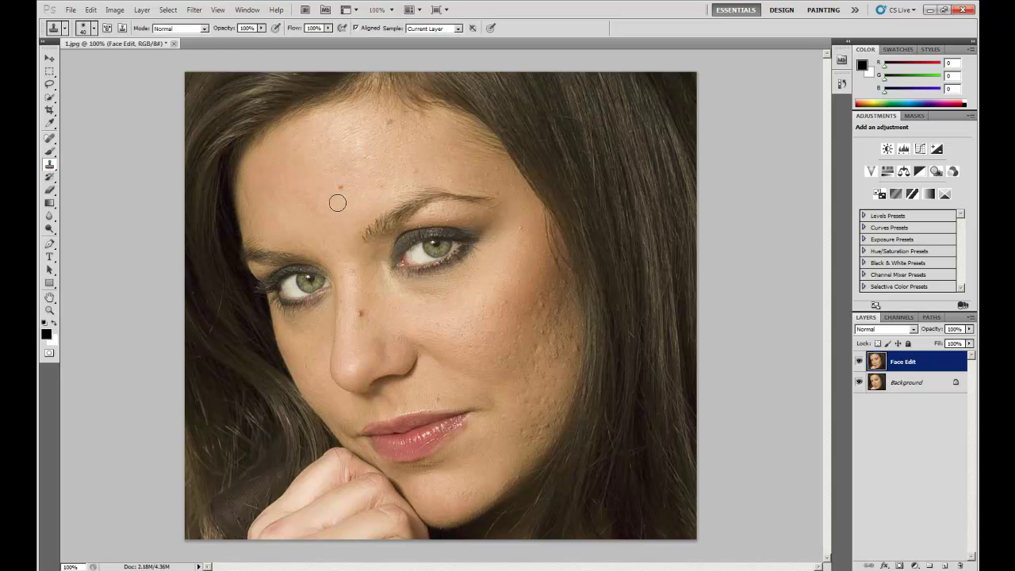
{"action": "key", "text": "z"}
{"action": "left_click", "coordinate": [407, 260]}
{"action": "left_click", "coordinate": [383, 272]}
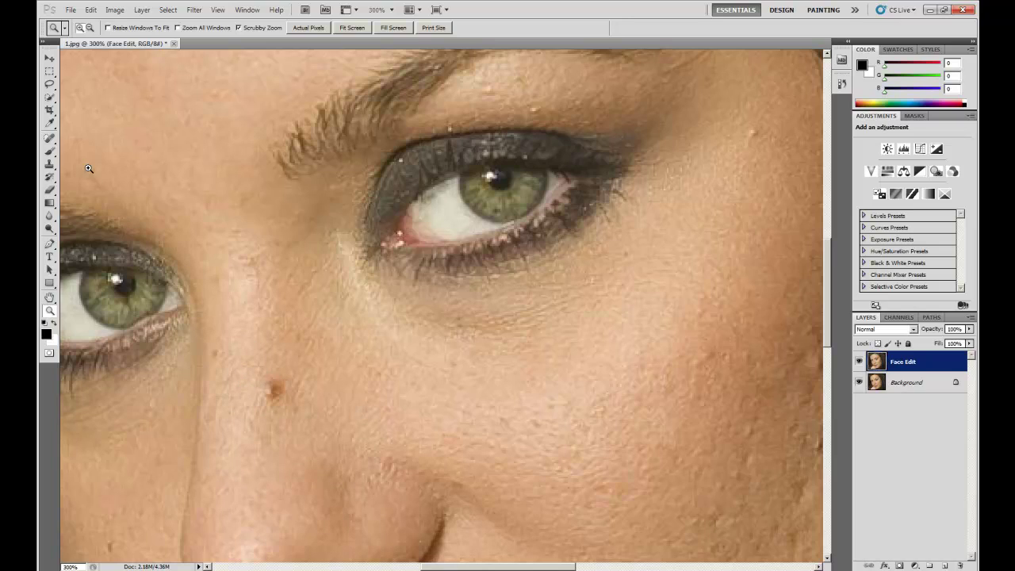
{"action": "left_click", "coordinate": [49, 164]}
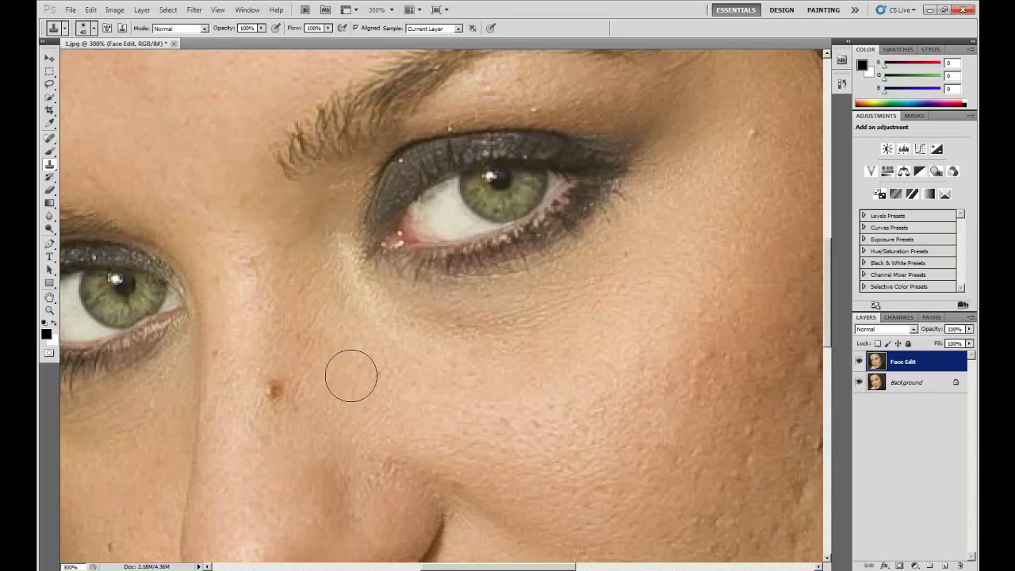
{"action": "key", "text": "alt"}
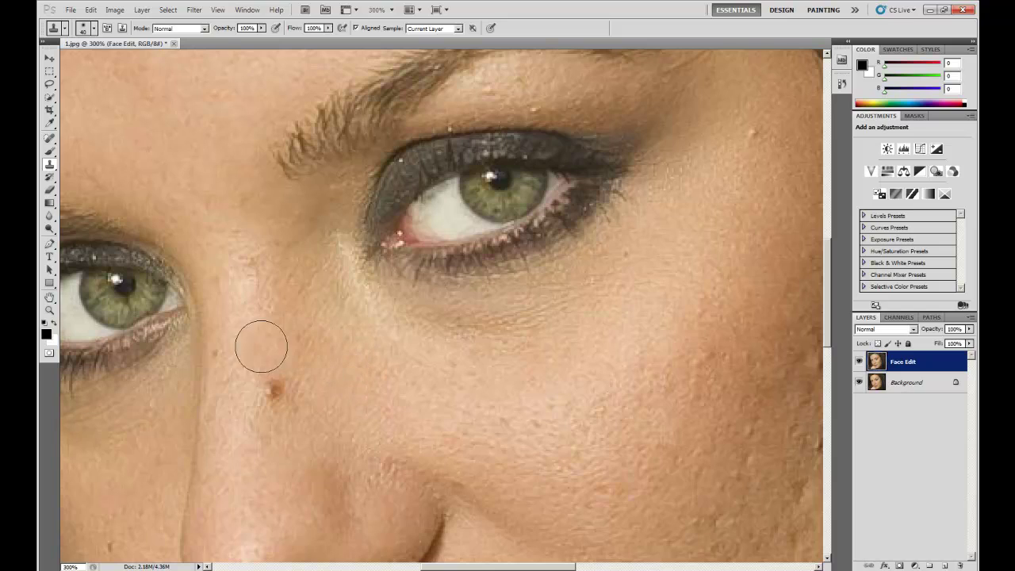
{"action": "left_click_drag", "start_coordinate": [249, 385], "coordinate": [270, 387]}
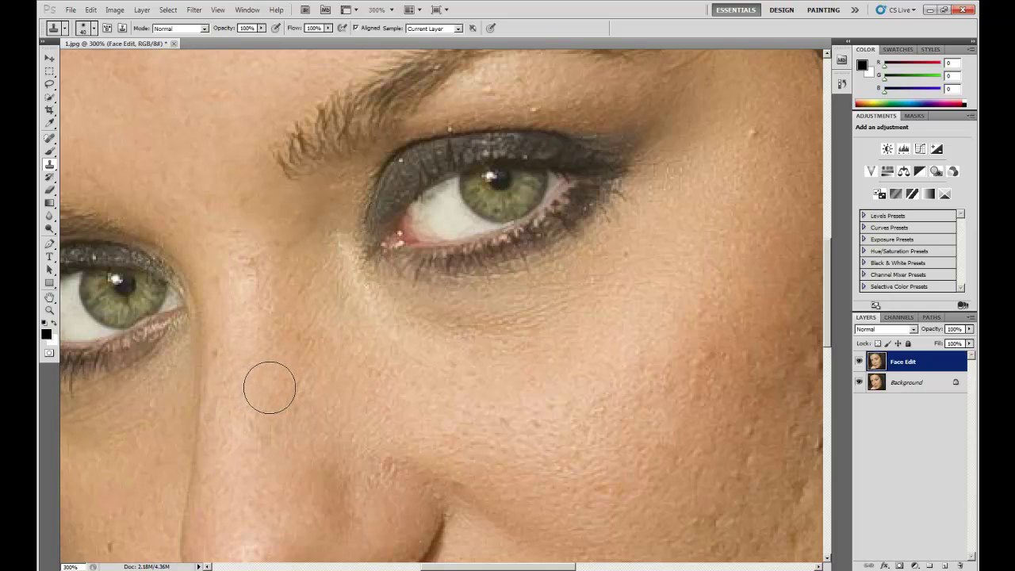
{"action": "key", "text": "ctrl+z"}
{"action": "mouse_move", "coordinate": [270, 386]}
{"action": "left_mouse_down"}
{"action": "mouse_move", "coordinate": [265, 399]}
{"action": "mouse_move", "coordinate": [274, 386]}
{"action": "left_mouse_up"}
Clone clean skin over the brown mole in the middle of the forehead
{"action": "key", "text": "h"}
{"action": "left_click_drag", "start_coordinate": [292, 449], "coordinate": [302, 403]}
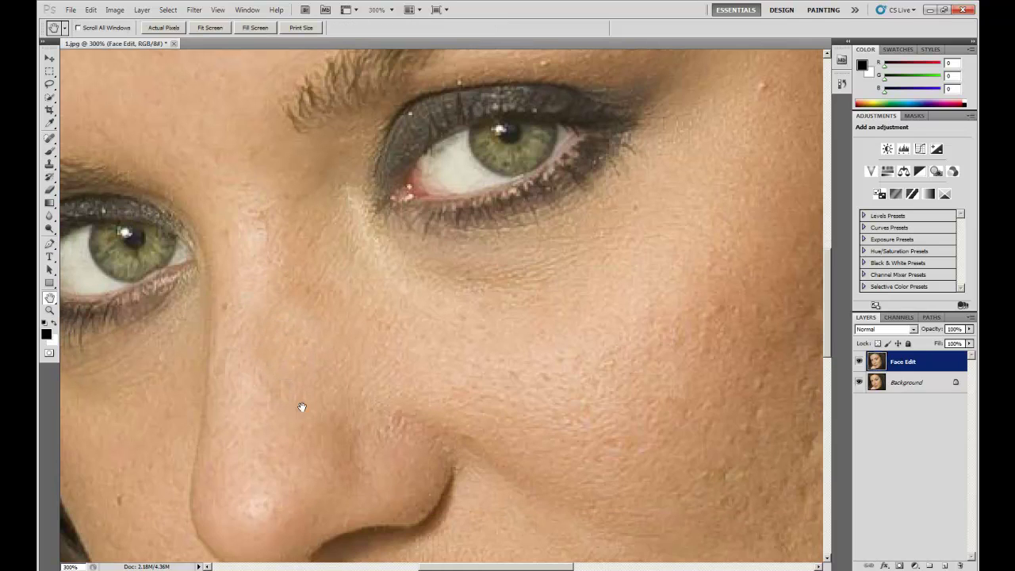
{"action": "left_click", "coordinate": [50, 314]}
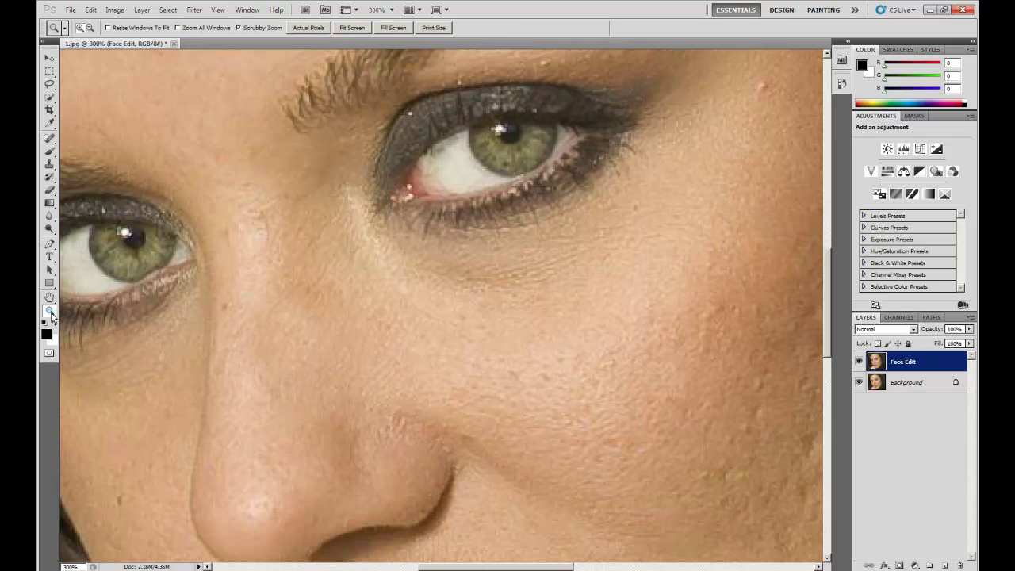
{"action": "left_click", "coordinate": [341, 314], "text": "alt"}
{"action": "left_click", "coordinate": [341, 314], "text": "alt"}
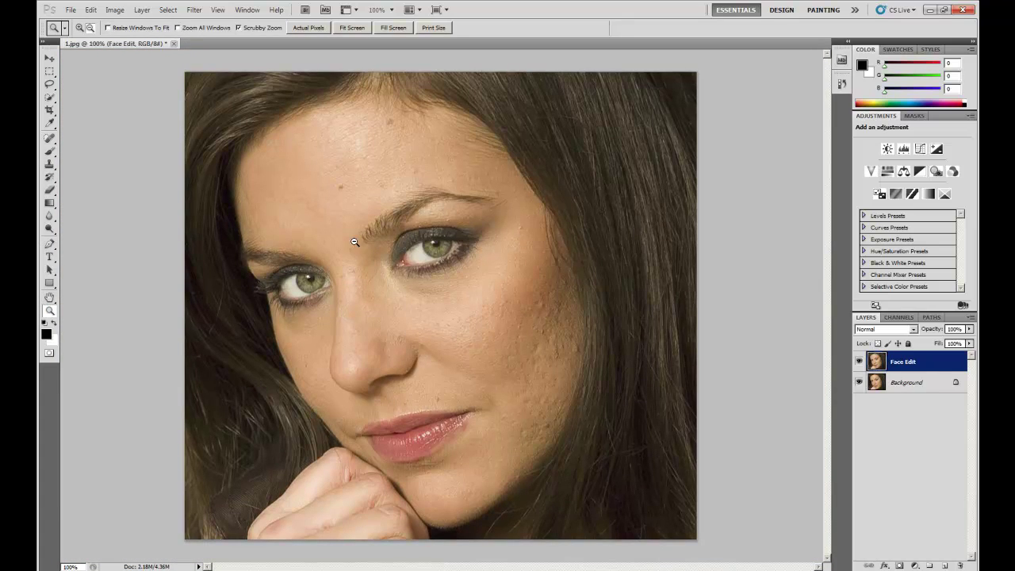
{"action": "left_click", "coordinate": [354, 155]}
{"action": "left_click", "coordinate": [379, 159]}
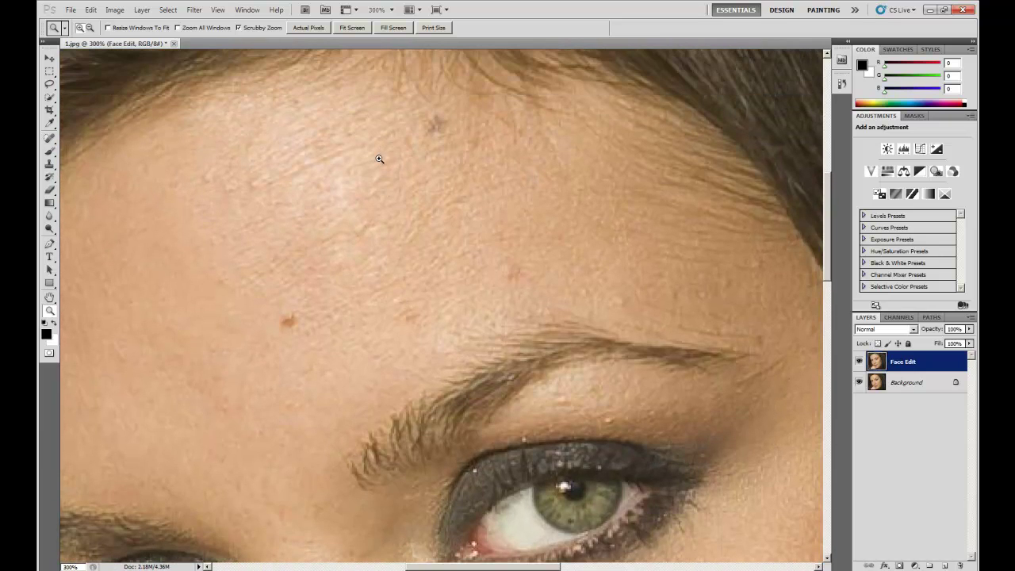
{"action": "key", "text": "s"}
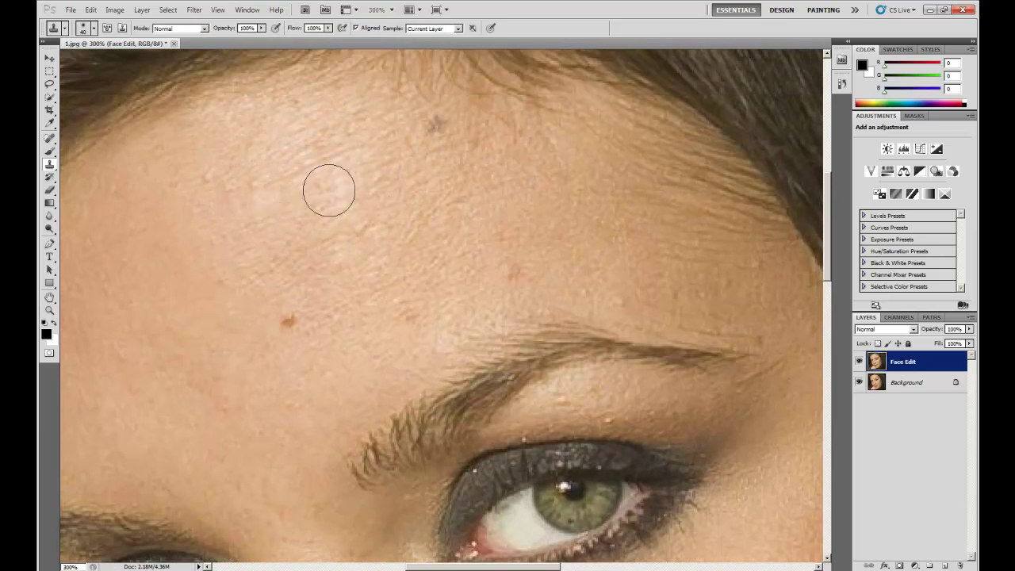
{"action": "left_click", "coordinate": [224, 318], "text": "alt"}
{"action": "left_click", "coordinate": [277, 313]}
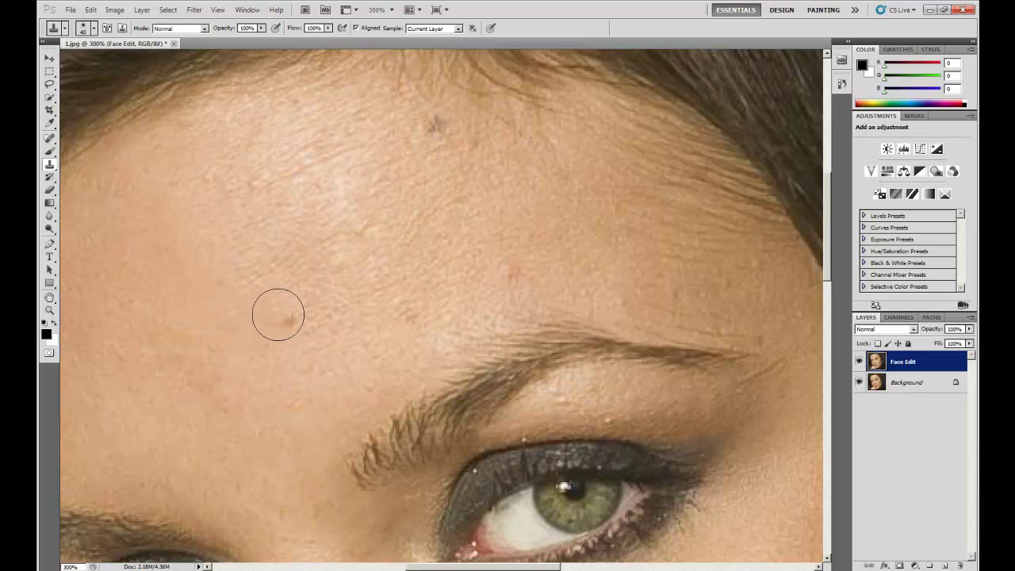
{"action": "left_click", "coordinate": [355, 316]}
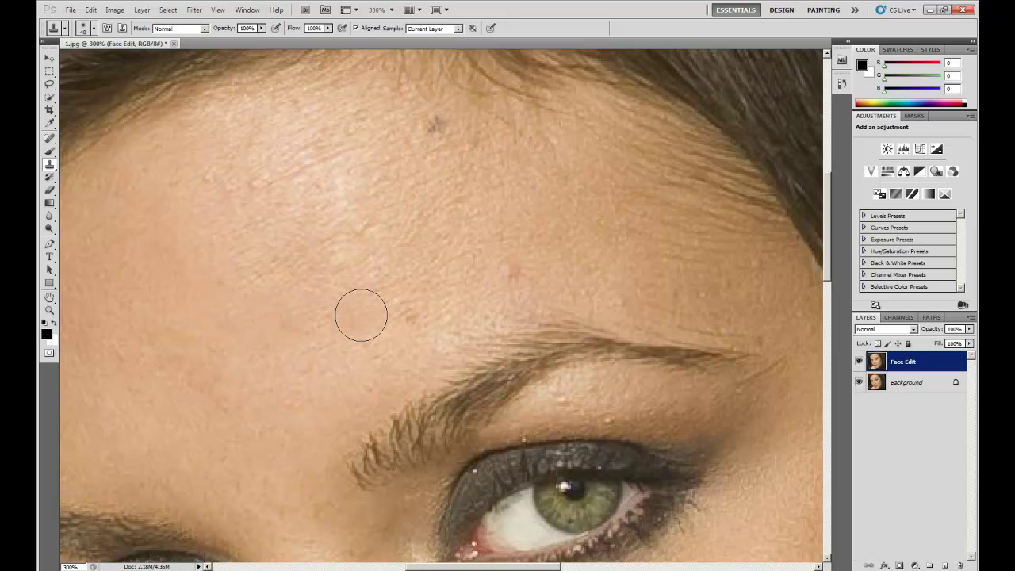
Clone out the remaining forehead blemishes: two above the eyebrow and the dark spot near the hairline, resampling skin beside each
{"action": "left_click", "coordinate": [374, 332], "text": "alt"}
{"action": "left_click", "coordinate": [412, 311]}
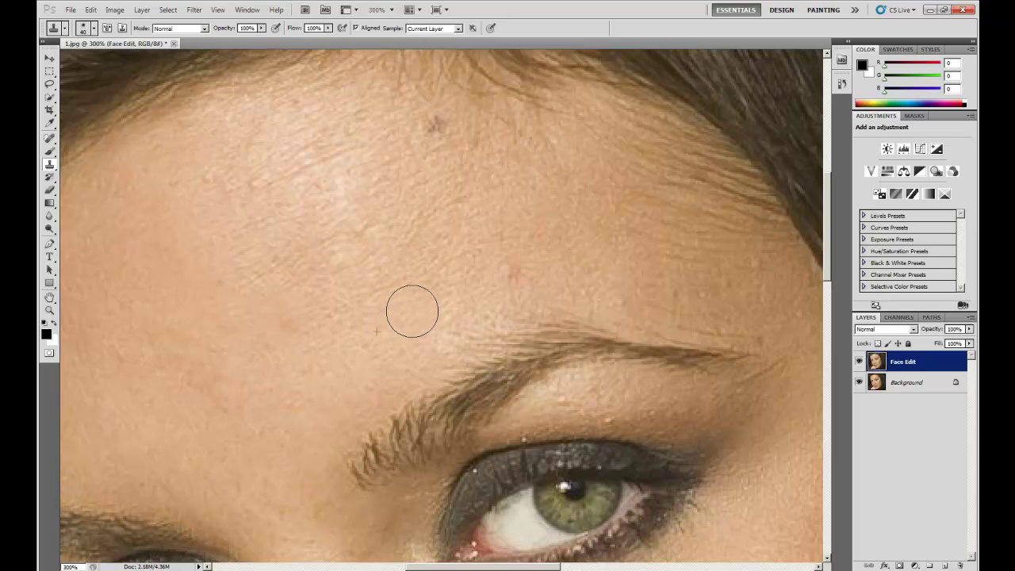
{"action": "left_click", "coordinate": [466, 262], "text": "alt"}
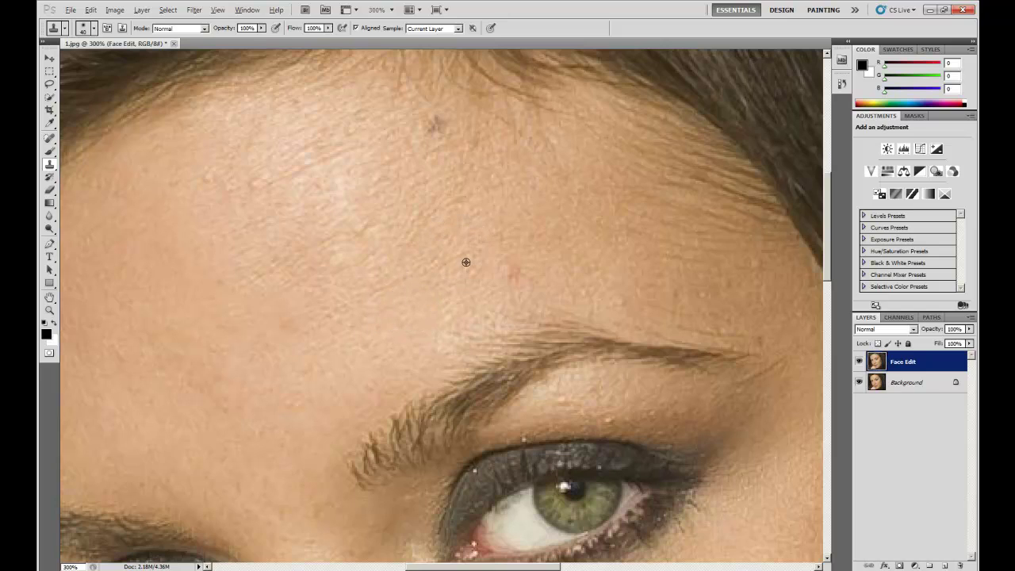
{"action": "left_click", "coordinate": [516, 273]}
{"action": "left_click", "coordinate": [396, 151], "text": "alt"}
{"action": "left_click", "coordinate": [438, 124]}
{"action": "left_click", "coordinate": [426, 165], "text": "alt"}
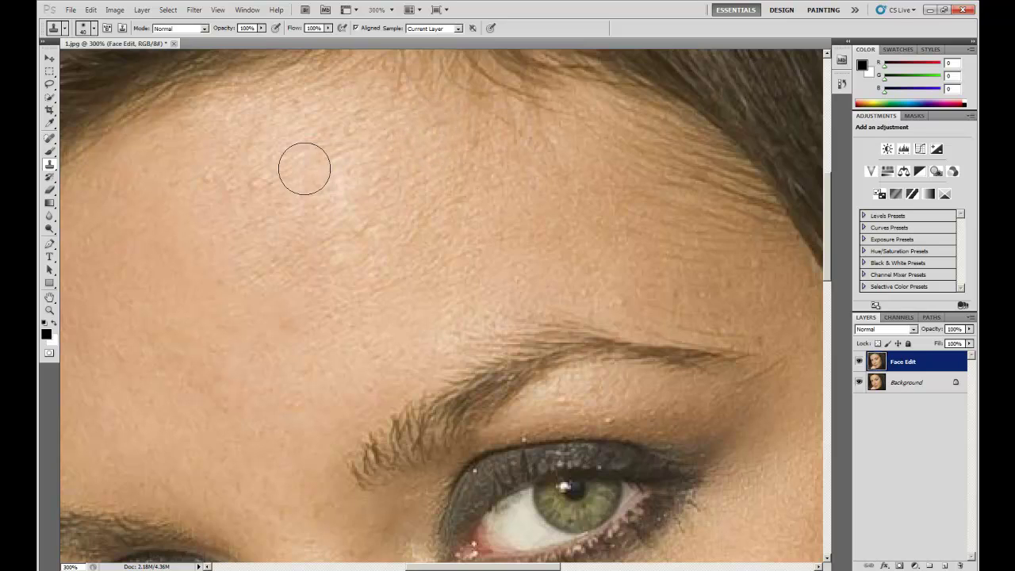
Reduce the Clone Stamp brush to 15 px and cover the tiny spot on the nose beside the inner eye corner
{"action": "key", "text": "z"}
{"action": "left_click", "coordinate": [336, 278]}
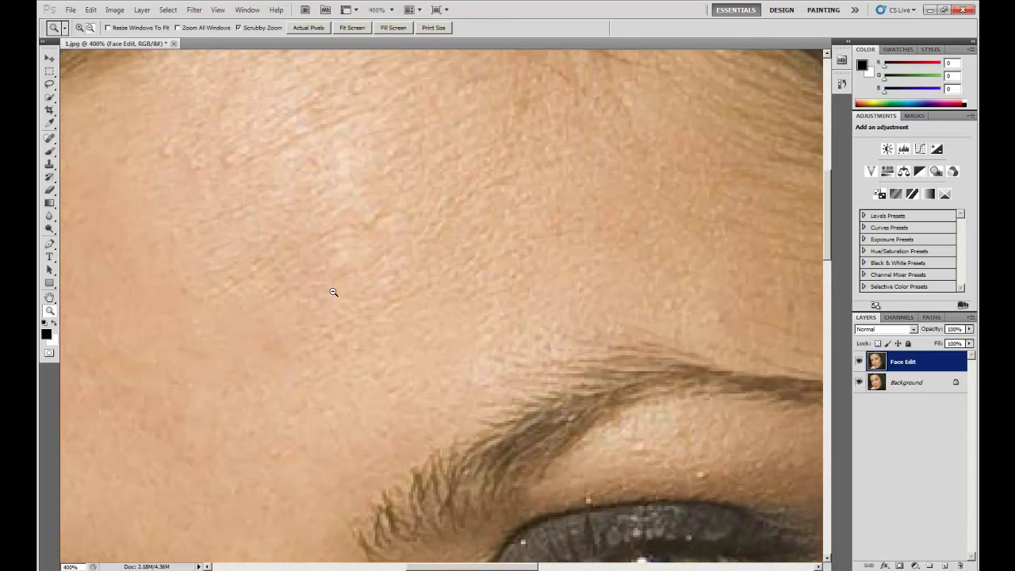
{"action": "left_click", "coordinate": [335, 291], "text": "alt"}
{"action": "left_click", "coordinate": [341, 301], "text": "alt"}
{"action": "left_click", "coordinate": [357, 333], "text": "alt"}
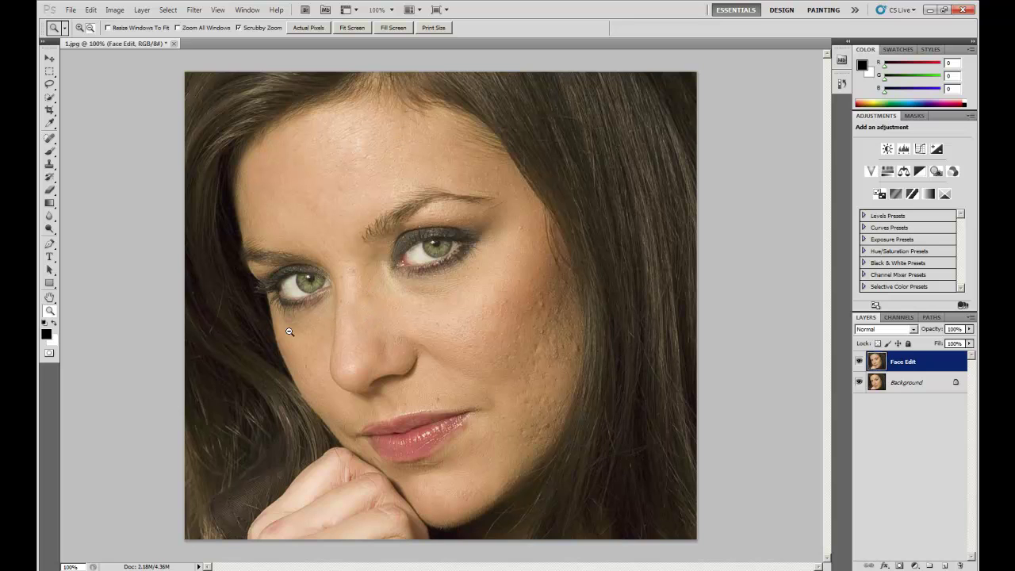
{"action": "left_click", "coordinate": [335, 294]}
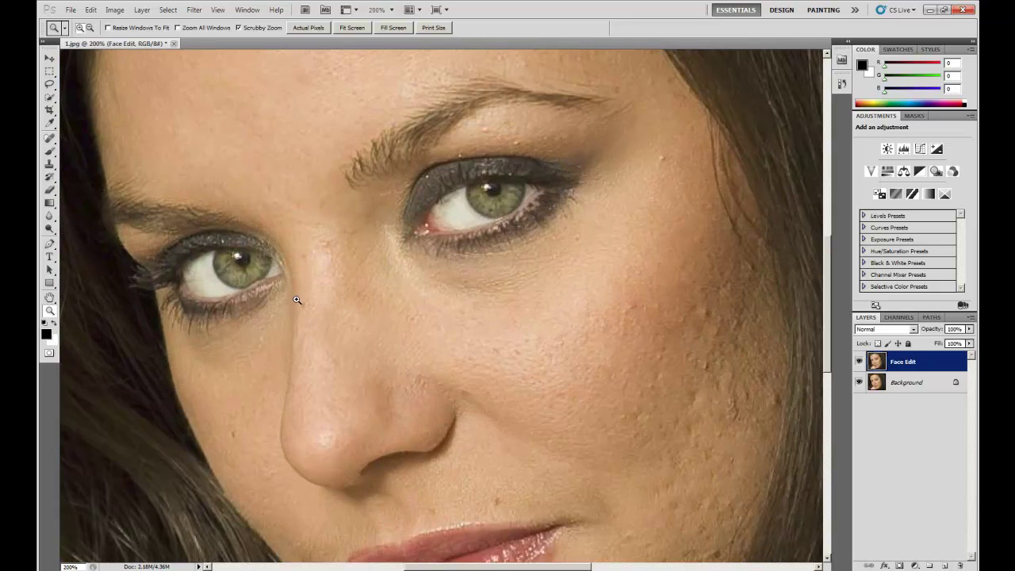
{"action": "left_click", "coordinate": [297, 297]}
{"action": "left_click", "coordinate": [278, 296]}
{"action": "left_click", "coordinate": [277, 297]}
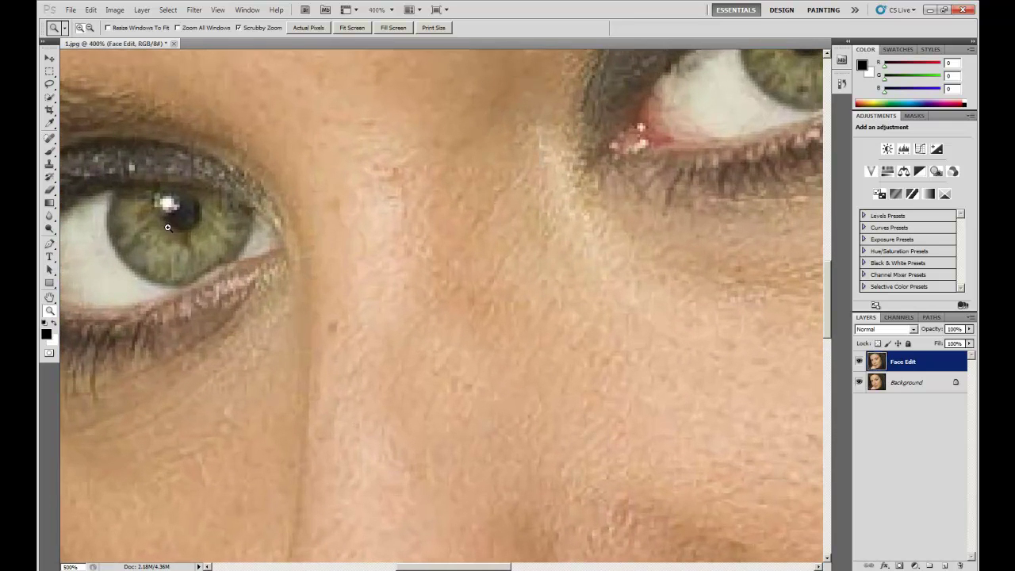
{"action": "left_click", "coordinate": [49, 167]}
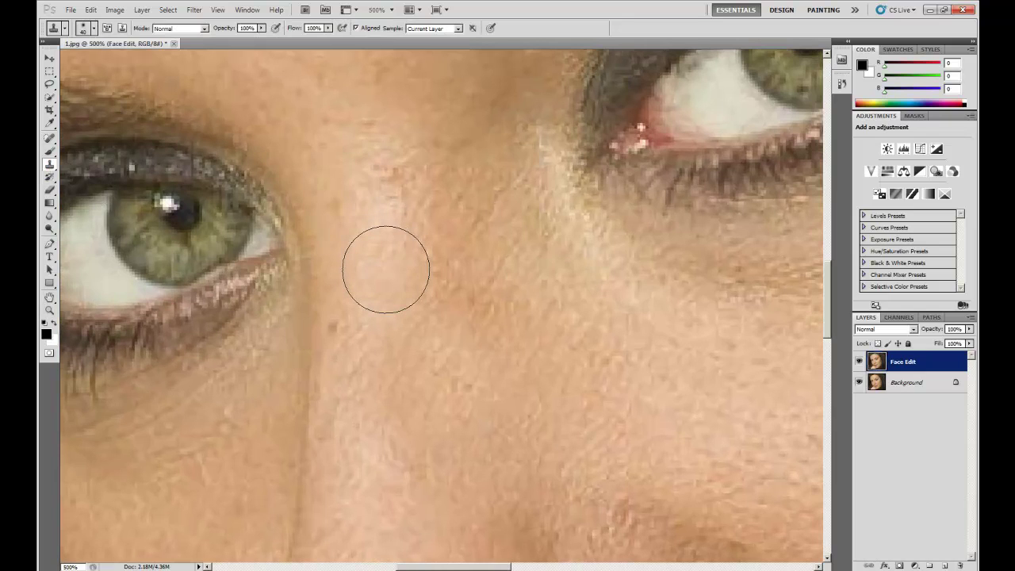
{"action": "key", "text": "bracketleft"}
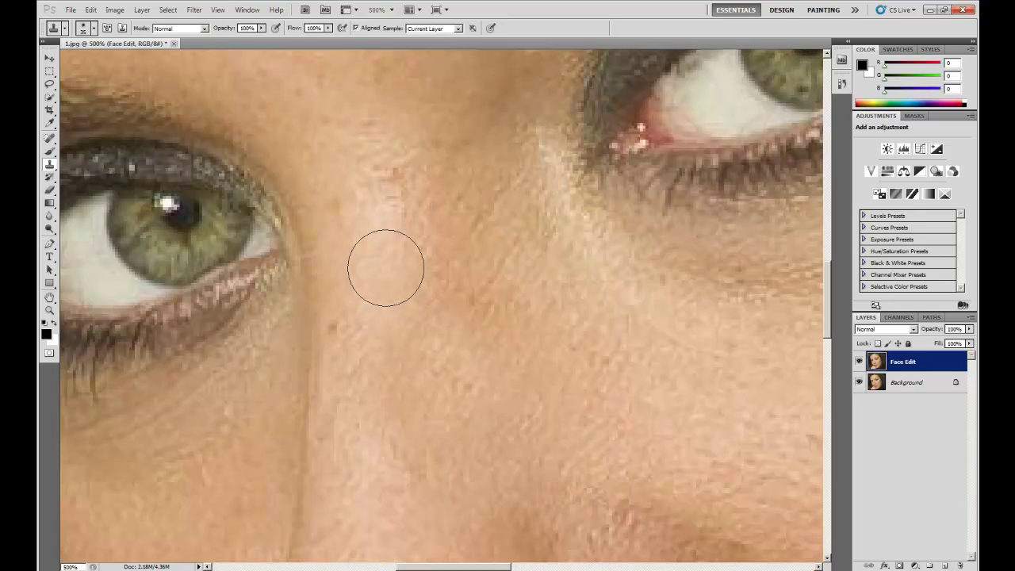
{"action": "key", "text": "bracketleft"}
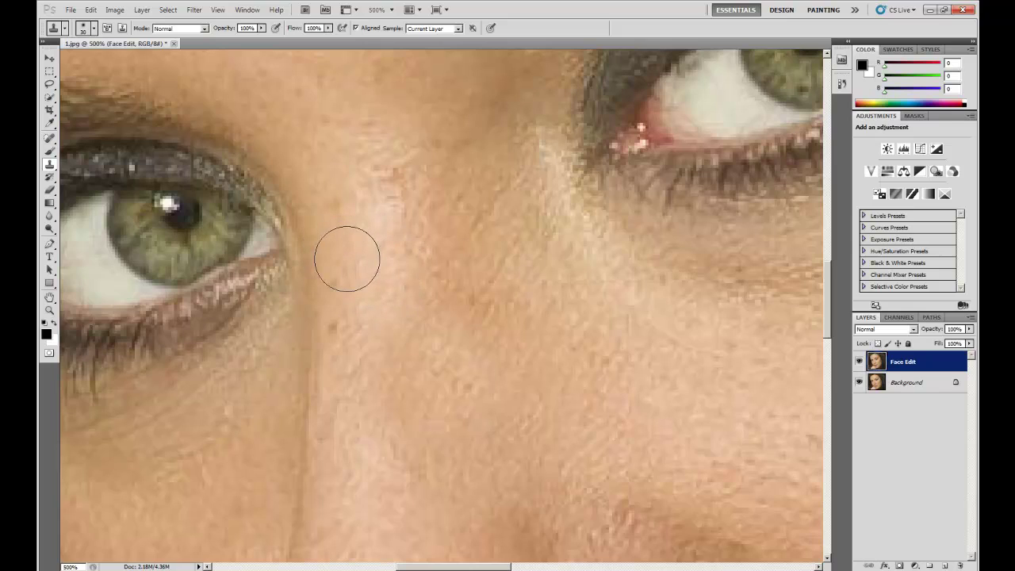
{"action": "key", "text": "bracketleft"}
{"action": "key", "text": "bracketleft"}
{"action": "key", "text": "bracketleft"}
{"action": "left_click", "coordinate": [335, 165], "text": "alt"}
{"action": "mouse_move", "coordinate": [339, 322]}
{"action": "left_mouse_down"}
{"action": "mouse_move", "coordinate": [335, 307]}
{"action": "mouse_move", "coordinate": [335, 327]}
{"action": "left_mouse_up"}
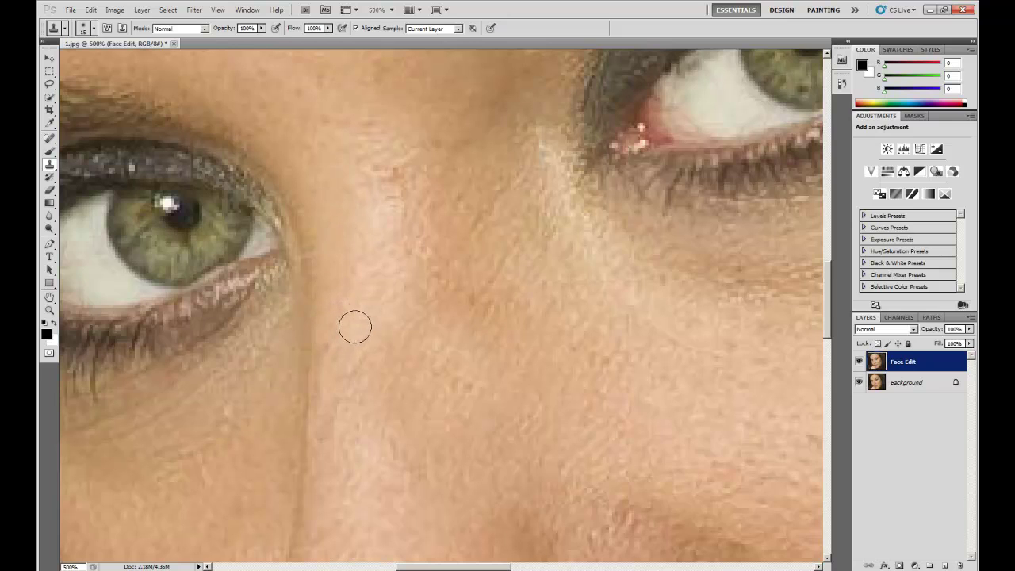
Enlarge the Clone Stamp brush to 30 px and clone out the red blemish on the upper side of the nostril
{"action": "scroll", "coordinate": [354, 325], "scroll_direction": "down", "scroll_amount": 1}
{"action": "key", "text": "z"}
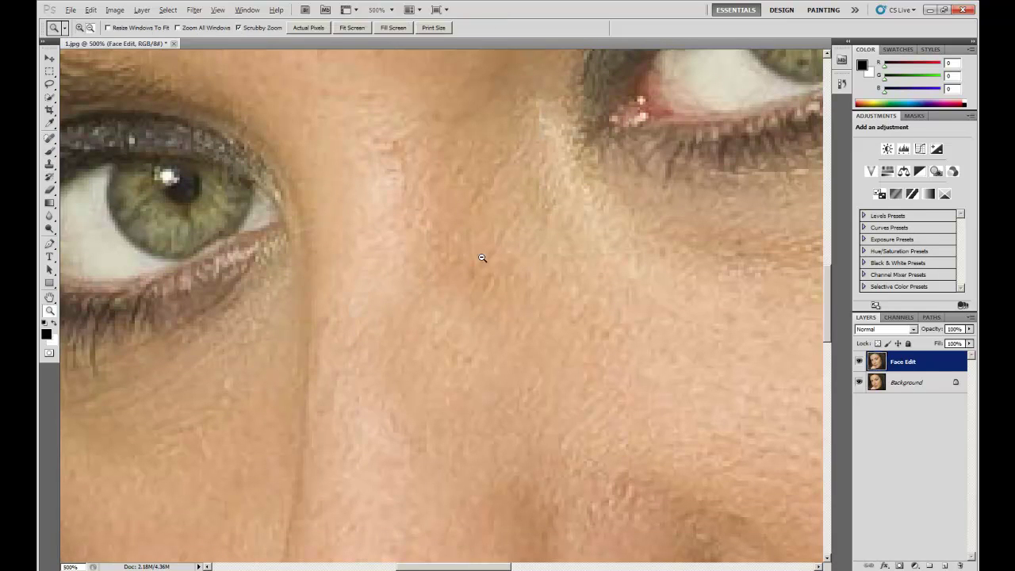
{"action": "left_click", "coordinate": [417, 328], "text": "alt"}
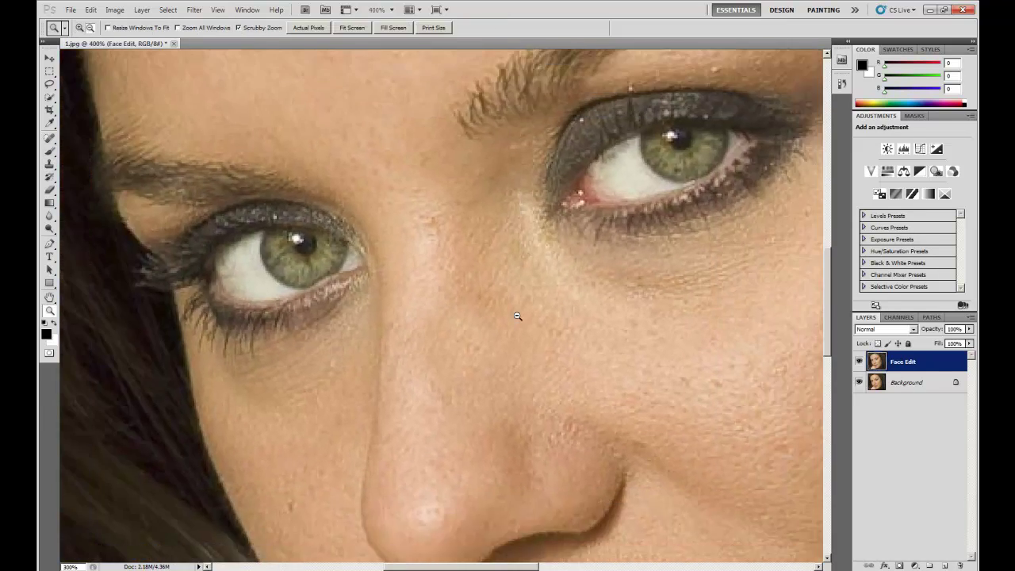
{"action": "left_click", "coordinate": [523, 315], "text": "alt"}
{"action": "left_click", "coordinate": [555, 338]}
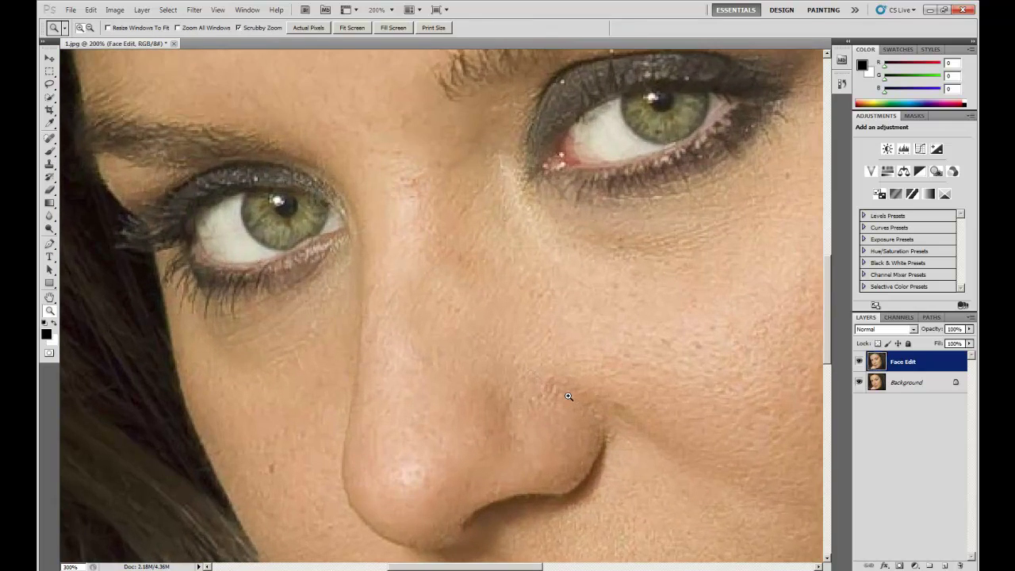
{"action": "left_click", "coordinate": [590, 402]}
{"action": "left_click", "coordinate": [590, 402]}
{"action": "key", "text": "h"}
{"action": "left_click_drag", "start_coordinate": [539, 369], "coordinate": [413, 299]}
{"action": "left_click", "coordinate": [49, 164]}
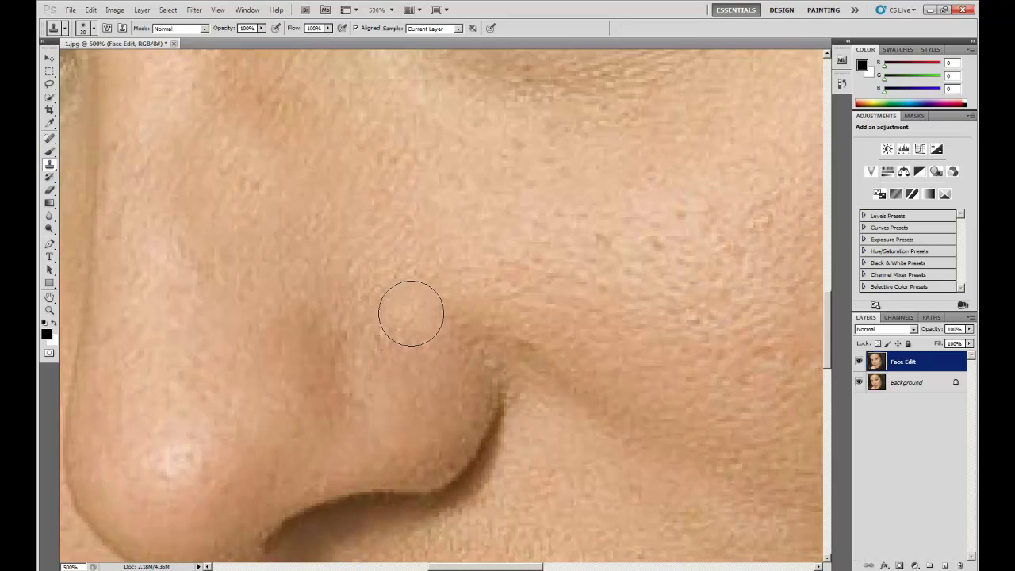
{"action": "key", "text": "bracketright"}
{"action": "key", "text": "bracketright"}
Clone skin sampled nearby over the dark mole and the faint spot just above the upper lip
{"action": "key", "text": "z"}
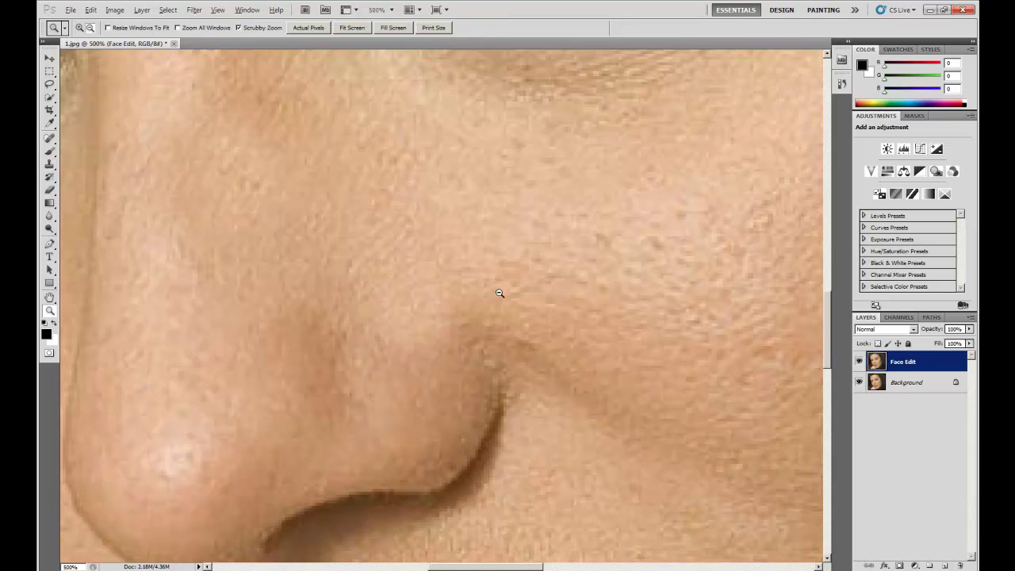
{"action": "left_click", "coordinate": [499, 290], "text": "alt"}
{"action": "left_click", "coordinate": [527, 340], "text": "alt"}
{"action": "left_click", "coordinate": [534, 347], "text": "alt"}
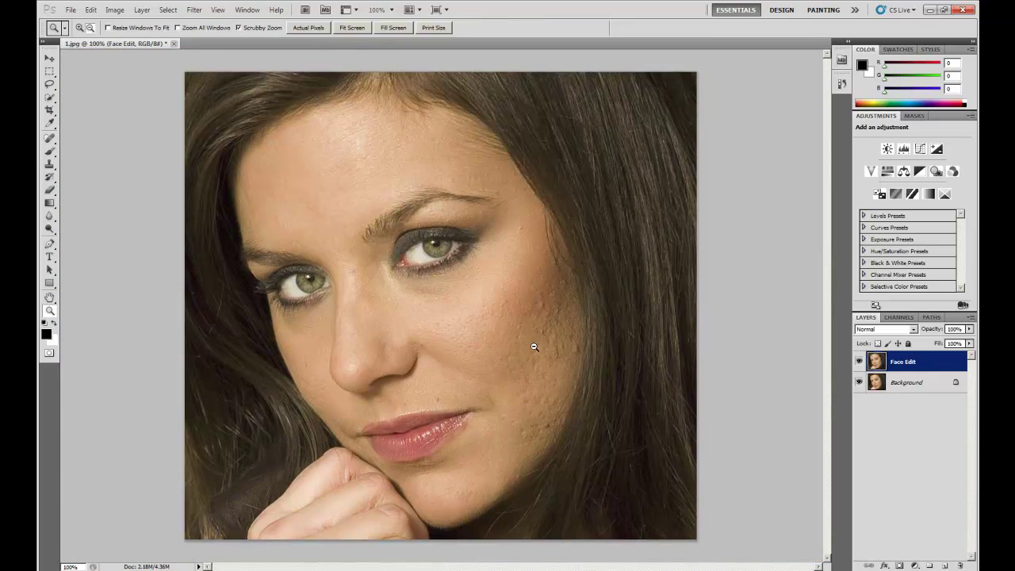
{"action": "left_click", "coordinate": [448, 406]}
{"action": "left_click", "coordinate": [442, 415]}
{"action": "left_click", "coordinate": [432, 413]}
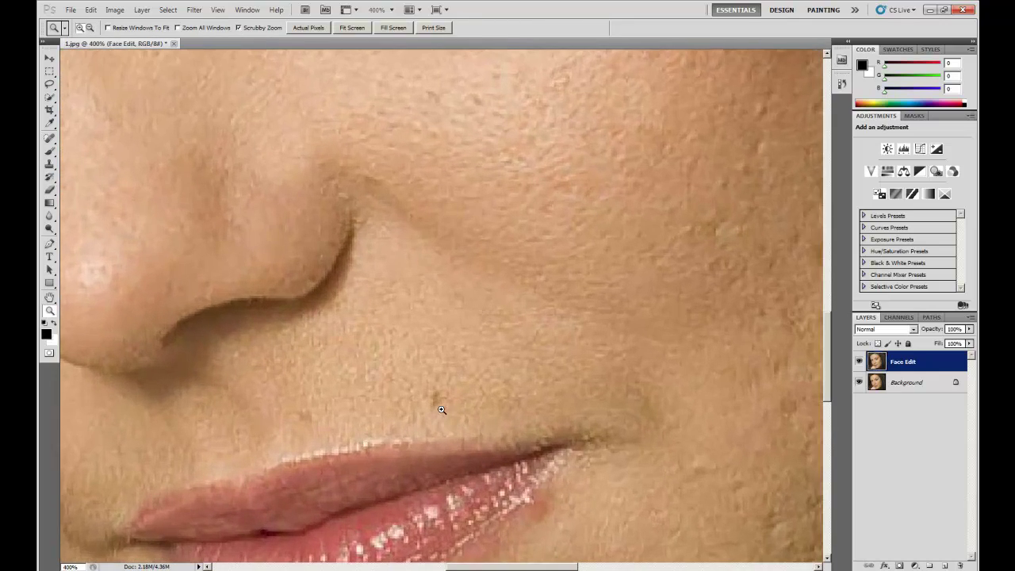
{"action": "left_click", "coordinate": [437, 403]}
{"action": "key", "text": "s"}
{"action": "left_click", "coordinate": [422, 325], "text": "alt"}
{"action": "left_click", "coordinate": [435, 398]}
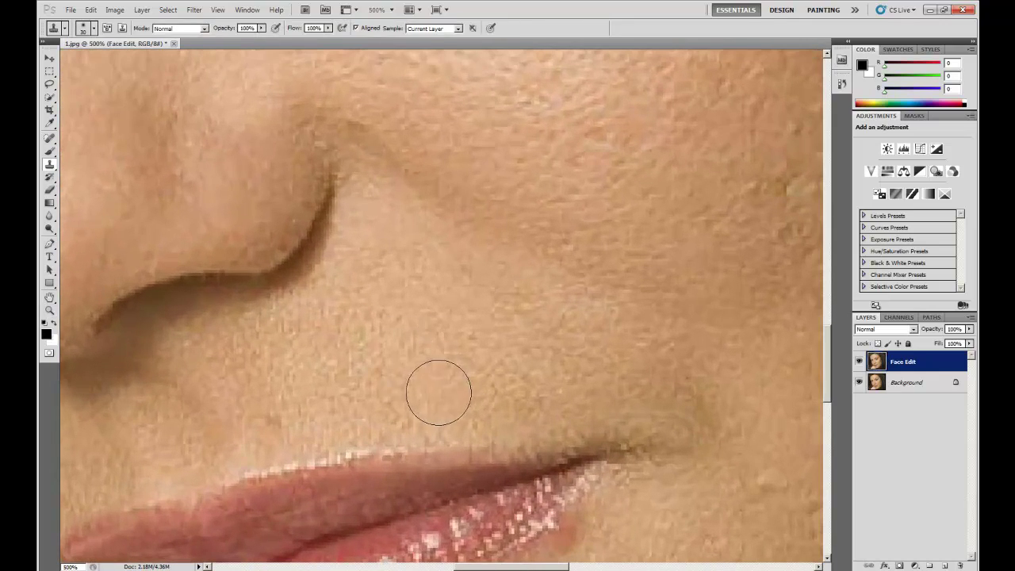
{"action": "left_click", "coordinate": [284, 365], "text": "alt"}
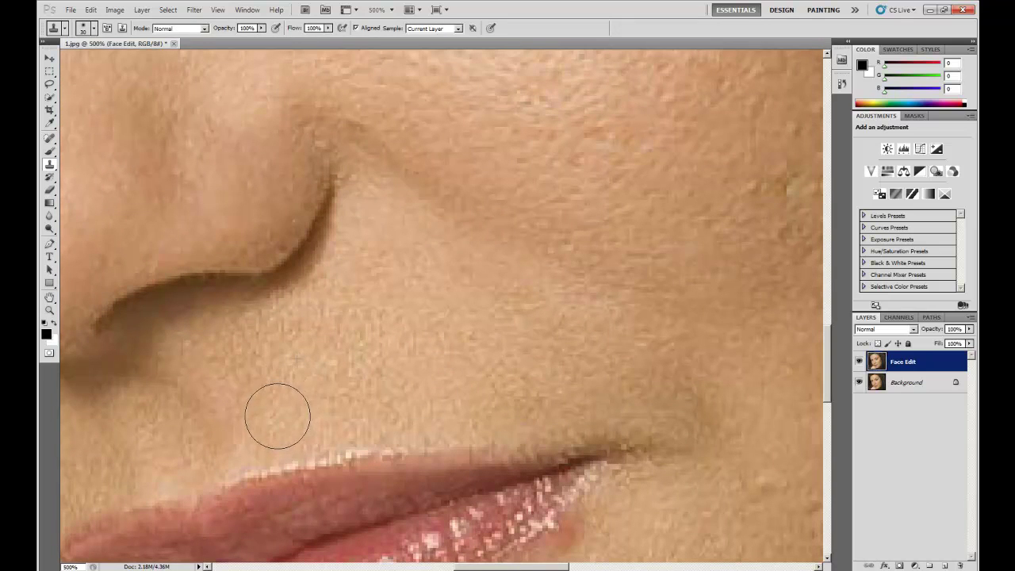
Touch up the remaining skin just above the upper lip with the Clone Stamp
{"action": "left_click", "coordinate": [276, 415]}
{"action": "key", "text": "space"}
{"action": "mouse_move", "coordinate": [476, 370]}
{"action": "left_mouse_down"}
{"action": "mouse_move", "coordinate": [469, 265]}
{"action": "mouse_move", "coordinate": [460, 317]}
{"action": "mouse_move", "coordinate": [426, 284]}
{"action": "mouse_move", "coordinate": [431, 249]}
{"action": "mouse_move", "coordinate": [370, 349]}
{"action": "mouse_move", "coordinate": [478, 261]}
{"action": "mouse_move", "coordinate": [457, 306]}
{"action": "mouse_move", "coordinate": [459, 279]}
{"action": "left_mouse_up"}
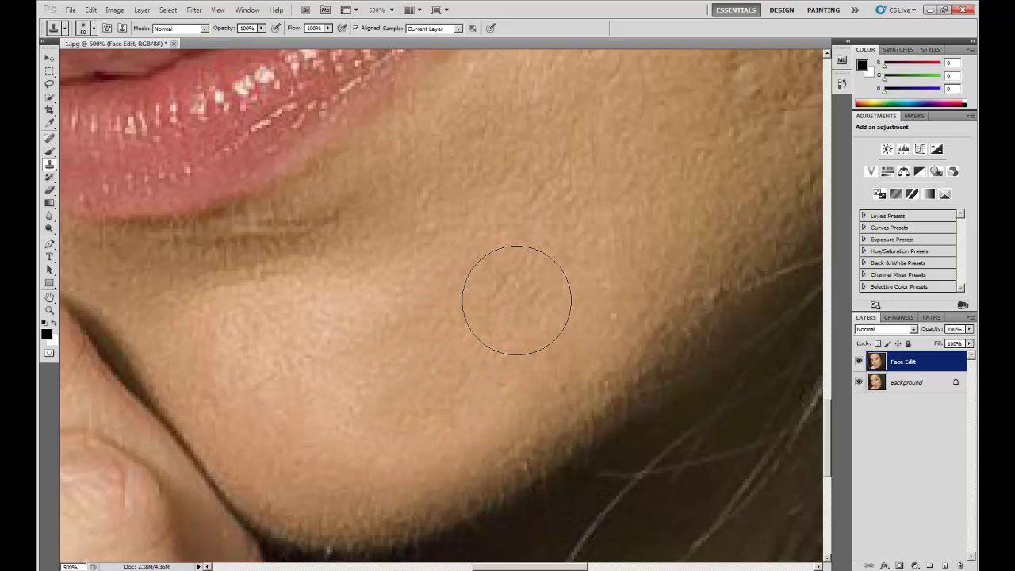
{"action": "key", "text": "z"}
{"action": "key", "text": "ctrl+1"}
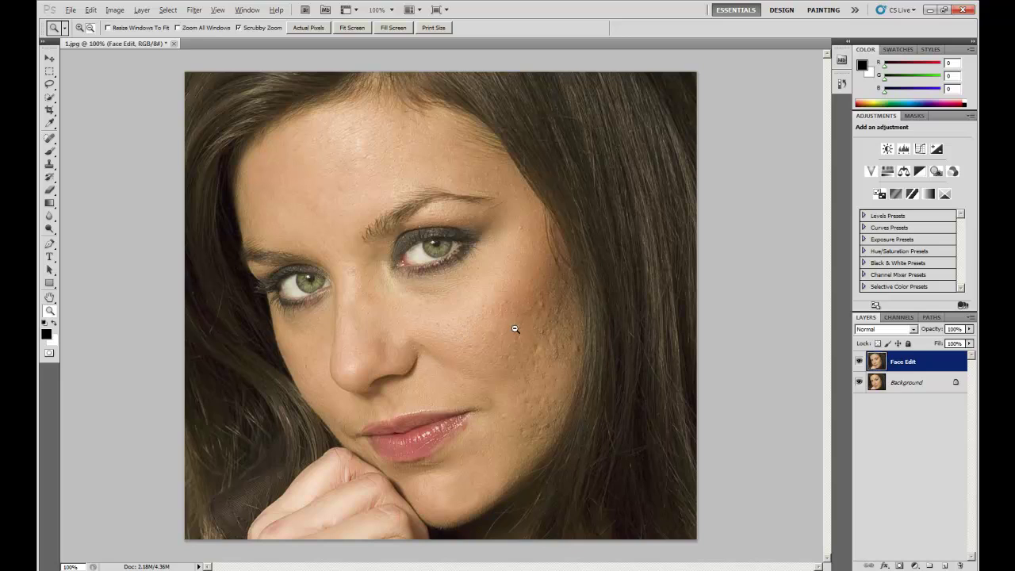
Set the Clone Stamp to a 250 px brush at 16% opacity for smoothing larger skin areas
{"action": "key", "text": "alt"}
{"action": "left_click", "coordinate": [49, 164]}
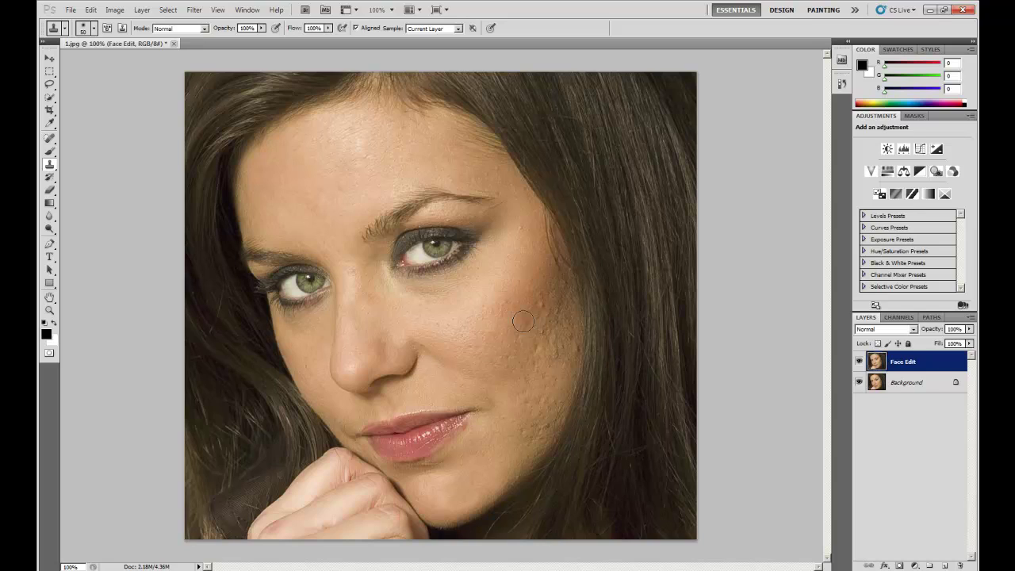
{"action": "key", "text": "bracketright"}
{"action": "key", "text": "bracketright"}
{"action": "key", "text": "bracketright"}
{"action": "key", "text": "bracketright"}
{"action": "key", "text": "bracketright"}
{"action": "key", "text": "bracketright"}
{"action": "key", "text": "bracketright"}
{"action": "key", "text": "bracketright"}
{"action": "key", "text": "bracketright"}
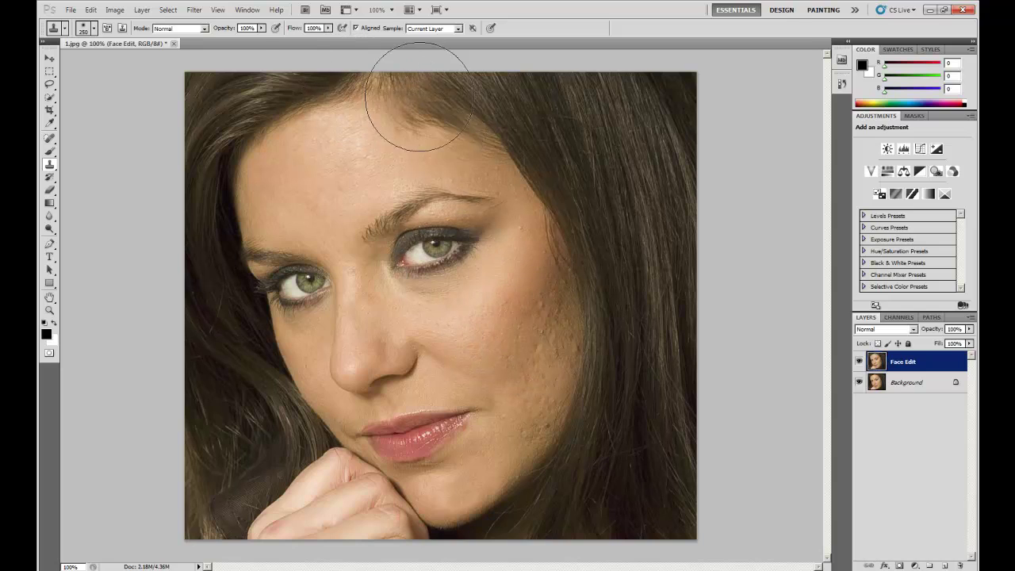
{"action": "left_click", "coordinate": [260, 30]}
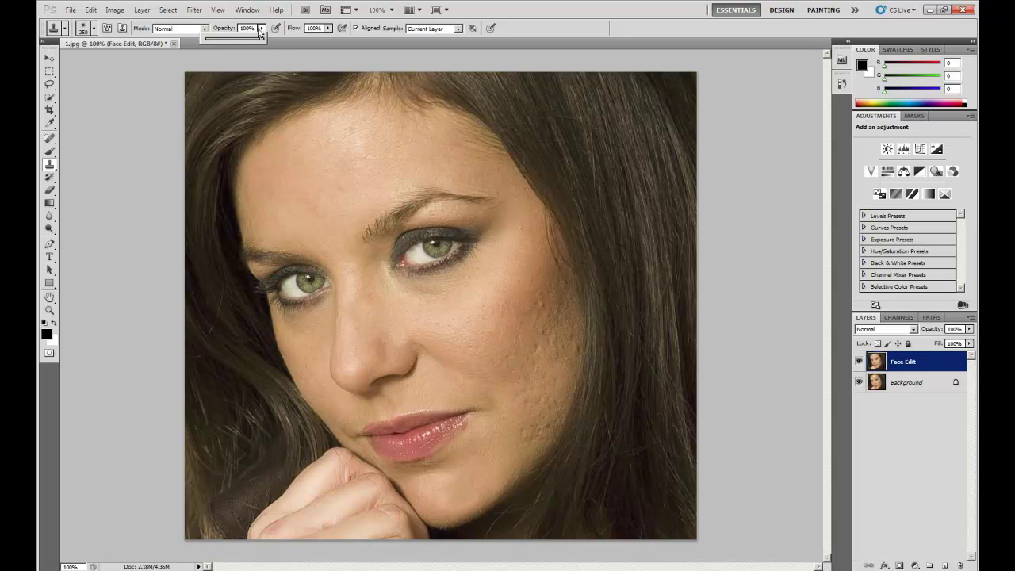
{"action": "left_click_drag", "start_coordinate": [262, 38], "coordinate": [213, 41]}
{"action": "key", "text": "Return"}
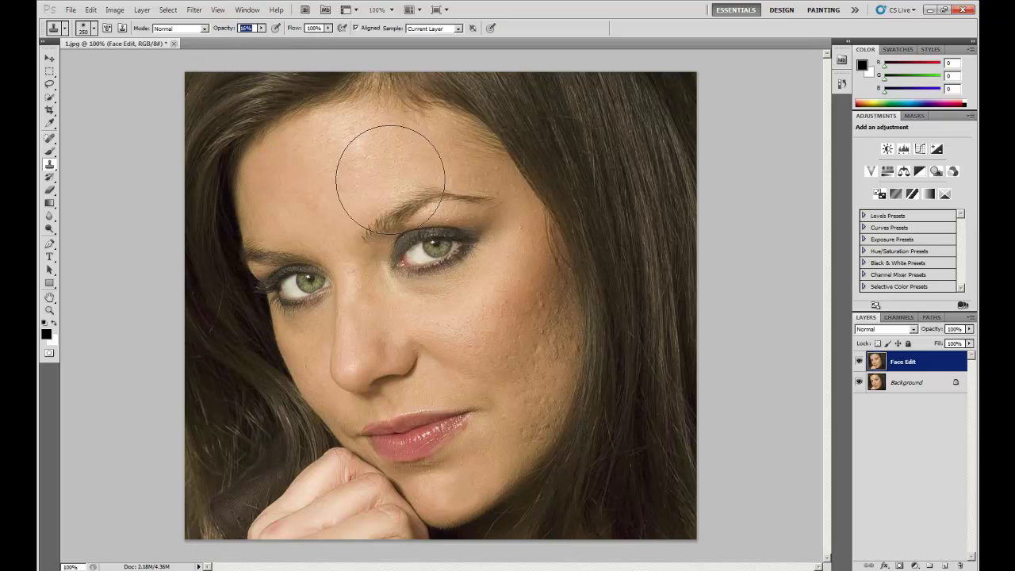
Sample smooth skin on the middle of the cheek beside the nose and reduce the Clone Stamp brush to 100 px
{"action": "mouse_move", "coordinate": [542, 365]}
{"action": "left_mouse_down"}
{"action": "mouse_move", "coordinate": [469, 342]}
{"action": "mouse_move", "coordinate": [510, 320]}
{"action": "mouse_move", "coordinate": [513, 330]}
{"action": "mouse_move", "coordinate": [505, 306]}
{"action": "mouse_move", "coordinate": [499, 327]}
{"action": "mouse_move", "coordinate": [516, 321]}
{"action": "mouse_move", "coordinate": [518, 342]}
{"action": "mouse_move", "coordinate": [528, 334]}
{"action": "mouse_move", "coordinate": [540, 350]}
{"action": "mouse_move", "coordinate": [560, 344]}
{"action": "mouse_move", "coordinate": [535, 339]}
{"action": "left_mouse_up"}
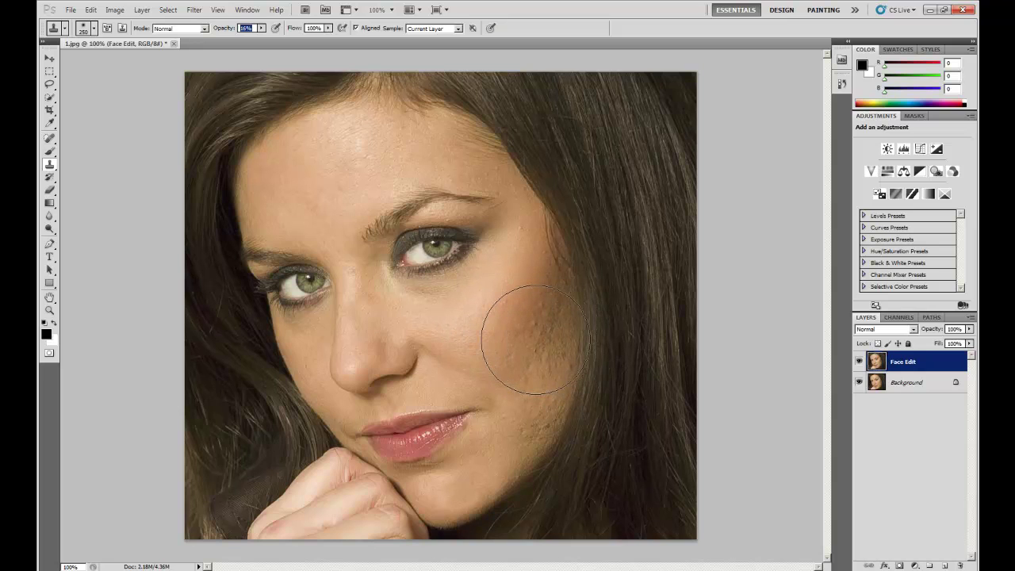
{"action": "left_click", "coordinate": [540, 343]}
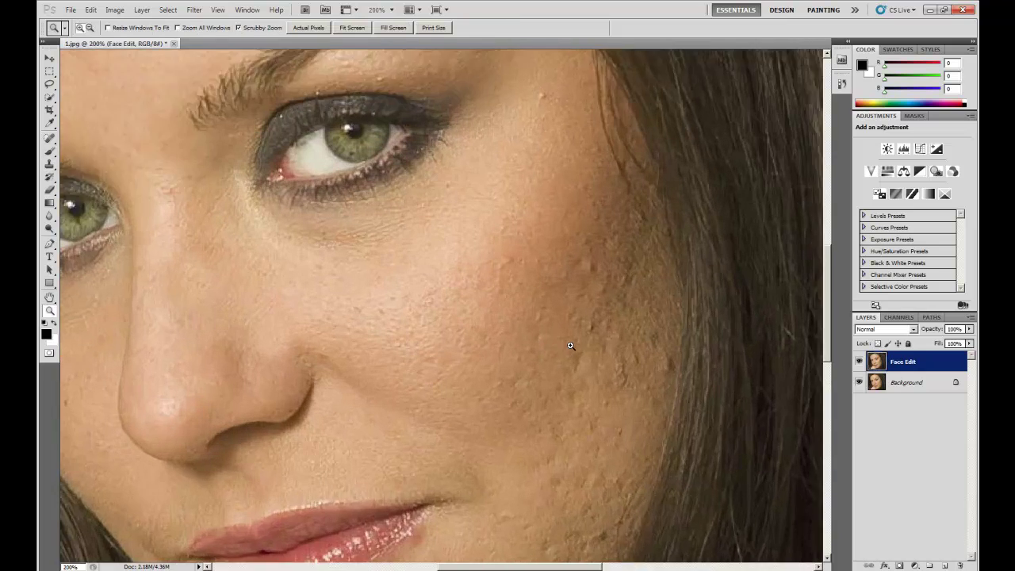
{"action": "left_click", "coordinate": [568, 344]}
{"action": "key", "text": "h"}
{"action": "left_click_drag", "start_coordinate": [582, 320], "coordinate": [467, 327]}
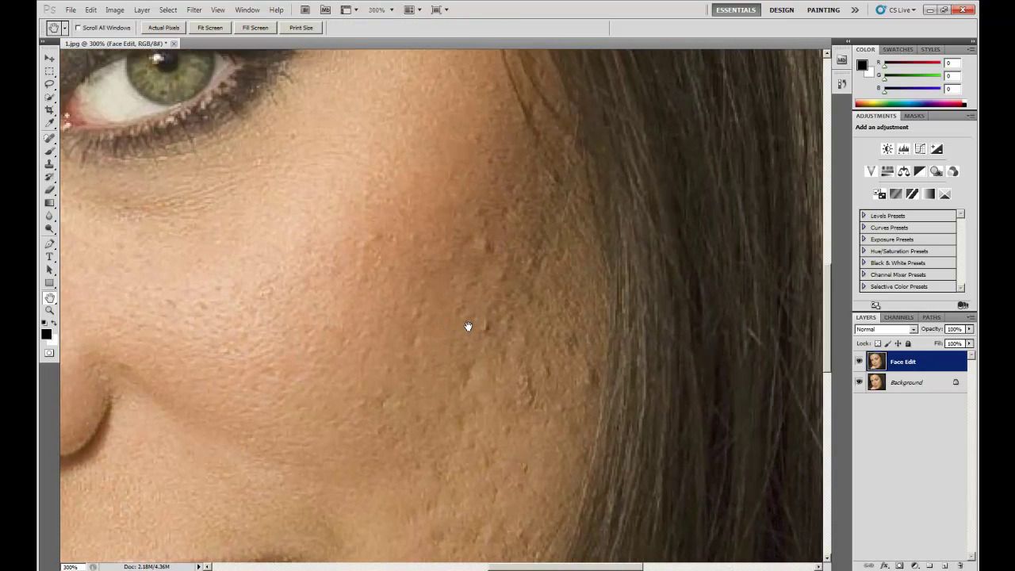
{"action": "key", "text": "s"}
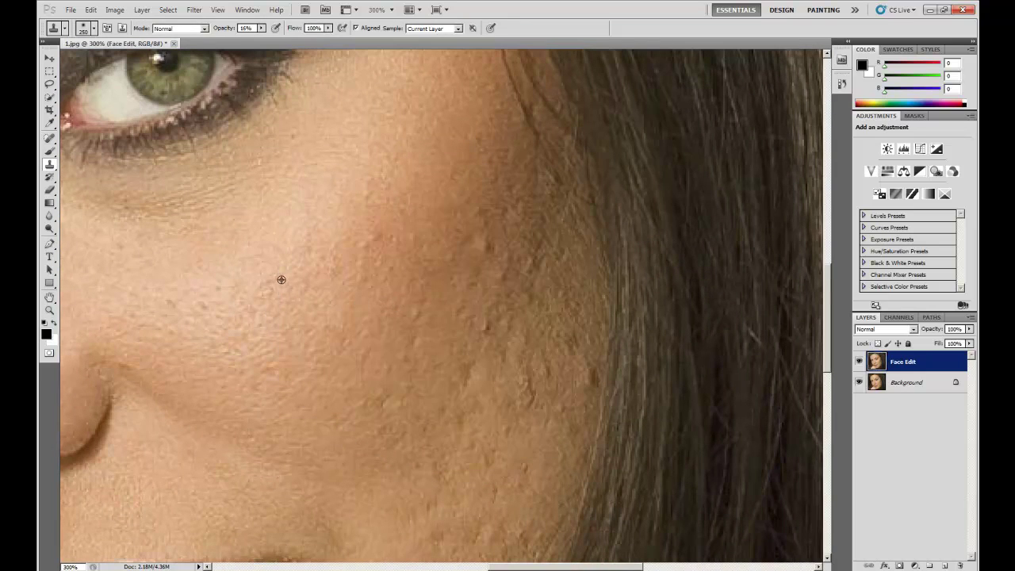
{"action": "left_click", "coordinate": [257, 303], "text": "alt"}
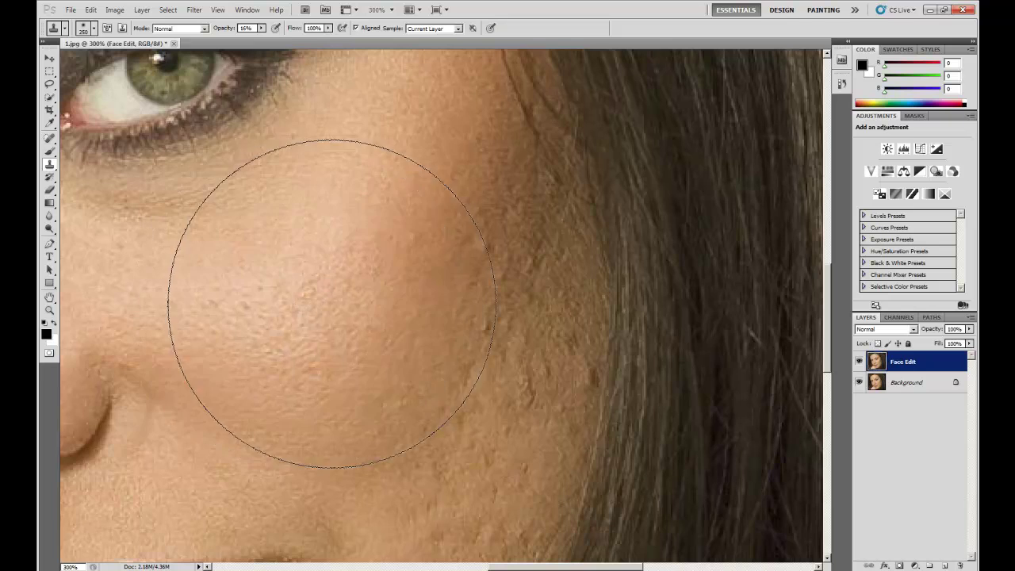
{"action": "mouse_move", "coordinate": [254, 286]}
{"action": "left_mouse_down"}
{"action": "mouse_move", "coordinate": [355, 285]}
{"action": "mouse_move", "coordinate": [433, 306]}
{"action": "left_mouse_up"}
{"action": "key", "text": "bracketleft"}
{"action": "key", "text": "bracketleft"}
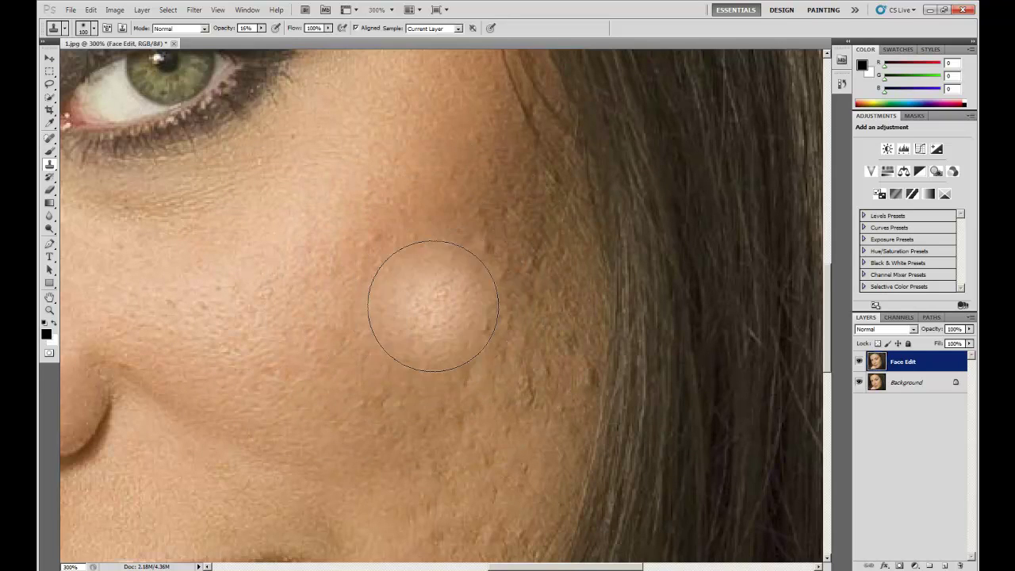
Resample clean cheek skin and clone it over the pitted skin of the outer cheek, down to the jawline
{"action": "scroll", "coordinate": [426, 304], "scroll_direction": "down", "scroll_amount": 3}
{"action": "scroll", "coordinate": [369, 294], "scroll_direction": "right", "scroll_amount": 2}
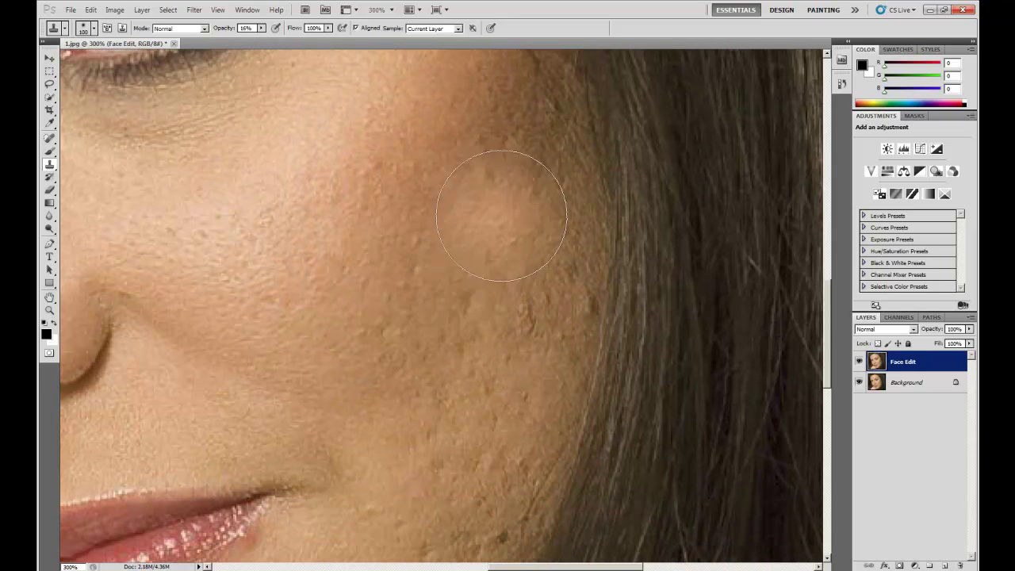
{"action": "left_click", "coordinate": [431, 215], "text": "alt"}
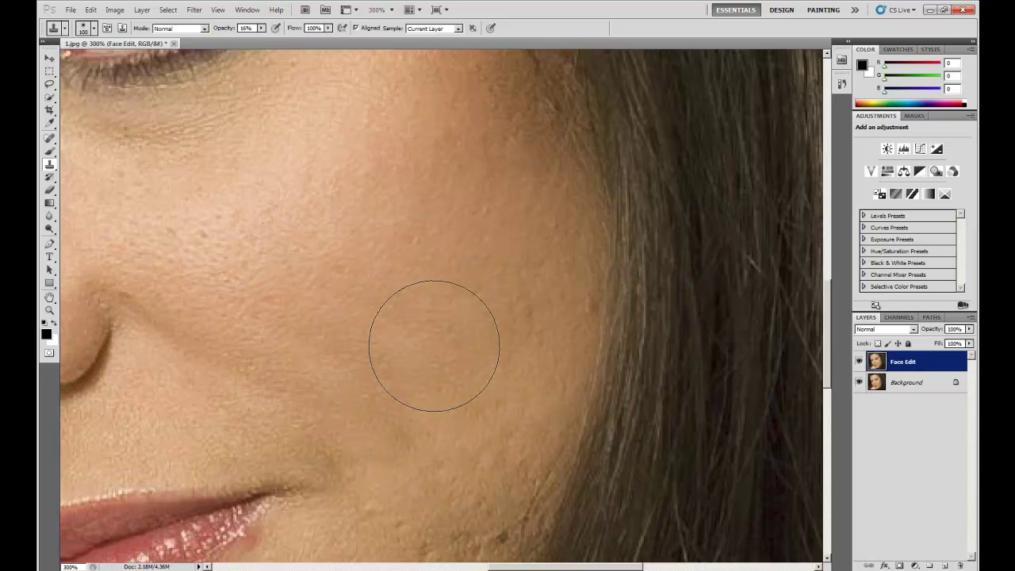
{"action": "scroll", "coordinate": [434, 346], "scroll_direction": "down", "scroll_amount": 5}
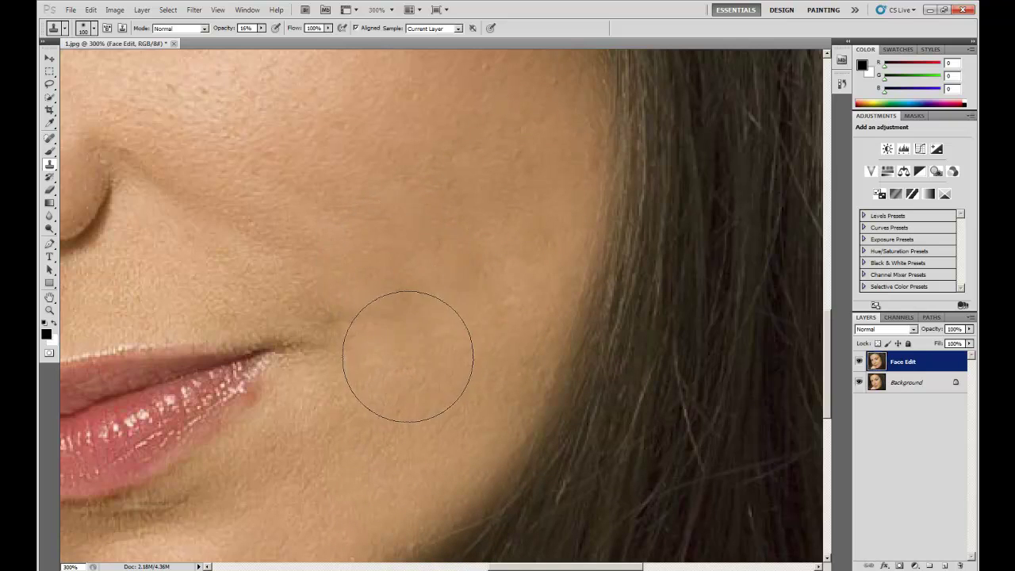
{"action": "scroll", "coordinate": [407, 351], "scroll_direction": "down", "scroll_amount": 2}
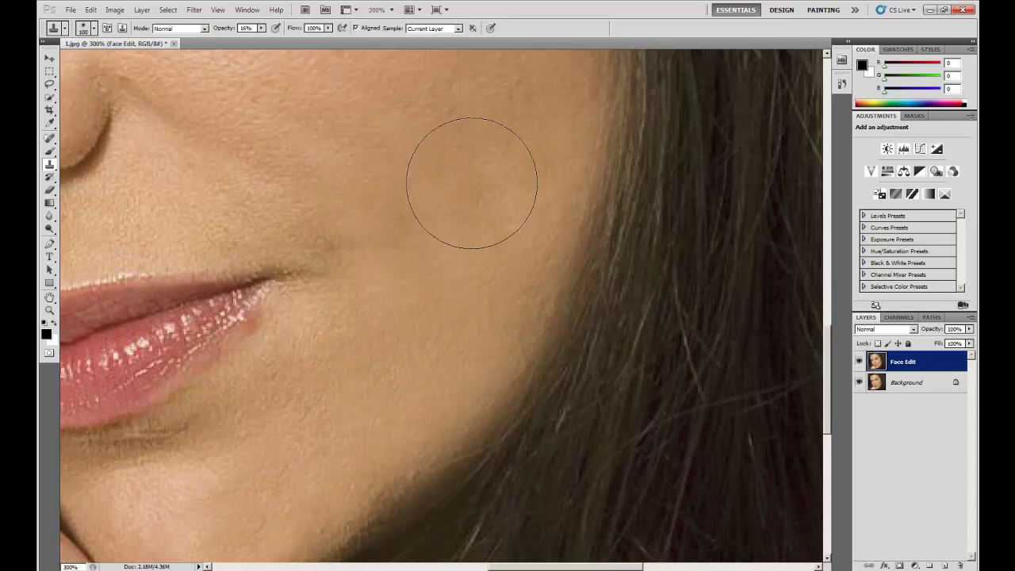
Sample smooth skin on the cheek and clone it over the visible pores between the nose and the cheekbone
{"action": "key", "text": "space"}
{"action": "left_click_drag", "start_coordinate": [431, 261], "coordinate": [475, 482]}
{"action": "left_click_drag", "start_coordinate": [474, 315], "coordinate": [658, 84]}
{"action": "left_click_drag", "start_coordinate": [505, 254], "coordinate": [471, 289]}
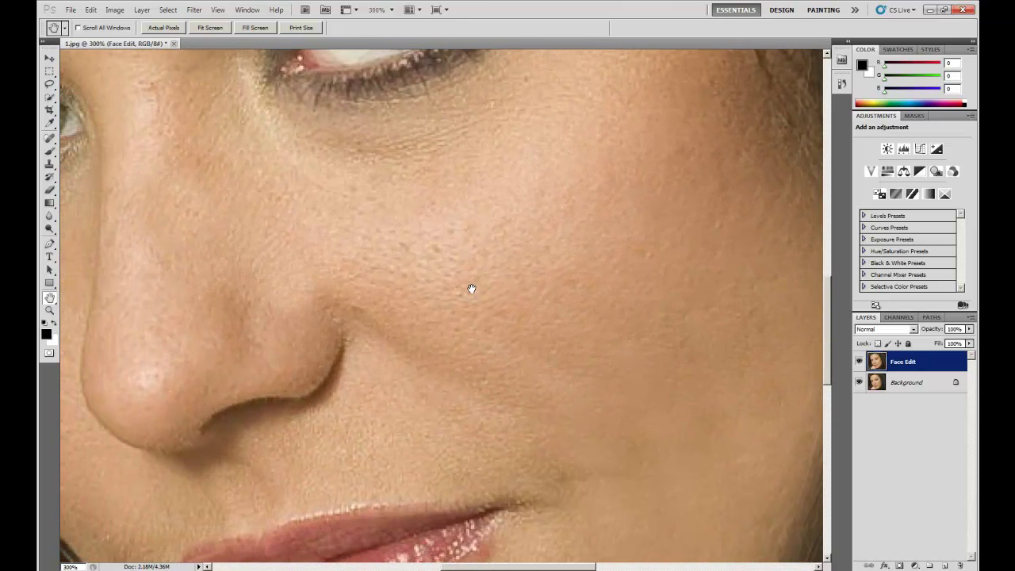
{"action": "left_click", "coordinate": [49, 164]}
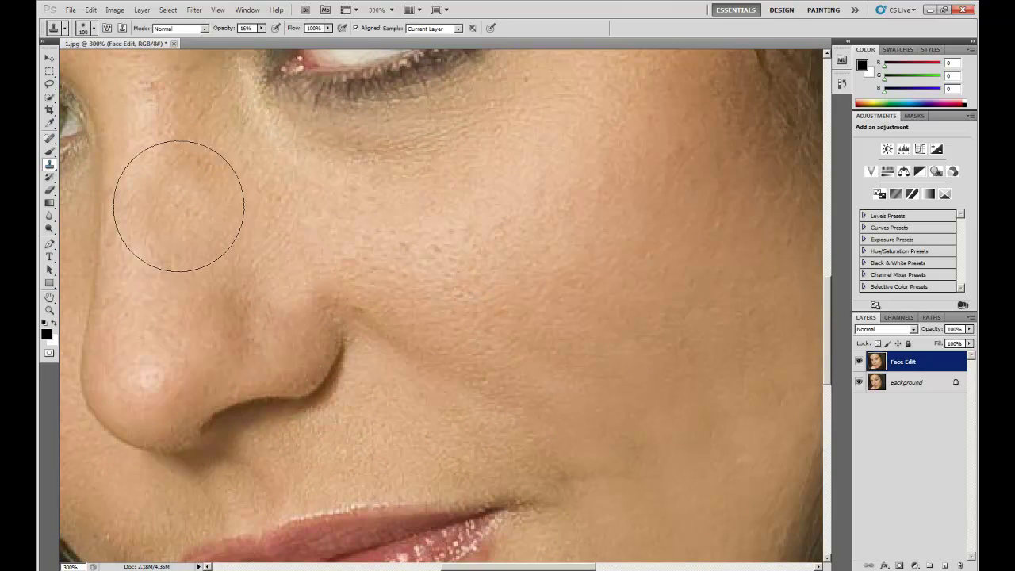
{"action": "left_click", "coordinate": [535, 223], "text": "alt"}
{"action": "mouse_move", "coordinate": [384, 243]}
{"action": "left_mouse_down"}
{"action": "mouse_move", "coordinate": [407, 233]}
{"action": "mouse_move", "coordinate": [529, 283]}
{"action": "left_mouse_up"}
{"action": "mouse_move", "coordinate": [463, 270]}
{"action": "left_mouse_down"}
{"action": "mouse_move", "coordinate": [485, 278]}
{"action": "mouse_move", "coordinate": [468, 287]}
{"action": "mouse_move", "coordinate": [373, 216]}
{"action": "mouse_move", "coordinate": [468, 283]}
{"action": "mouse_move", "coordinate": [390, 226]}
{"action": "mouse_move", "coordinate": [517, 303]}
{"action": "mouse_move", "coordinate": [400, 223]}
{"action": "mouse_move", "coordinate": [554, 293]}
{"action": "mouse_move", "coordinate": [430, 256]}
{"action": "mouse_move", "coordinate": [577, 259]}
{"action": "mouse_move", "coordinate": [401, 232]}
{"action": "mouse_move", "coordinate": [644, 305]}
{"action": "mouse_move", "coordinate": [436, 245]}
{"action": "mouse_move", "coordinate": [600, 237]}
{"action": "mouse_move", "coordinate": [473, 192]}
{"action": "mouse_move", "coordinate": [449, 277]}
{"action": "mouse_move", "coordinate": [501, 307]}
{"action": "mouse_move", "coordinate": [408, 292]}
{"action": "mouse_move", "coordinate": [504, 344]}
{"action": "mouse_move", "coordinate": [463, 272]}
{"action": "left_mouse_up"}
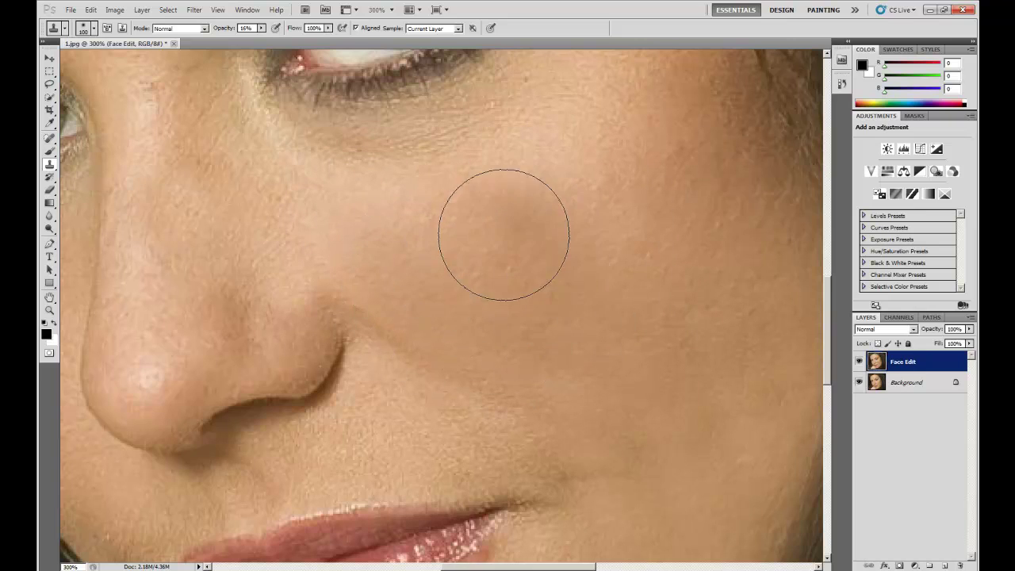
Reduce the Clone Stamp brush to 45 px and smooth the upper nose bridge with skin sampled from the side of the nose
{"action": "key", "text": "space"}
{"action": "left_click_drag", "start_coordinate": [318, 206], "coordinate": [500, 237]}
{"action": "left_click", "coordinate": [49, 164]}
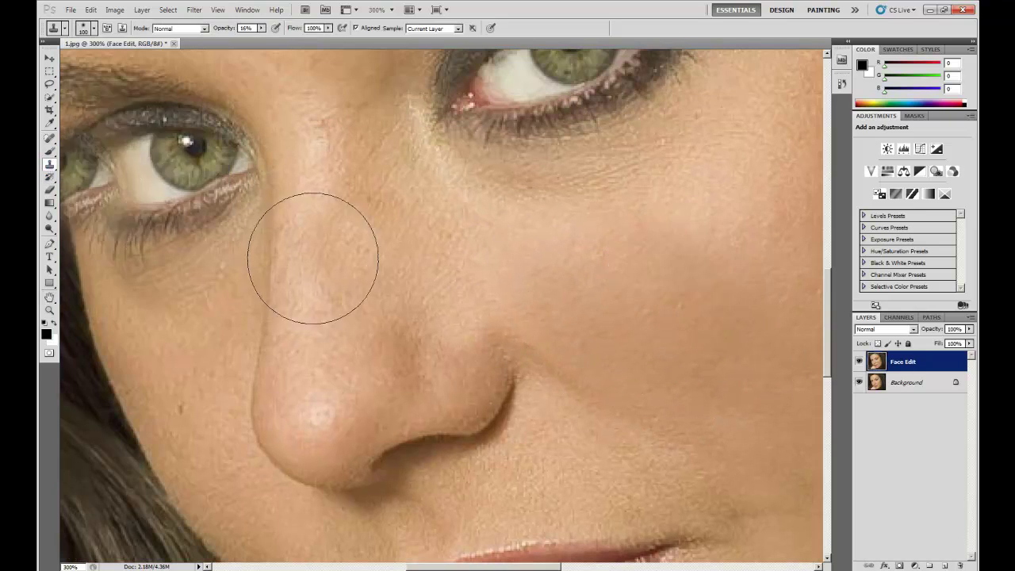
{"action": "mouse_move", "coordinate": [306, 249]}
{"action": "left_mouse_down"}
{"action": "mouse_move", "coordinate": [406, 203]}
{"action": "mouse_move", "coordinate": [391, 170]}
{"action": "mouse_move", "coordinate": [386, 204]}
{"action": "mouse_move", "coordinate": [349, 159]}
{"action": "mouse_move", "coordinate": [346, 199]}
{"action": "left_mouse_up"}
{"action": "key", "text": "bracketleft"}
{"action": "key", "text": "bracketleft"}
{"action": "key", "text": "bracketleft"}
{"action": "key", "text": "bracketleft"}
{"action": "key", "text": "bracketleft"}
{"action": "key", "text": "bracketleft"}
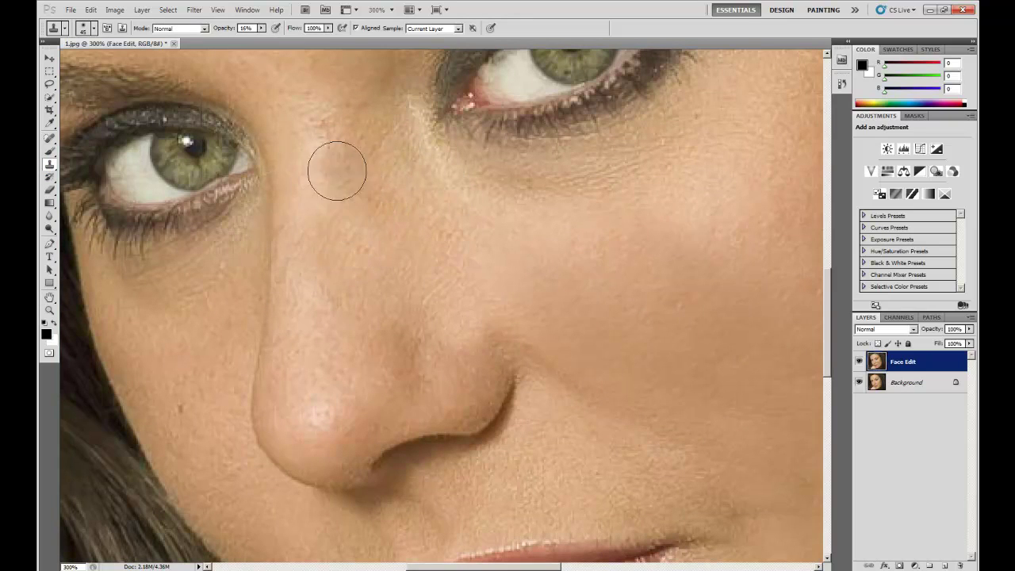
{"action": "left_click", "coordinate": [428, 273], "text": "alt"}
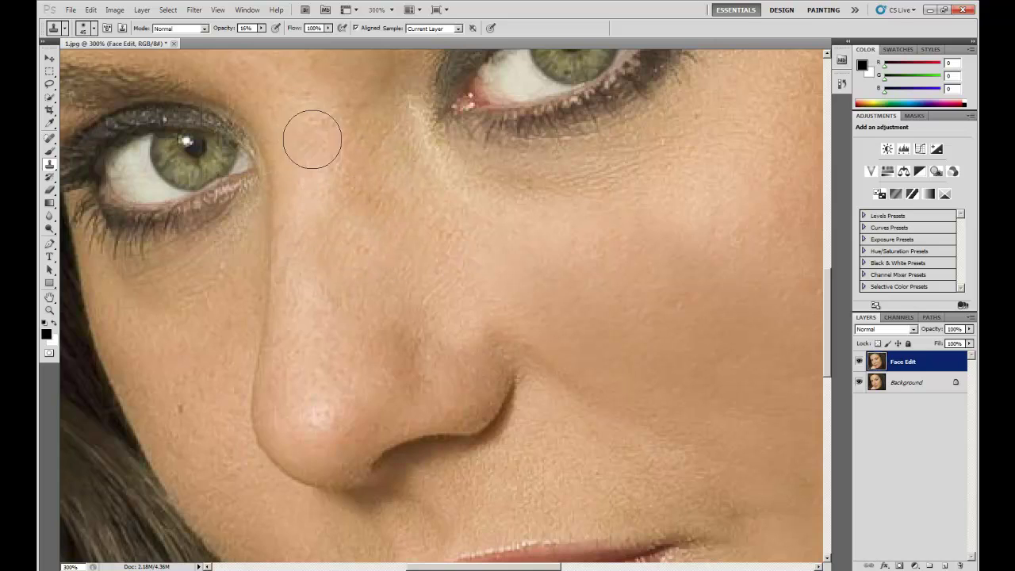
{"action": "left_click_drag", "start_coordinate": [313, 140], "coordinate": [336, 182]}
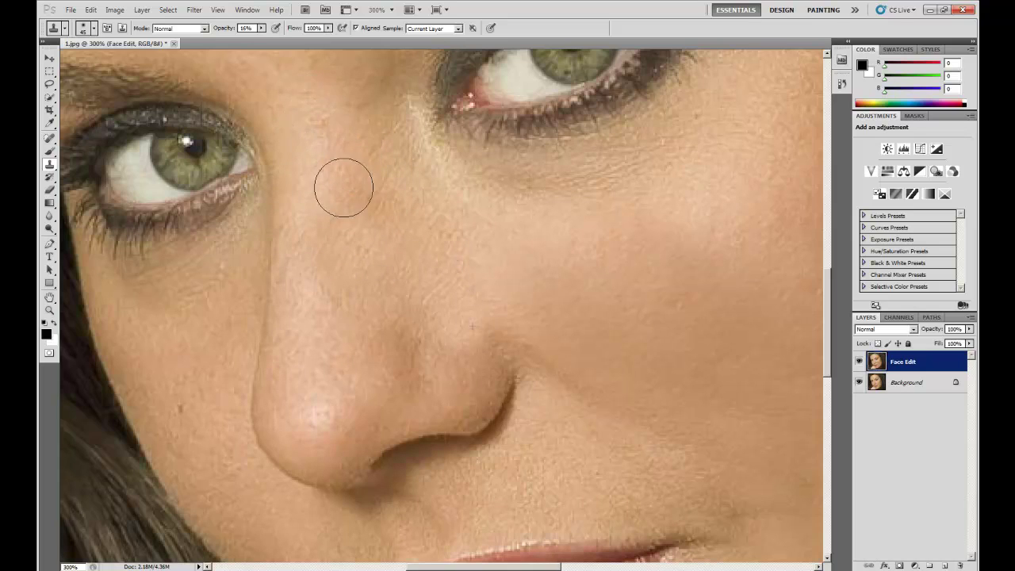
Clone smooth skin over the pores on the side of the nose and soften the shiny highlight on its tip
{"action": "left_click_drag", "start_coordinate": [404, 224], "coordinate": [383, 238]}
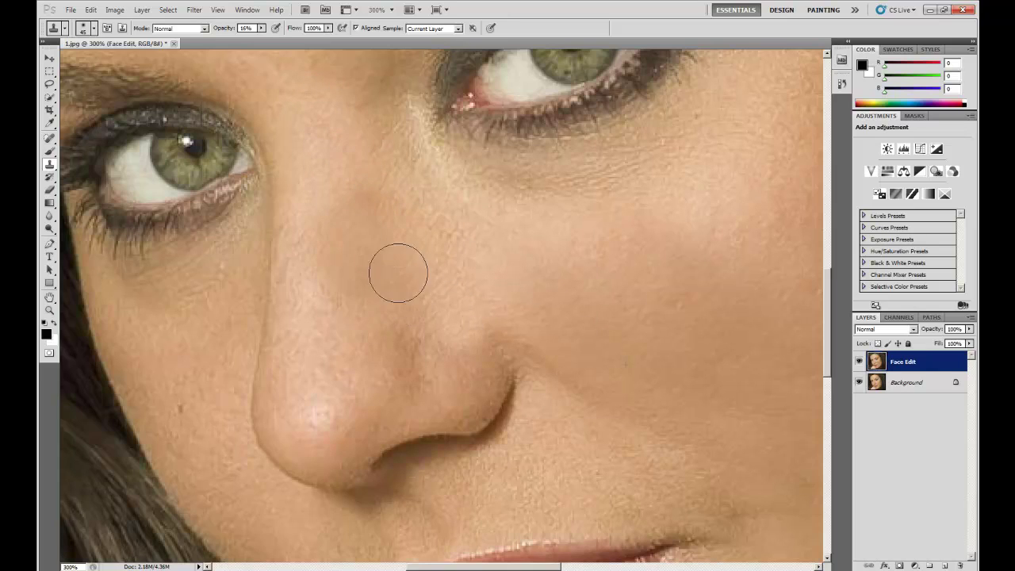
{"action": "left_click", "coordinate": [421, 255]}
{"action": "left_click", "coordinate": [444, 266]}
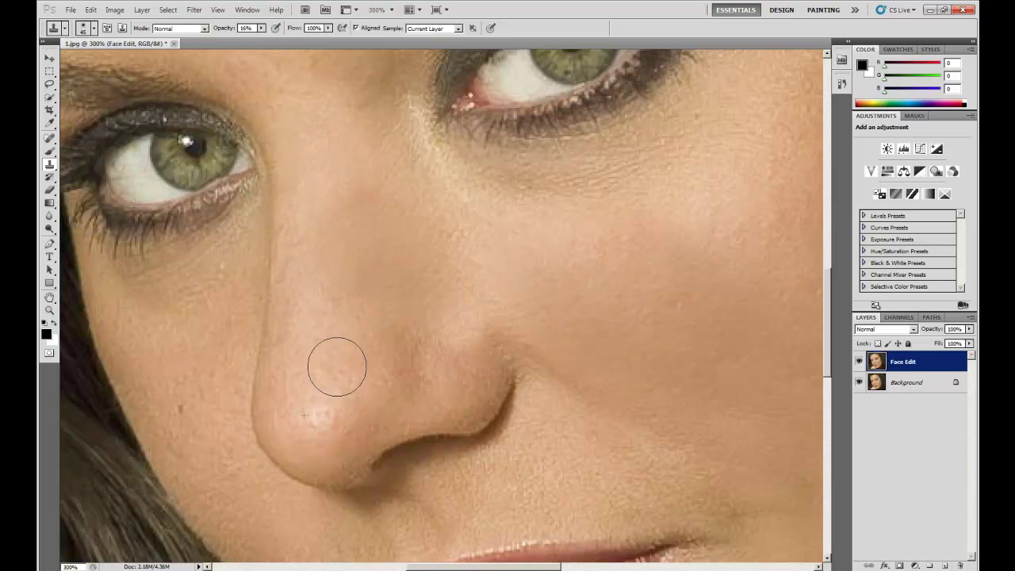
{"action": "mouse_move", "coordinate": [312, 402]}
{"action": "left_mouse_down"}
{"action": "mouse_move", "coordinate": [359, 375]}
{"action": "mouse_move", "coordinate": [305, 428]}
{"action": "mouse_move", "coordinate": [298, 400]}
{"action": "mouse_move", "coordinate": [333, 378]}
{"action": "left_mouse_up"}
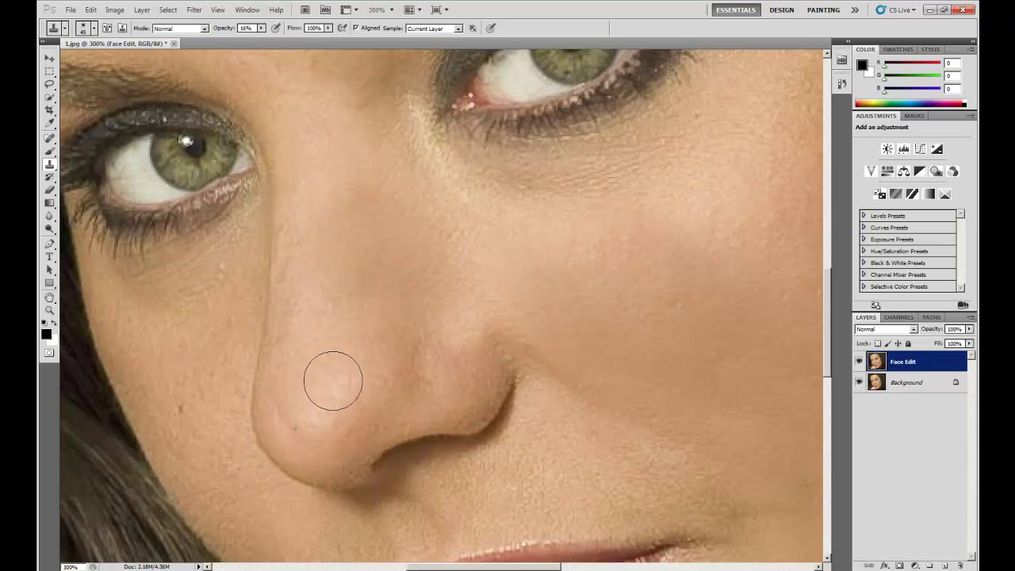
{"action": "left_click_drag", "start_coordinate": [373, 335], "coordinate": [359, 339]}
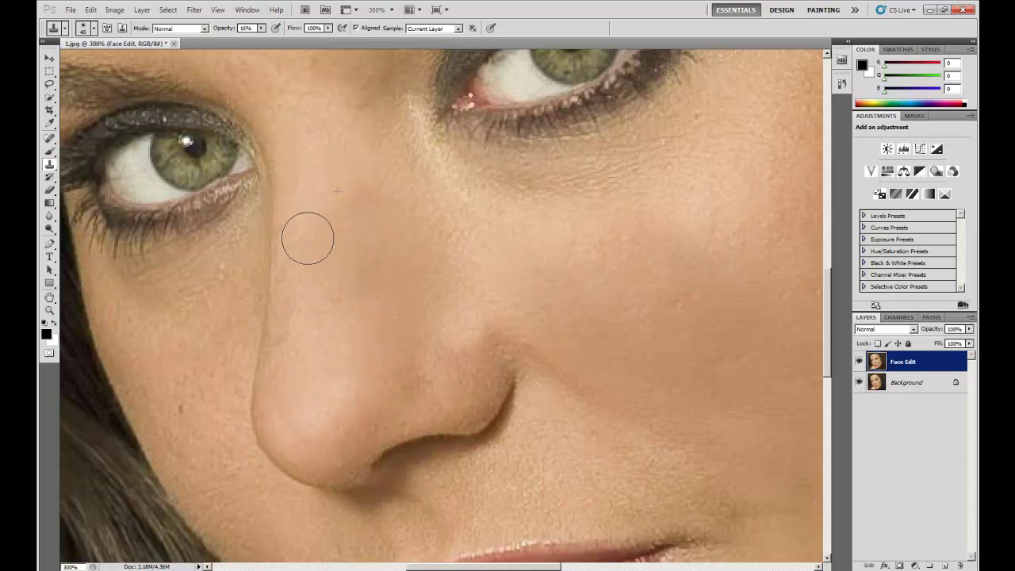
Enlarge the Clone Stamp brush to 125 px and smooth the rough, shiny skin on the upper forehead, resampling clean skin there
{"action": "key", "text": "h"}
{"action": "left_click_drag", "start_coordinate": [335, 138], "coordinate": [335, 295]}
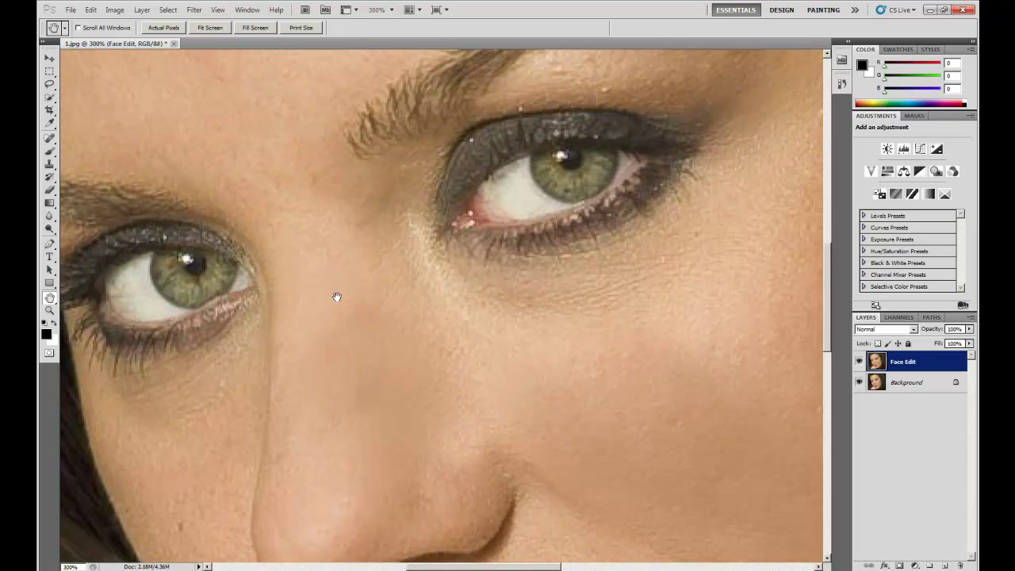
{"action": "left_click_drag", "start_coordinate": [277, 211], "coordinate": [391, 349]}
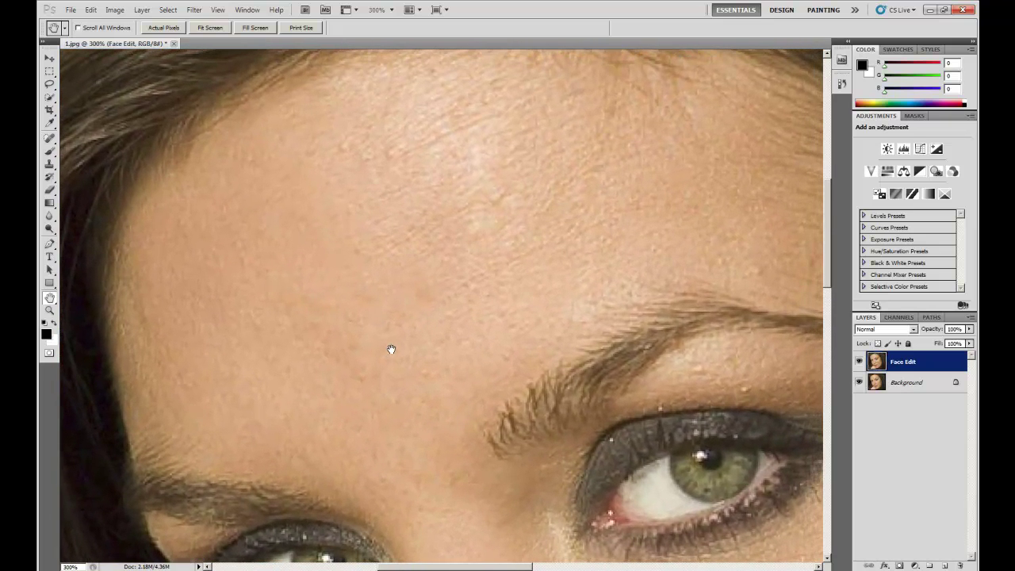
{"action": "key", "text": "s"}
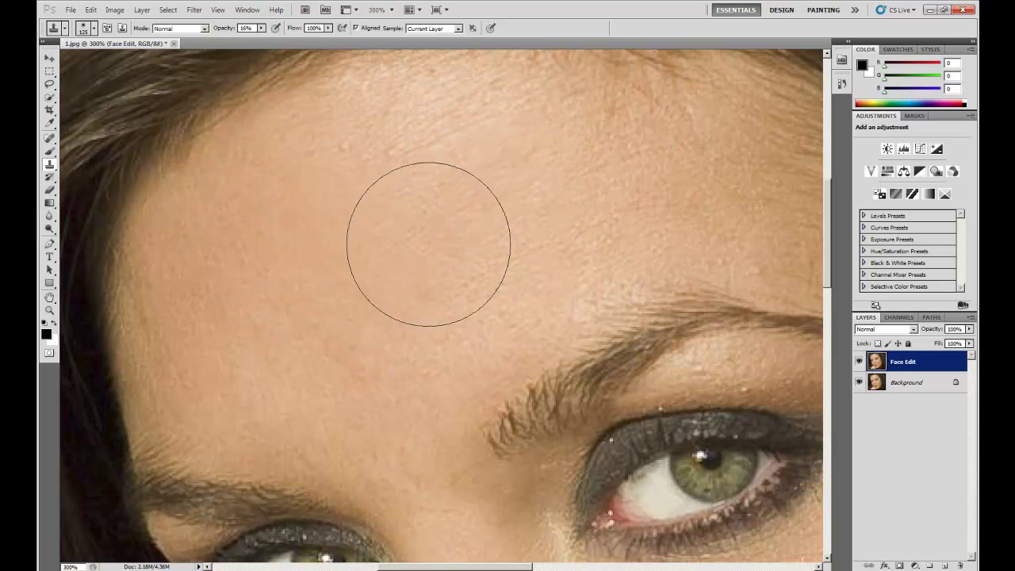
{"action": "scroll", "coordinate": [442, 245], "scroll_direction": "up", "scroll_amount": 2}
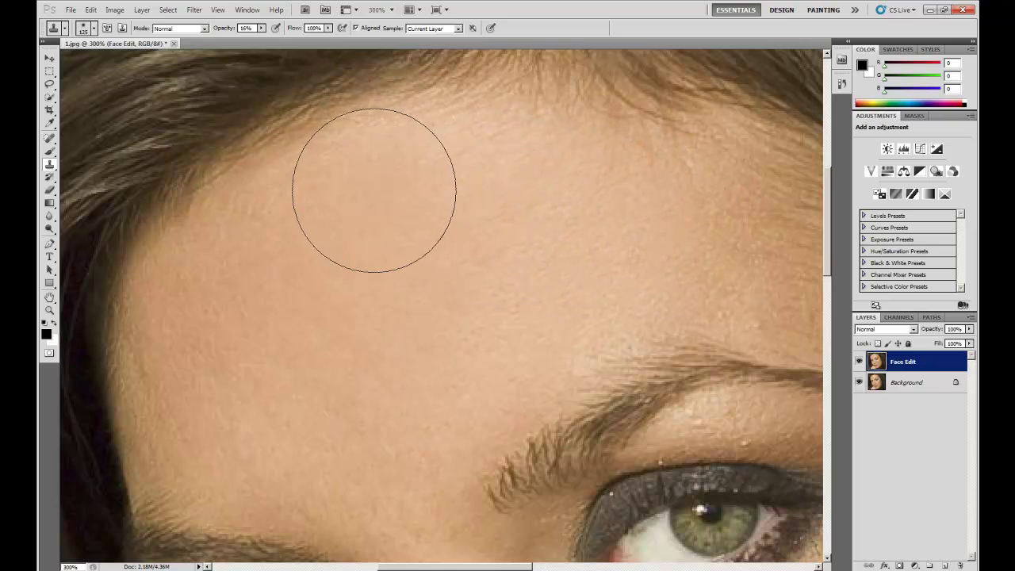
{"action": "left_click", "coordinate": [339, 239], "text": "alt"}
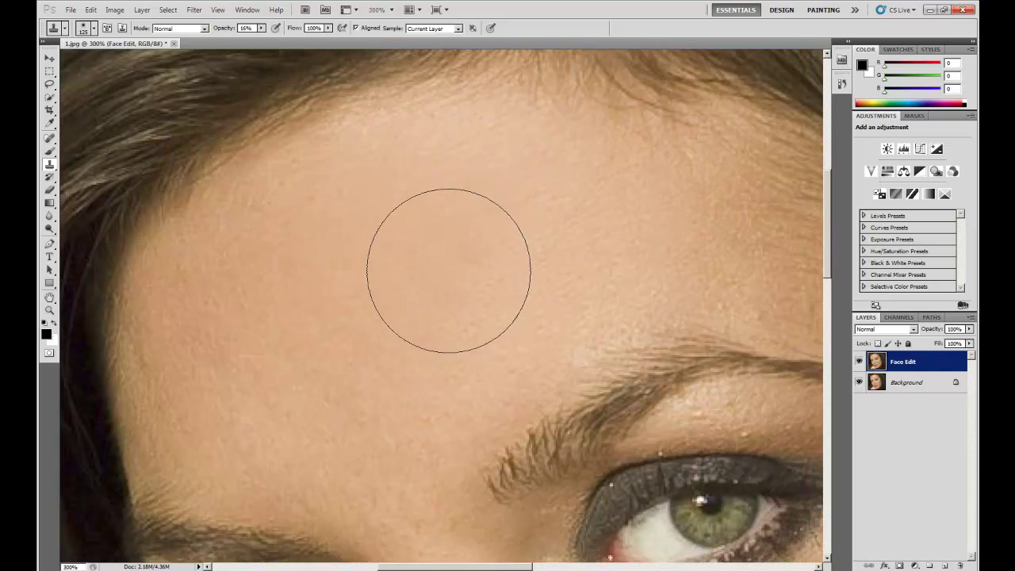
Clone smooth skin over the middle and lower forehead above the eyebrows
{"action": "scroll", "coordinate": [413, 269], "scroll_direction": "down", "scroll_amount": 3}
{"action": "mouse_move", "coordinate": [331, 305]}
{"action": "left_mouse_down"}
{"action": "mouse_move", "coordinate": [384, 367]}
{"action": "mouse_move", "coordinate": [315, 275]}
{"action": "left_mouse_up"}
{"action": "left_click_drag", "start_coordinate": [590, 183], "coordinate": [502, 243]}
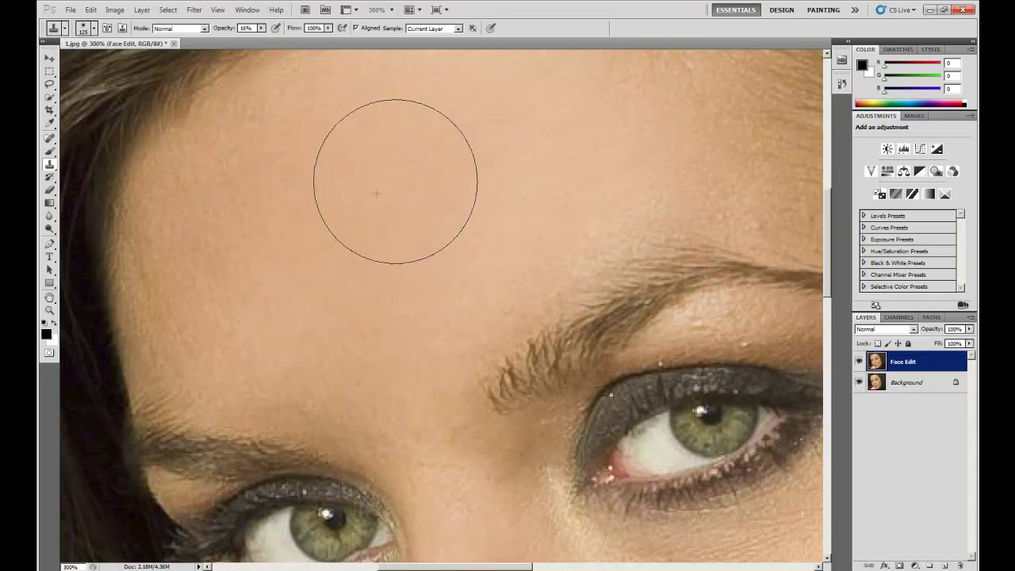
Reduce the Clone Stamp brush to 45 px and smooth the skin between the eyebrows and down the nose bridge
{"action": "scroll", "coordinate": [218, 249], "scroll_direction": "down", "scroll_amount": 2}
{"action": "scroll", "coordinate": [329, 215], "scroll_direction": "down", "scroll_amount": 8}
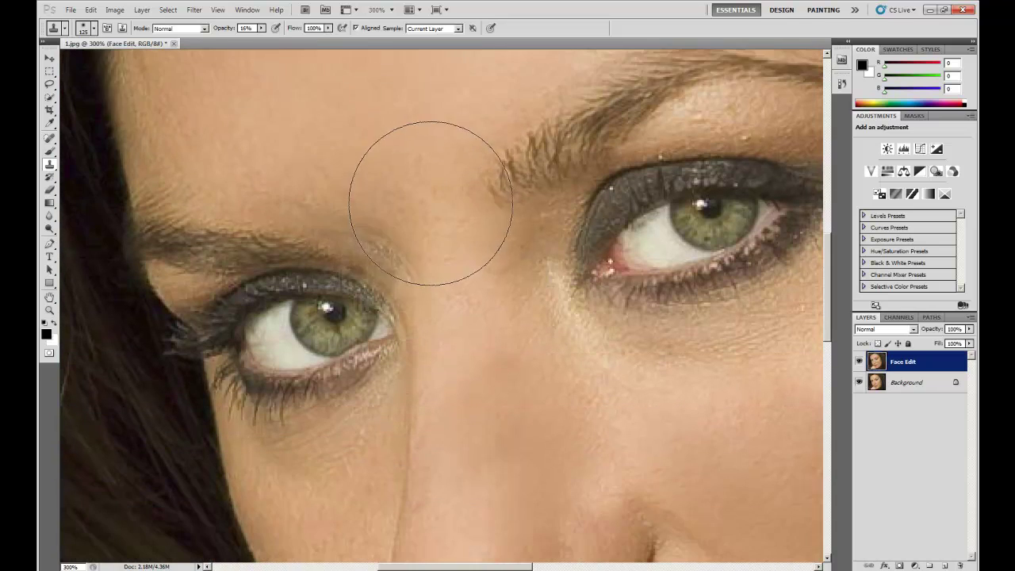
{"action": "key", "text": "bracketleft"}
{"action": "key", "text": "bracketleft"}
{"action": "key", "text": "bracketleft"}
{"action": "key", "text": "bracketleft"}
{"action": "key", "text": "bracketleft"}
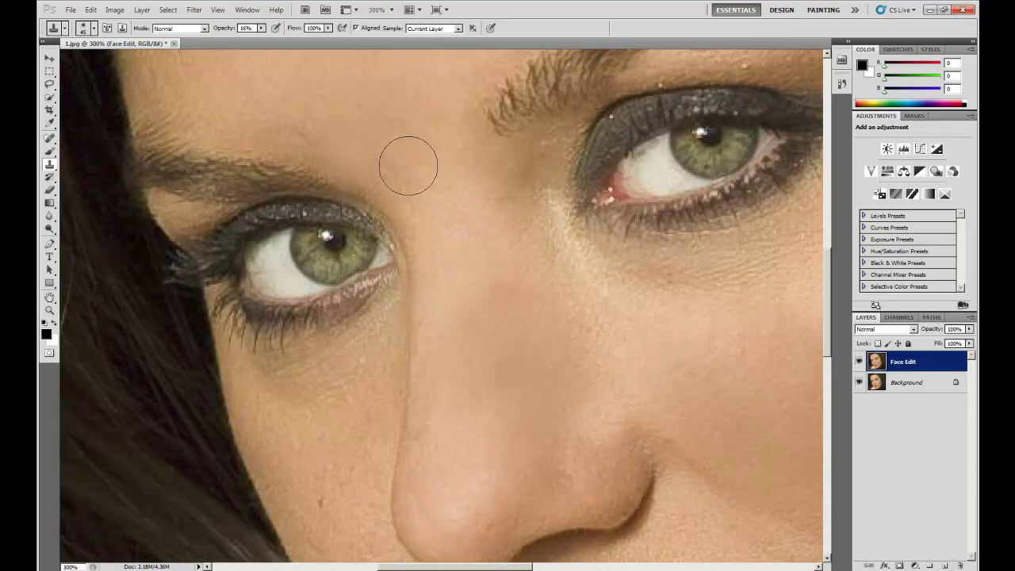
{"action": "scroll", "coordinate": [371, 145], "scroll_direction": "down", "scroll_amount": 5}
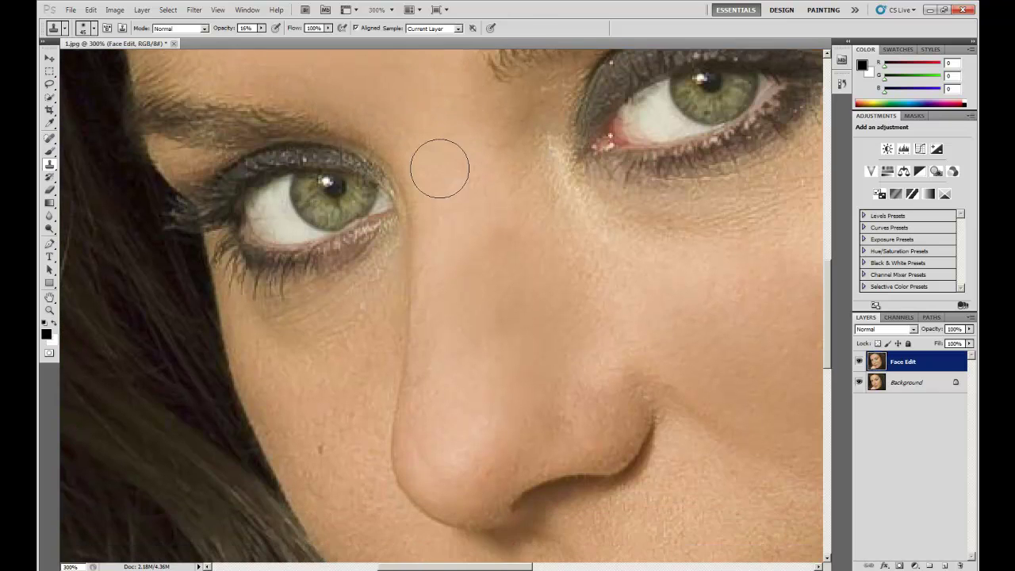
{"action": "scroll", "coordinate": [450, 154], "scroll_direction": "up", "scroll_amount": 1}
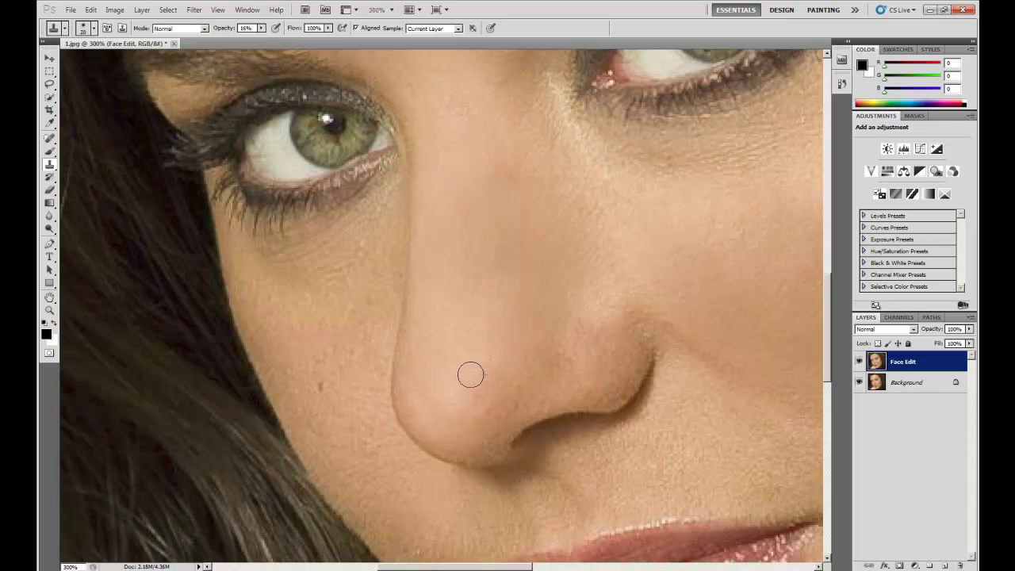
Clone smooth skin over the spots and rough texture on the narrow cheek area between the nose and the hair
{"action": "scroll", "coordinate": [394, 315], "scroll_direction": "down", "scroll_amount": 4}
{"action": "scroll", "coordinate": [307, 214], "scroll_direction": "up", "scroll_amount": 2}
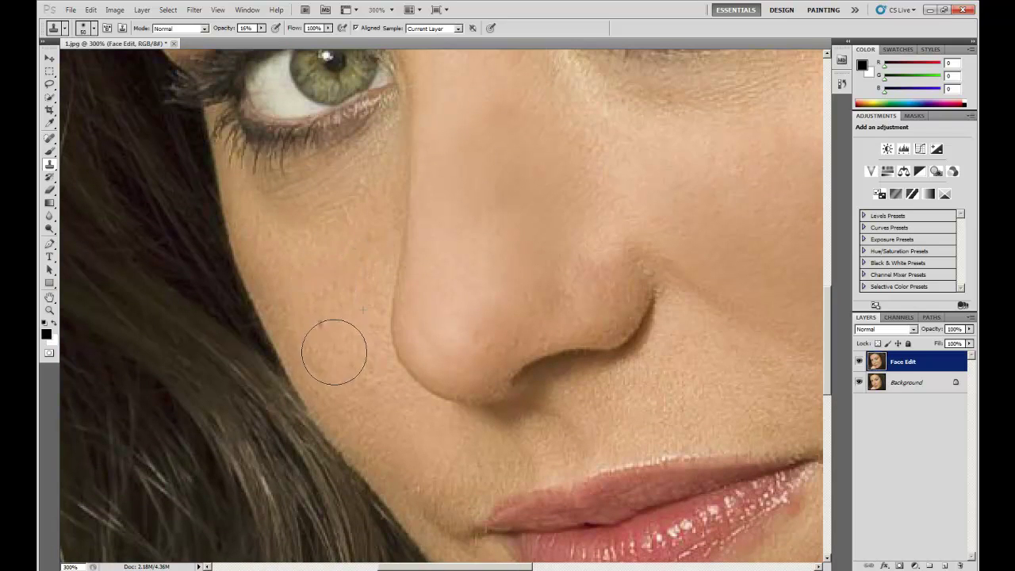
{"action": "mouse_move", "coordinate": [325, 347]}
{"action": "left_mouse_down"}
{"action": "mouse_move", "coordinate": [274, 250]}
{"action": "mouse_move", "coordinate": [322, 209]}
{"action": "left_mouse_up"}
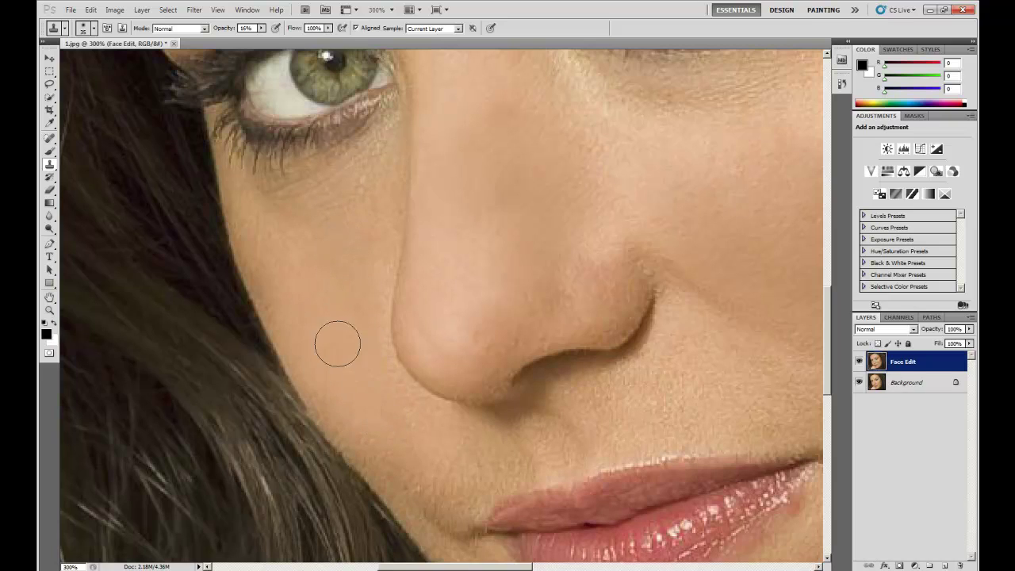
{"action": "scroll", "coordinate": [382, 388], "scroll_direction": "down", "scroll_amount": 2}
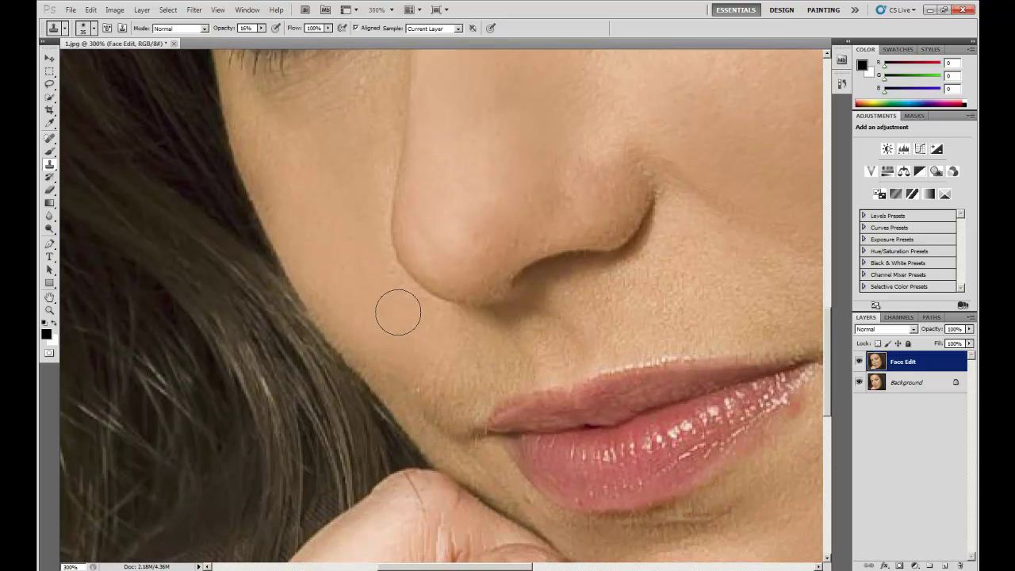
Sample clean skin on the wide cheek with an enlarged Clone Stamp brush and soften the crease beside the mouth corner
{"action": "key", "text": "space"}
{"action": "left_click_drag", "start_coordinate": [609, 303], "coordinate": [319, 307]}
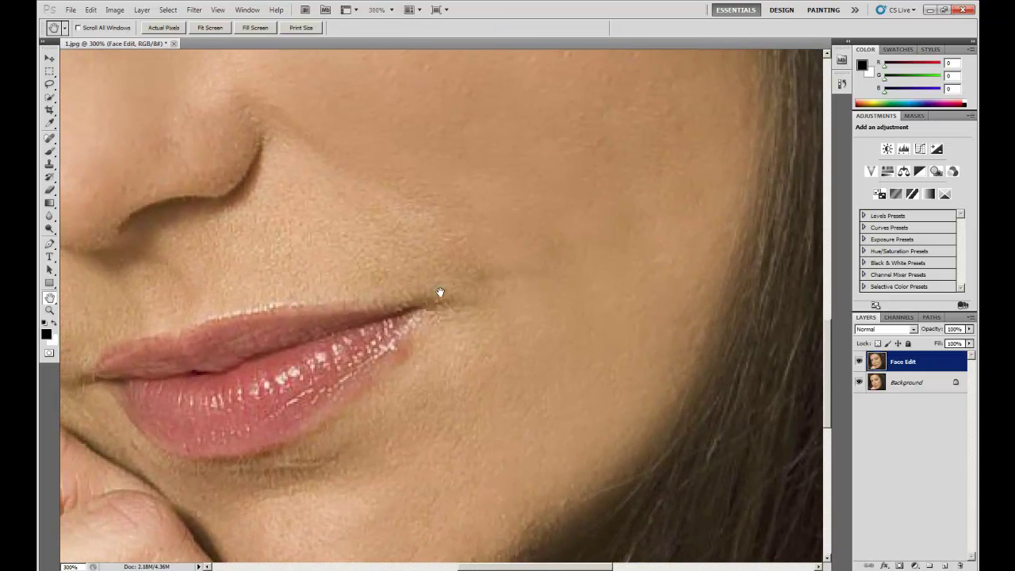
{"action": "left_click", "coordinate": [49, 139]}
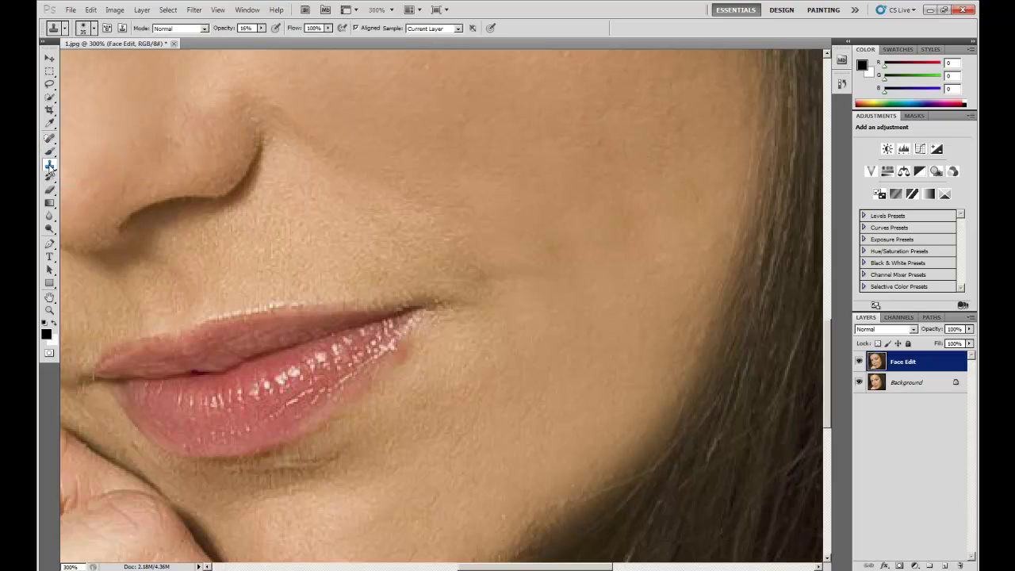
{"action": "left_click", "coordinate": [49, 164]}
{"action": "key", "text": "bracketright"}
{"action": "key", "text": "bracketright"}
{"action": "left_click", "coordinate": [544, 199], "text": "alt"}
{"action": "mouse_move", "coordinate": [505, 327]}
{"action": "left_mouse_down"}
{"action": "mouse_move", "coordinate": [485, 366]}
{"action": "mouse_move", "coordinate": [577, 271]}
{"action": "mouse_move", "coordinate": [513, 265]}
{"action": "mouse_move", "coordinate": [490, 280]}
{"action": "left_mouse_up"}
View the whole portrait at 100% and toggle the Face Edit layer's visibility to compare the retouched face with the original
{"action": "key", "text": "z"}
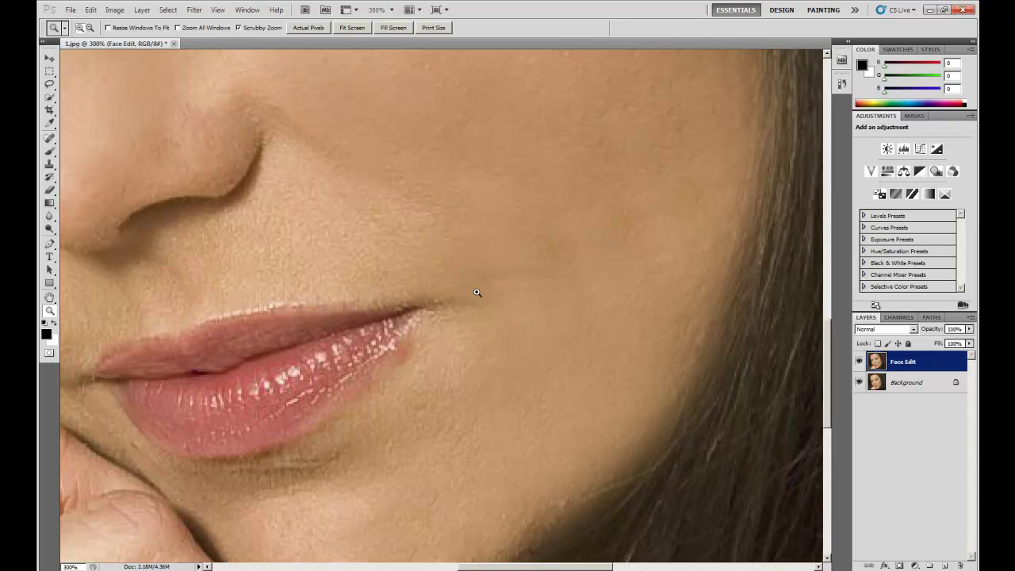
{"action": "left_click", "coordinate": [411, 245], "text": "alt"}
{"action": "left_click", "coordinate": [405, 226], "text": "alt"}
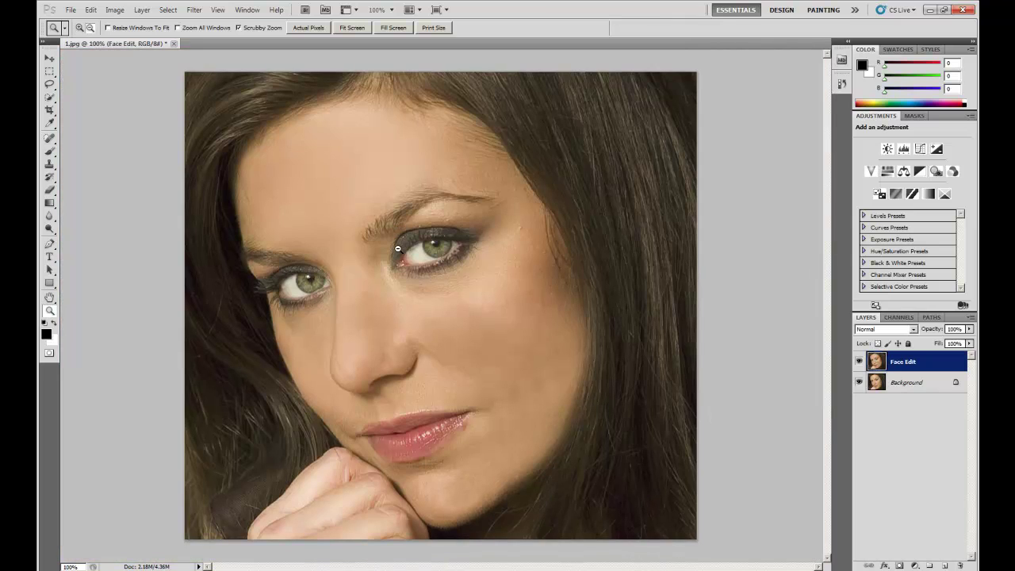
{"action": "left_click", "coordinate": [859, 362]}
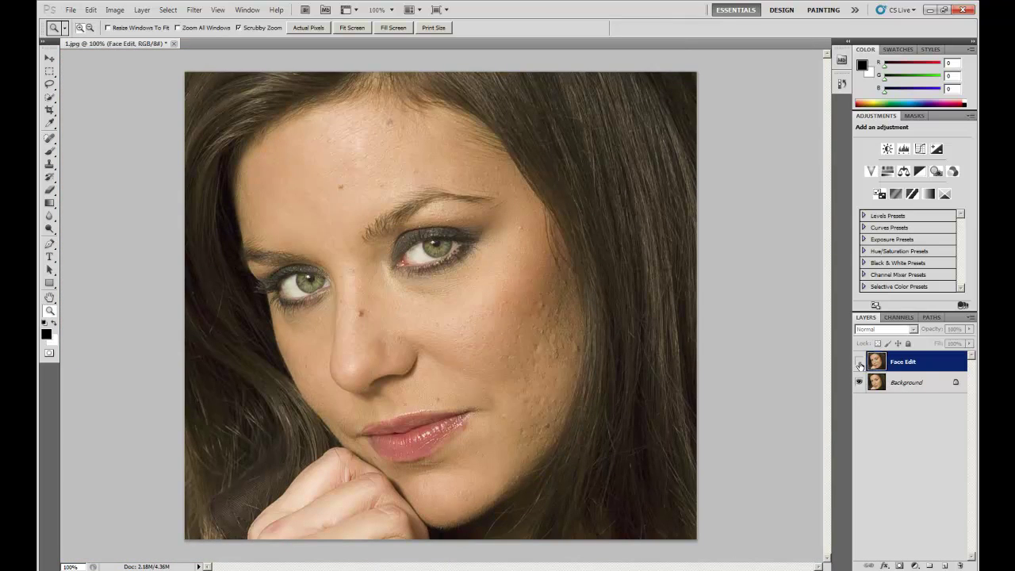
{"action": "left_click", "coordinate": [859, 363]}
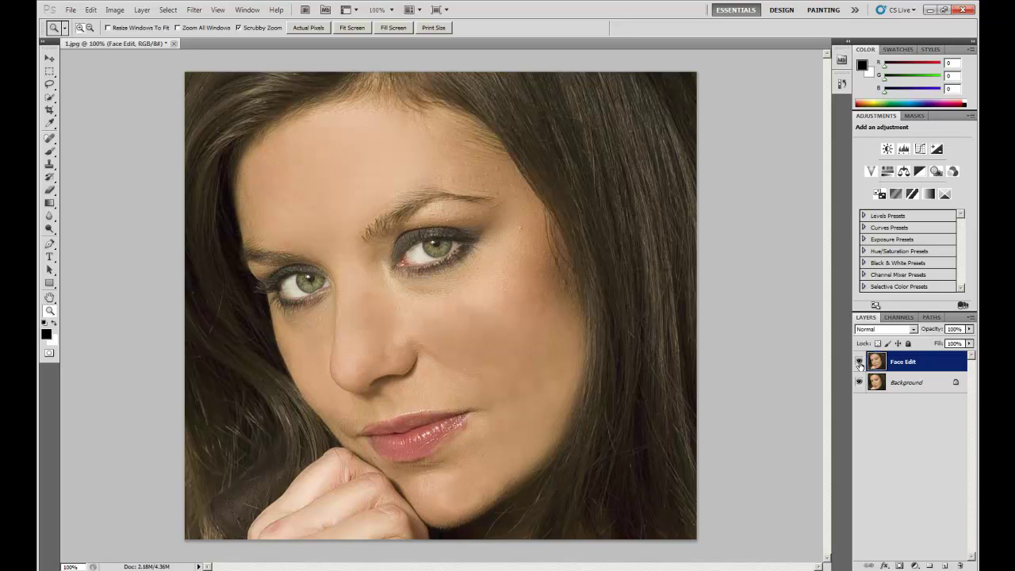
{"action": "left_click", "coordinate": [859, 362]}
{"action": "left_click", "coordinate": [859, 362]}
{"action": "left_click", "coordinate": [859, 362]}
{"action": "left_click", "coordinate": [860, 362]}
Switch to the Smudge tool and set its strength to 6%
{"action": "left_click", "coordinate": [48, 220]}
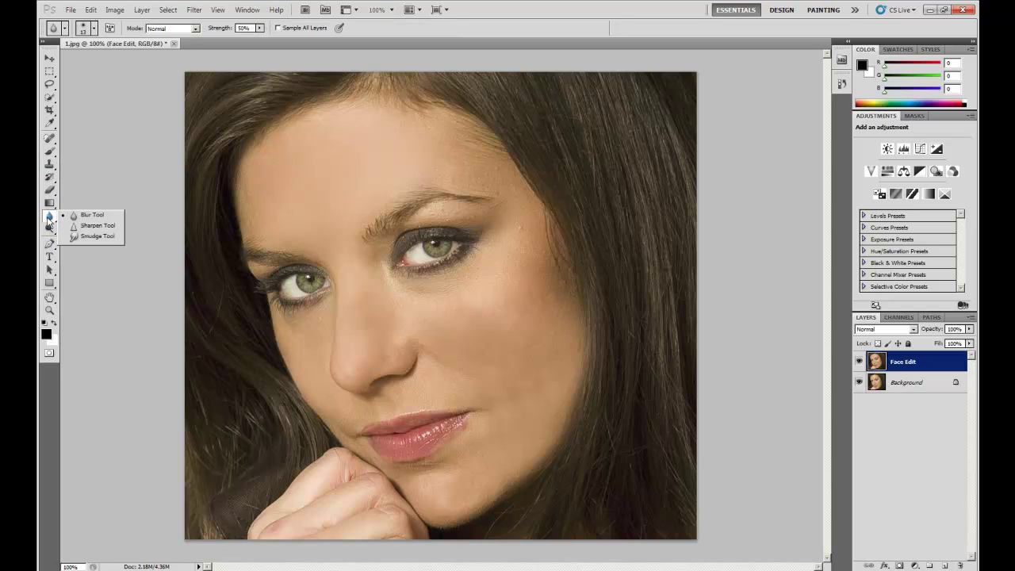
{"action": "left_click", "coordinate": [87, 237]}
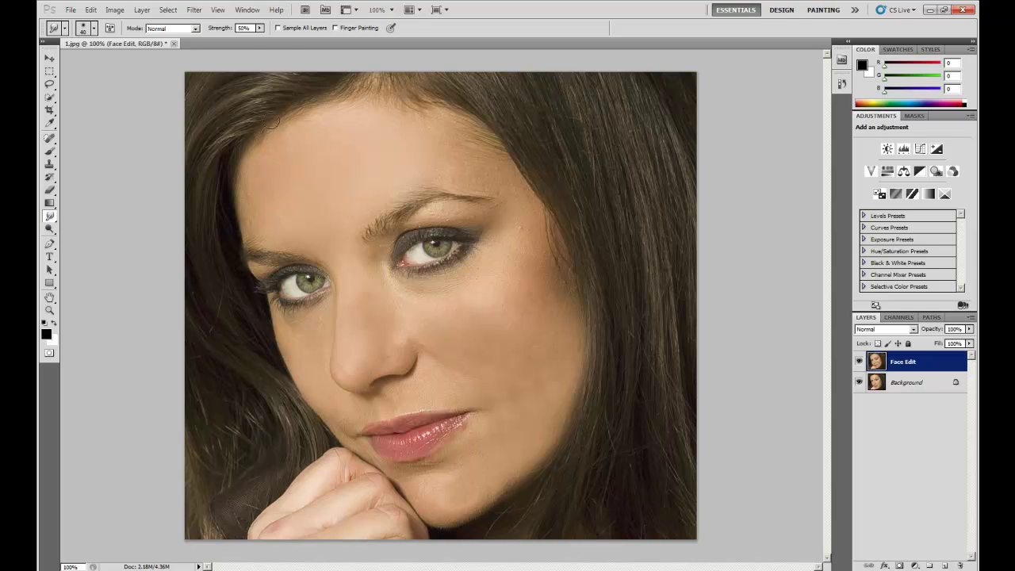
{"action": "left_click", "coordinate": [259, 29]}
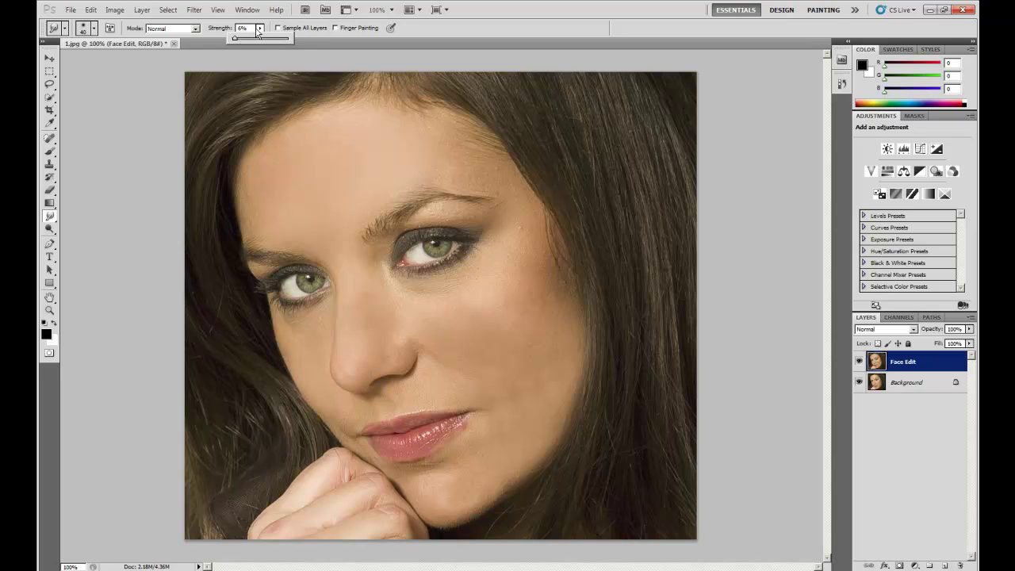
{"action": "left_click", "coordinate": [258, 30]}
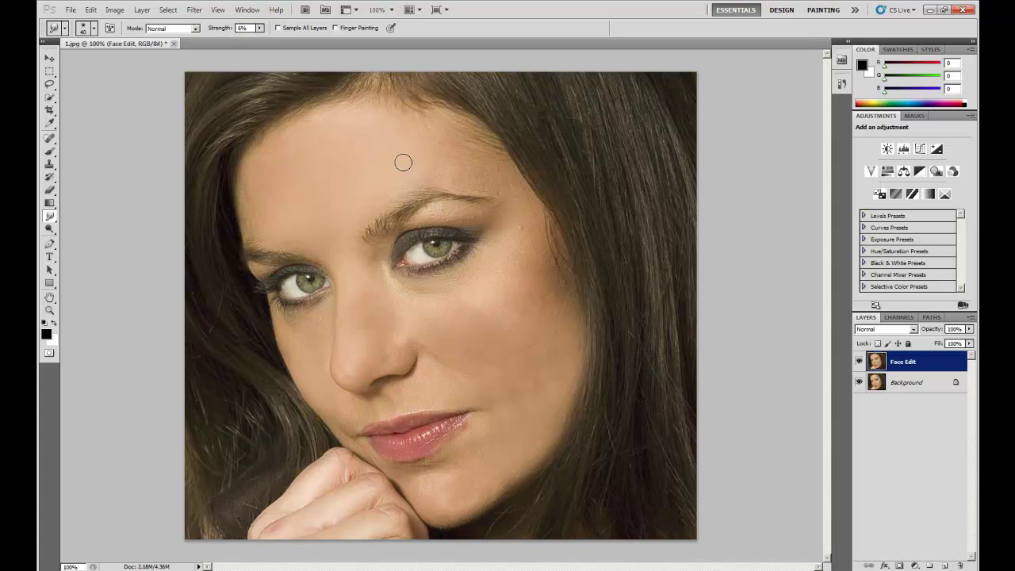
Enlarge the Smudge brush to 175 px and blend the skin of the wide cheek up to the temple beside the eye
{"action": "key", "text": "z"}
{"action": "left_click", "coordinate": [523, 302]}
{"action": "left_click", "coordinate": [523, 302]}
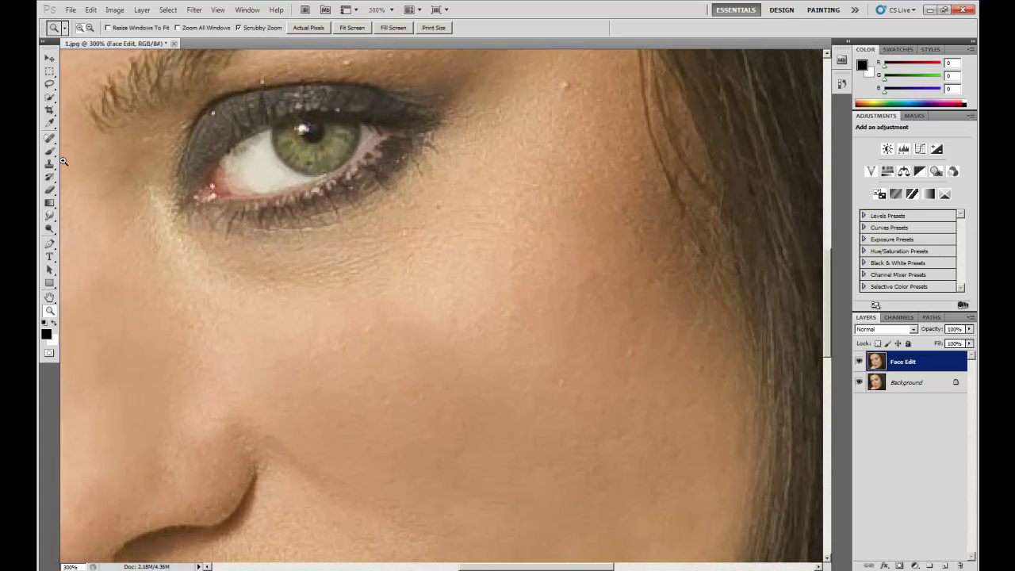
{"action": "left_click", "coordinate": [49, 216]}
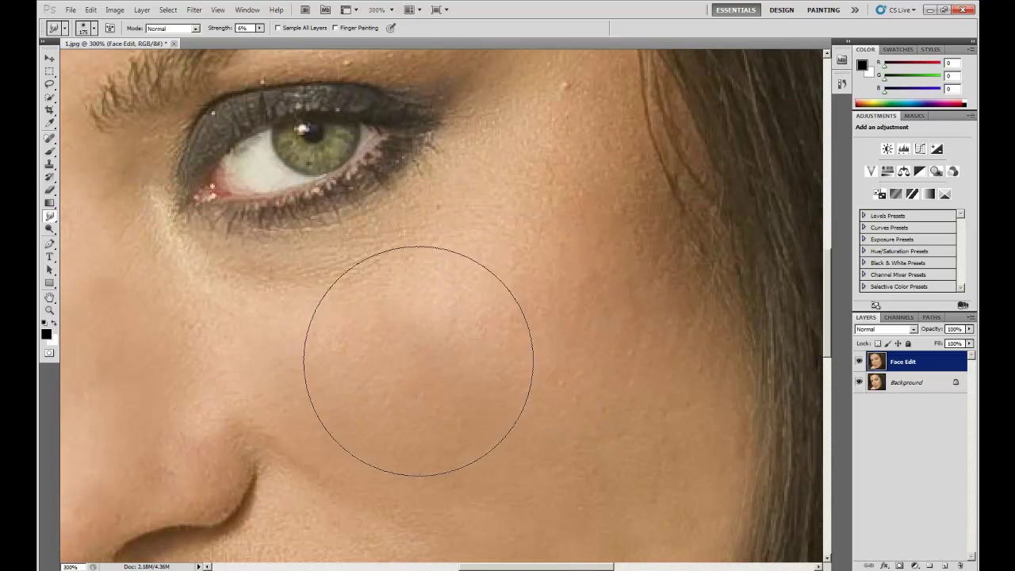
{"action": "scroll", "coordinate": [470, 359], "scroll_direction": "down", "scroll_amount": 2}
{"action": "scroll", "coordinate": [470, 358], "scroll_direction": "down", "scroll_amount": 3}
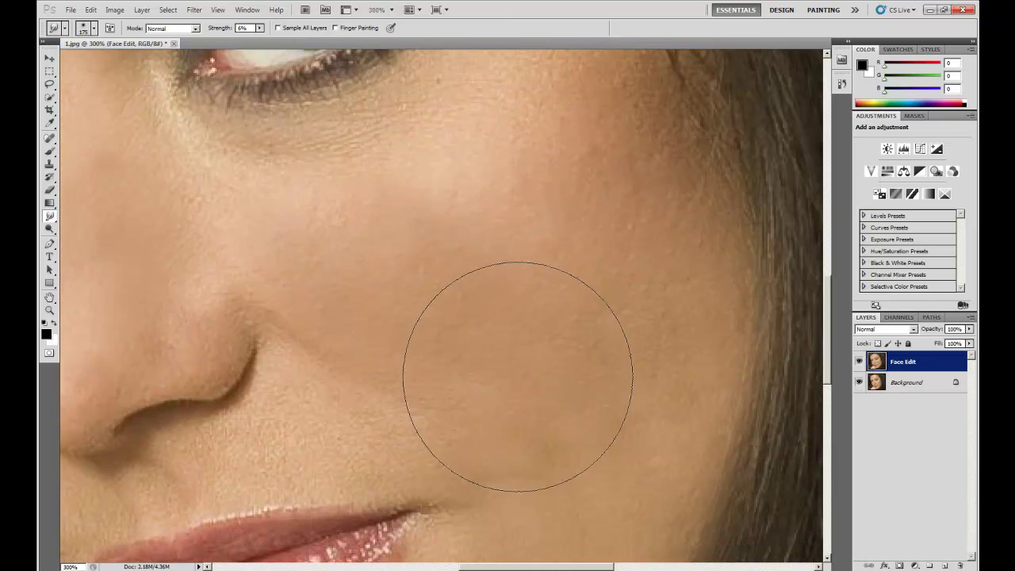
{"action": "scroll", "coordinate": [541, 358], "scroll_direction": "down", "scroll_amount": 2}
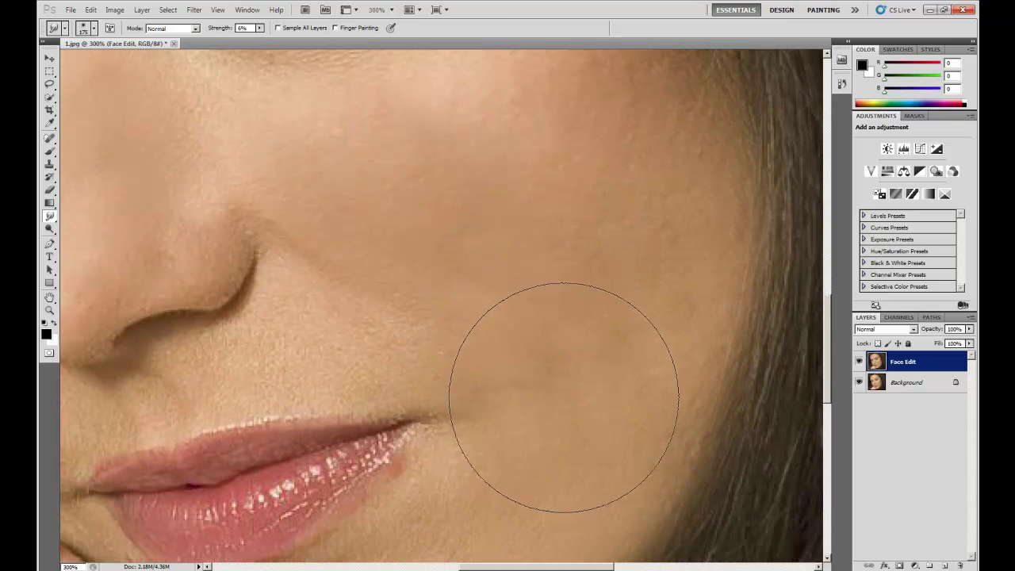
{"action": "scroll", "coordinate": [566, 390], "scroll_direction": "up", "scroll_amount": 5}
{"action": "scroll", "coordinate": [405, 262], "scroll_direction": "up", "scroll_amount": 2}
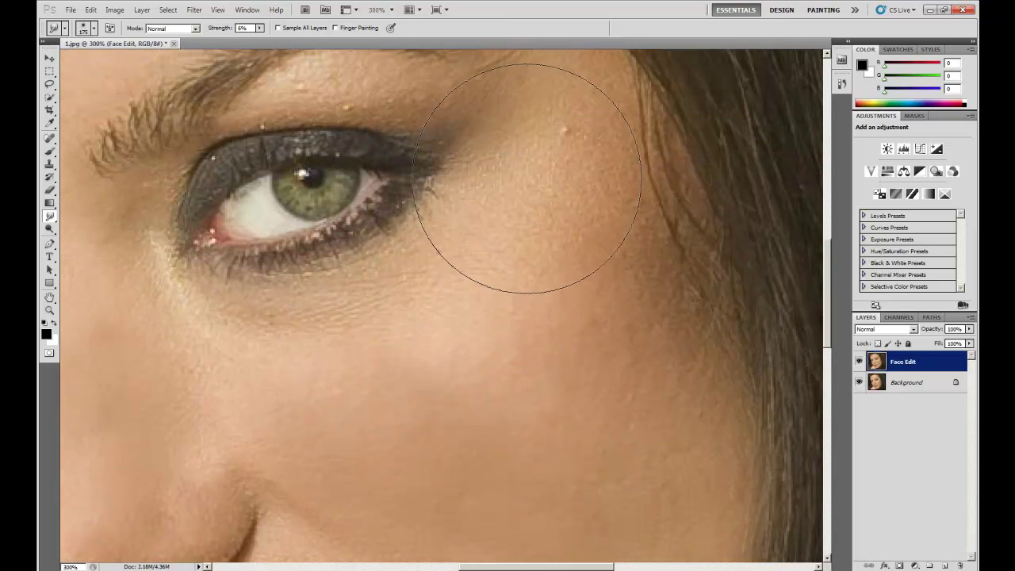
Smudge the forehead skin with the 175 px brush, from above the eyebrows up to the hairline
{"action": "key", "text": "space"}
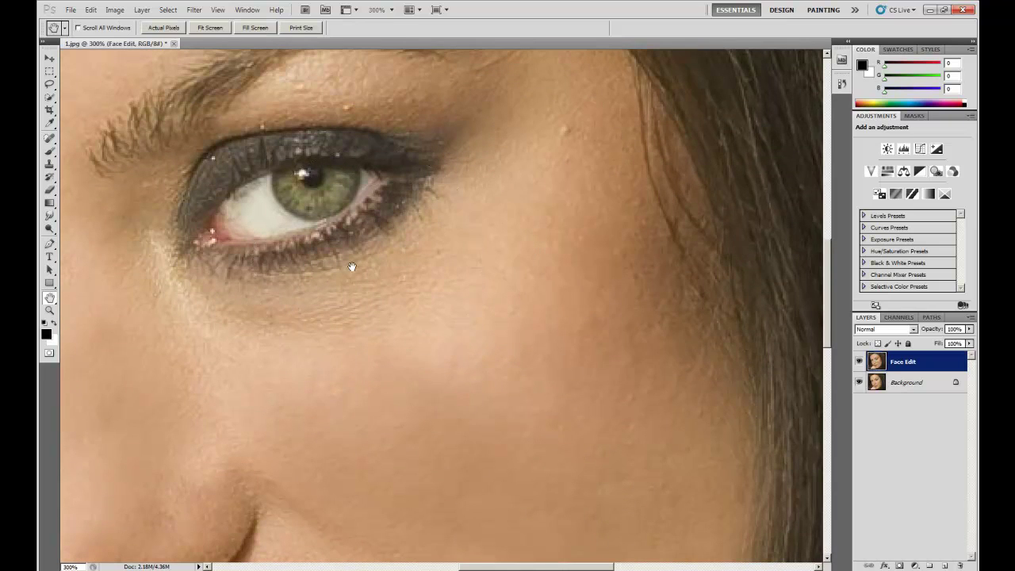
{"action": "left_click_drag", "start_coordinate": [351, 268], "coordinate": [730, 289]}
{"action": "mouse_move", "coordinate": [407, 215]}
{"action": "left_mouse_down"}
{"action": "mouse_move", "coordinate": [408, 361]}
{"action": "mouse_move", "coordinate": [507, 432]}
{"action": "left_mouse_up"}
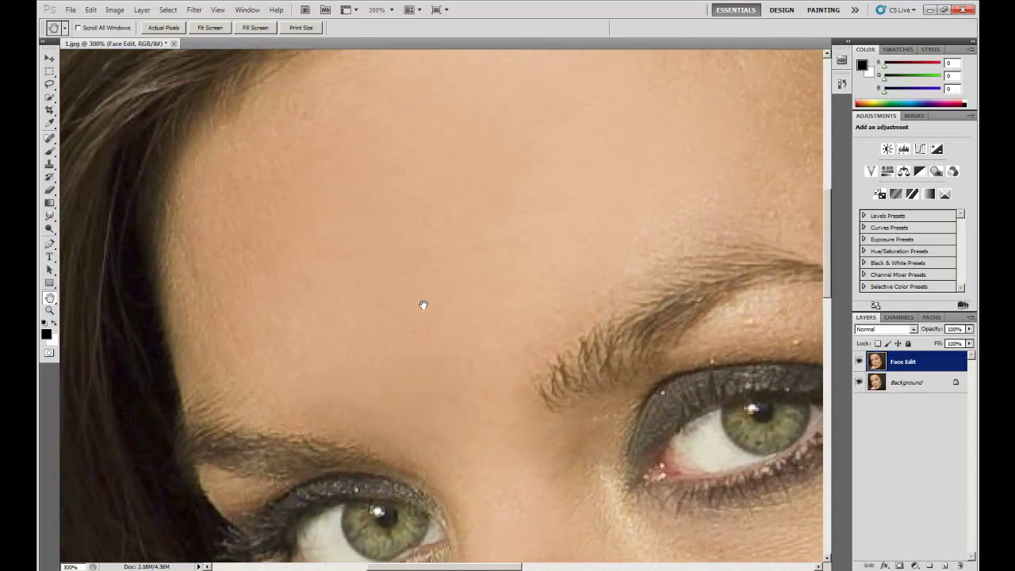
{"action": "left_click", "coordinate": [49, 216]}
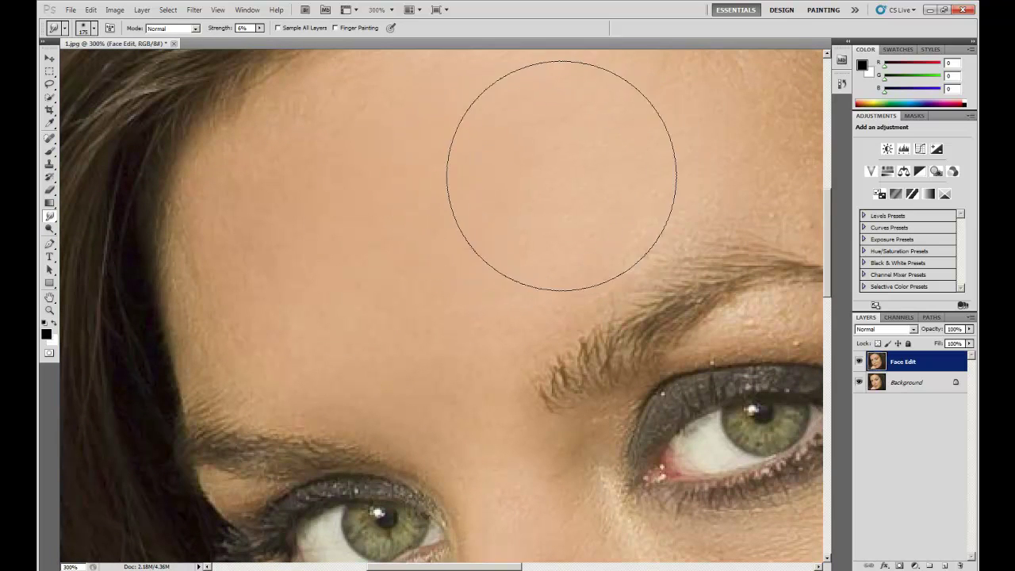
{"action": "key", "text": "space"}
{"action": "left_click_drag", "start_coordinate": [557, 170], "coordinate": [345, 241]}
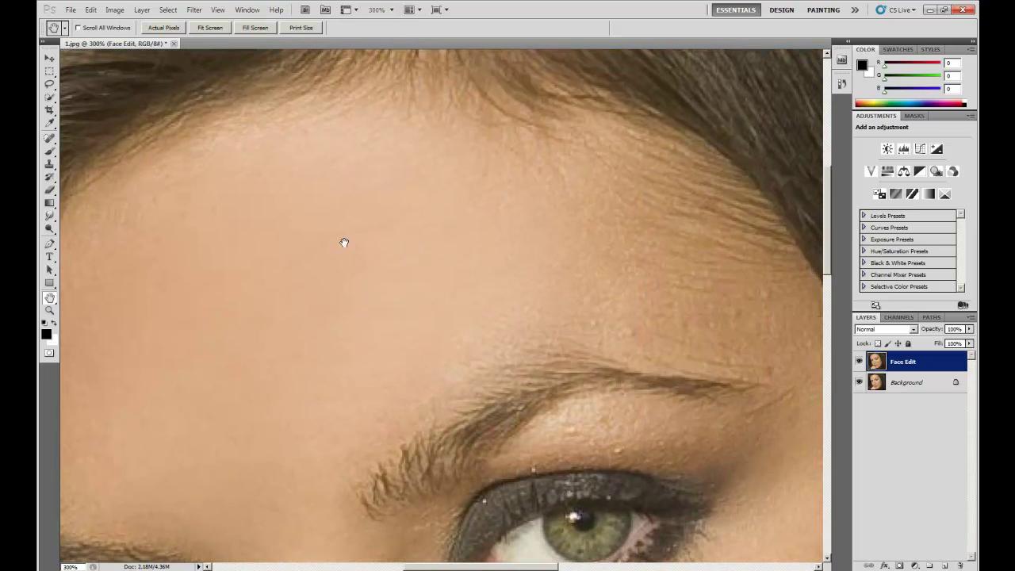
{"action": "left_click", "coordinate": [49, 218]}
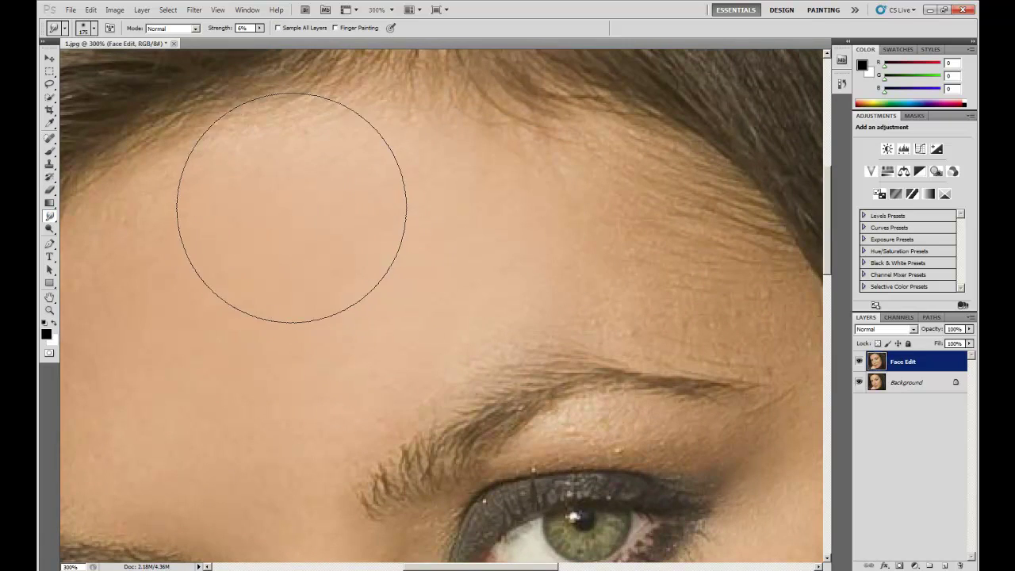
Blend the nose bridge, then reduce the Smudge brush to 60 px and smooth the nose tip and nostril
{"action": "scroll", "coordinate": [297, 234], "scroll_direction": "down", "scroll_amount": 10}
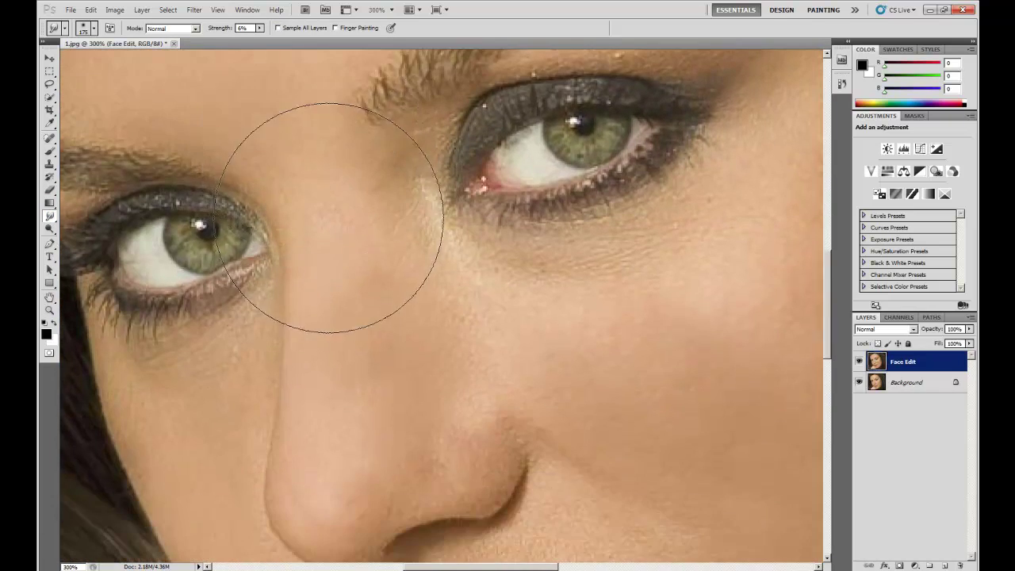
{"action": "scroll", "coordinate": [415, 283], "scroll_direction": "down", "scroll_amount": 6}
{"action": "key", "text": "bracketleft"}
{"action": "key", "text": "bracketleft"}
{"action": "key", "text": "bracketleft"}
{"action": "key", "text": "bracketleft"}
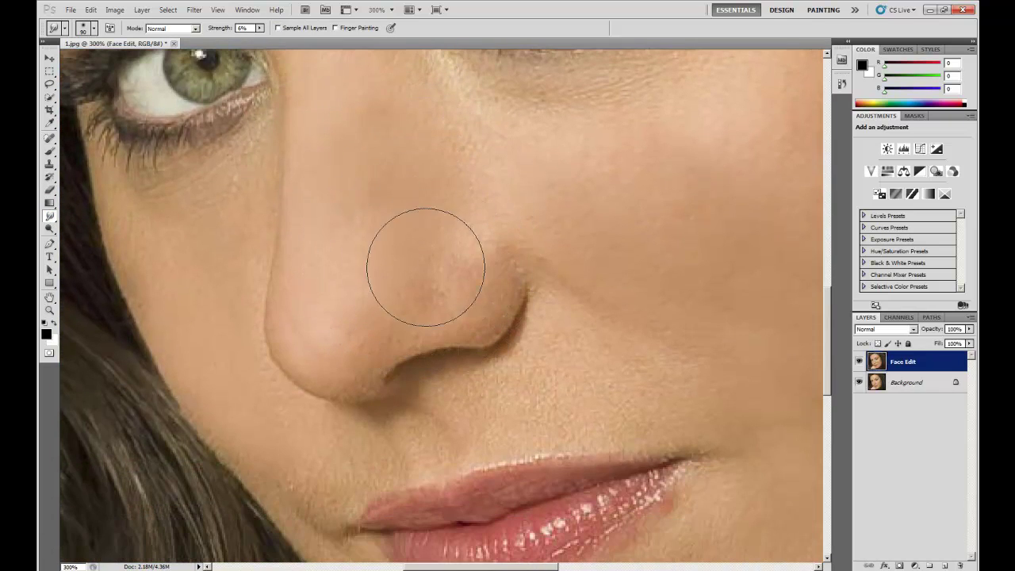
{"action": "key", "text": "bracketleft"}
{"action": "key", "text": "bracketleft"}
{"action": "key", "text": "bracketleft"}
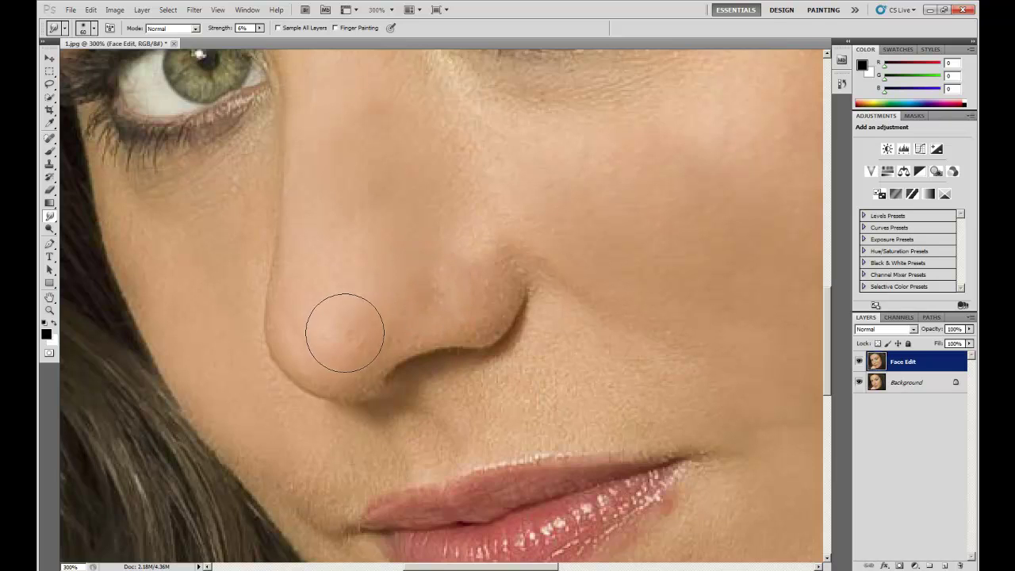
{"action": "mouse_move", "coordinate": [345, 333]}
{"action": "left_mouse_down"}
{"action": "mouse_move", "coordinate": [347, 307]}
{"action": "mouse_move", "coordinate": [324, 340]}
{"action": "left_mouse_up"}
{"action": "mouse_move", "coordinate": [455, 226]}
{"action": "left_mouse_down"}
{"action": "mouse_move", "coordinate": [449, 139]}
{"action": "mouse_move", "coordinate": [410, 161]}
{"action": "mouse_move", "coordinate": [369, 226]}
{"action": "mouse_move", "coordinate": [368, 204]}
{"action": "mouse_move", "coordinate": [484, 306]}
{"action": "left_mouse_up"}
Smudge the skin above the upper lip and, with the brush enlarged to 125 px, the cheek fold beside the nostril
{"action": "mouse_move", "coordinate": [552, 373]}
{"action": "left_mouse_down"}
{"action": "mouse_move", "coordinate": [578, 362]}
{"action": "mouse_move", "coordinate": [607, 392]}
{"action": "mouse_move", "coordinate": [607, 346]}
{"action": "mouse_move", "coordinate": [666, 354]}
{"action": "left_mouse_up"}
{"action": "key", "text": "bracketright"}
{"action": "key", "text": "bracketright"}
{"action": "key", "text": "bracketright"}
{"action": "key", "text": "bracketright"}
{"action": "key", "text": "bracketright"}
{"action": "left_click_drag", "start_coordinate": [603, 309], "coordinate": [533, 251]}
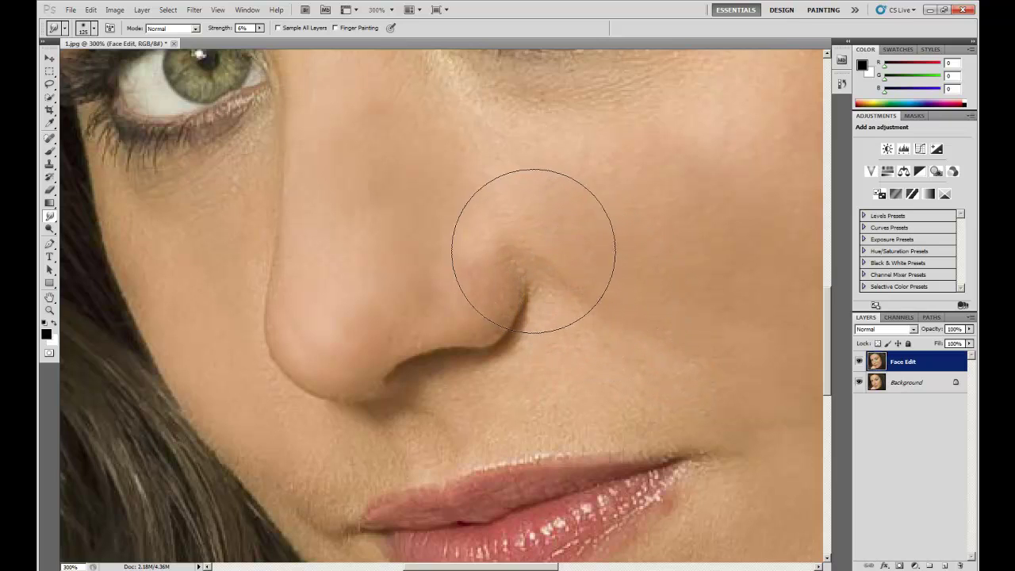
Smooth the narrow cheek between the nose and the hair using Smudge brush sizes of 50, 70 and 25 px
{"action": "key", "text": "bracketleft"}
{"action": "key", "text": "bracketleft"}
{"action": "key", "text": "bracketleft"}
{"action": "key", "text": "bracketleft"}
{"action": "key", "text": "bracketleft"}
{"action": "key", "text": "bracketleft"}
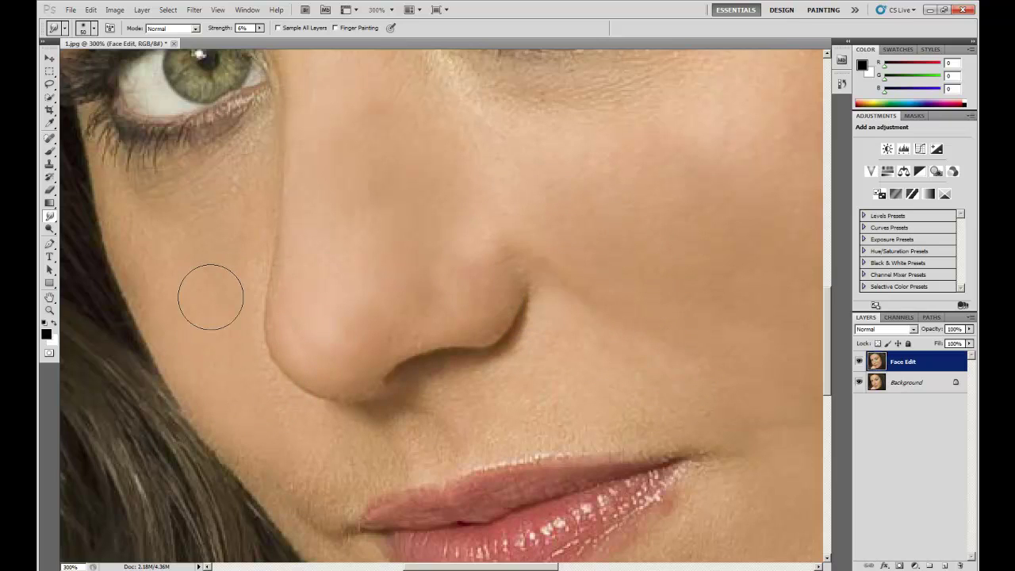
{"action": "key", "text": "bracketright"}
{"action": "key", "text": "bracketright"}
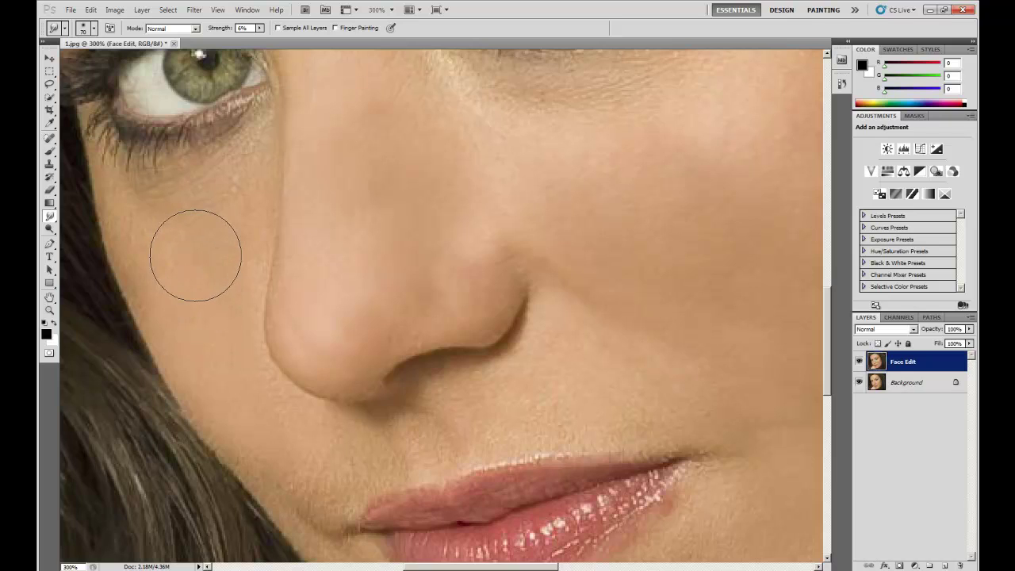
{"action": "key", "text": "bracketleft"}
{"action": "key", "text": "bracketleft"}
{"action": "key", "text": "bracketleft"}
{"action": "scroll", "coordinate": [288, 316], "scroll_direction": "down", "scroll_amount": 3}
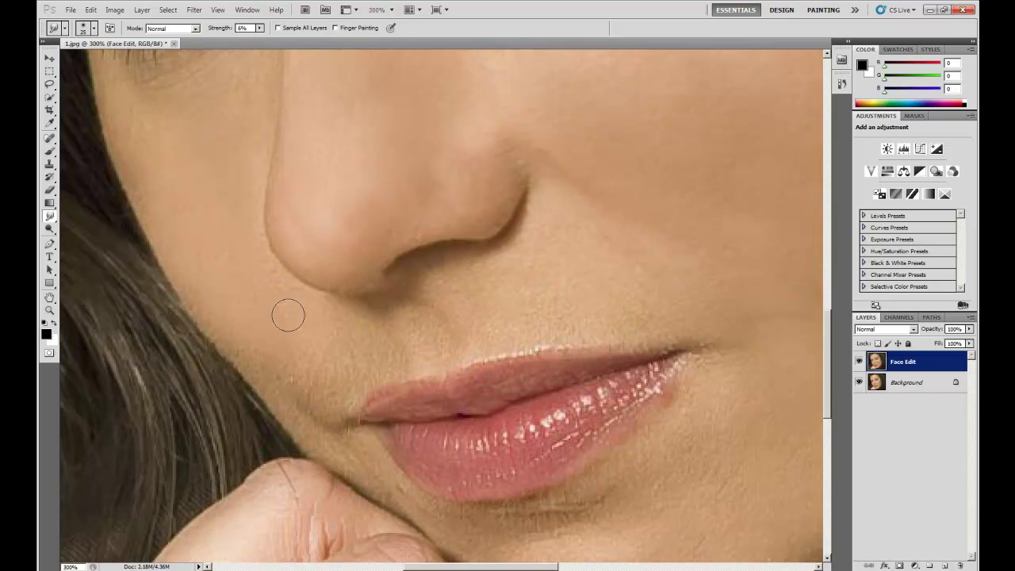
Enlarge the Smudge brush to 70 px and smooth the skin around the mouth and down over the chin
{"action": "key", "text": "bracketright"}
{"action": "key", "text": "bracketright"}
{"action": "key", "text": "bracketright"}
{"action": "key", "text": "bracketright"}
{"action": "scroll", "coordinate": [636, 316], "scroll_direction": "down", "scroll_amount": 4}
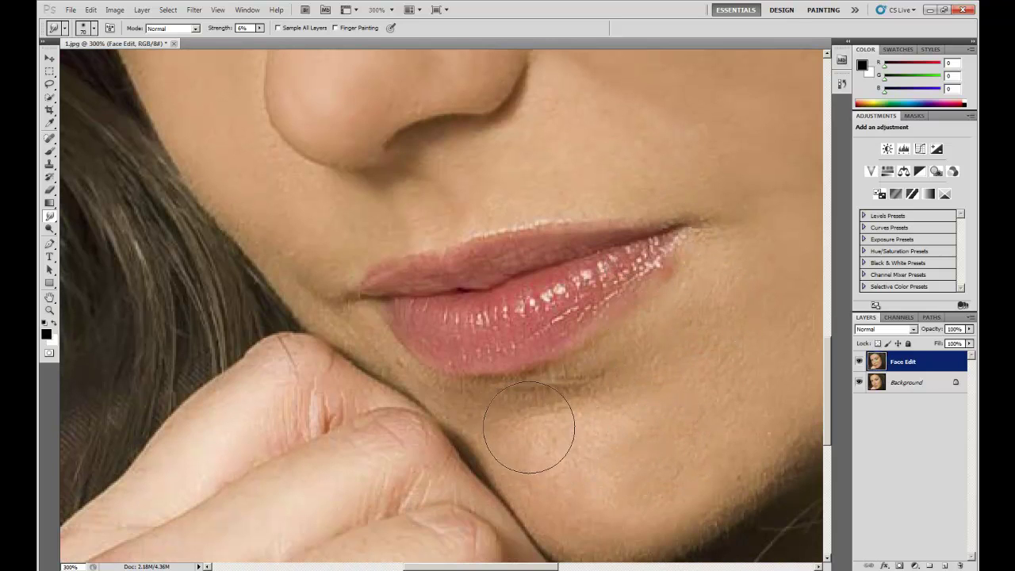
{"action": "scroll", "coordinate": [547, 433], "scroll_direction": "down", "scroll_amount": 3}
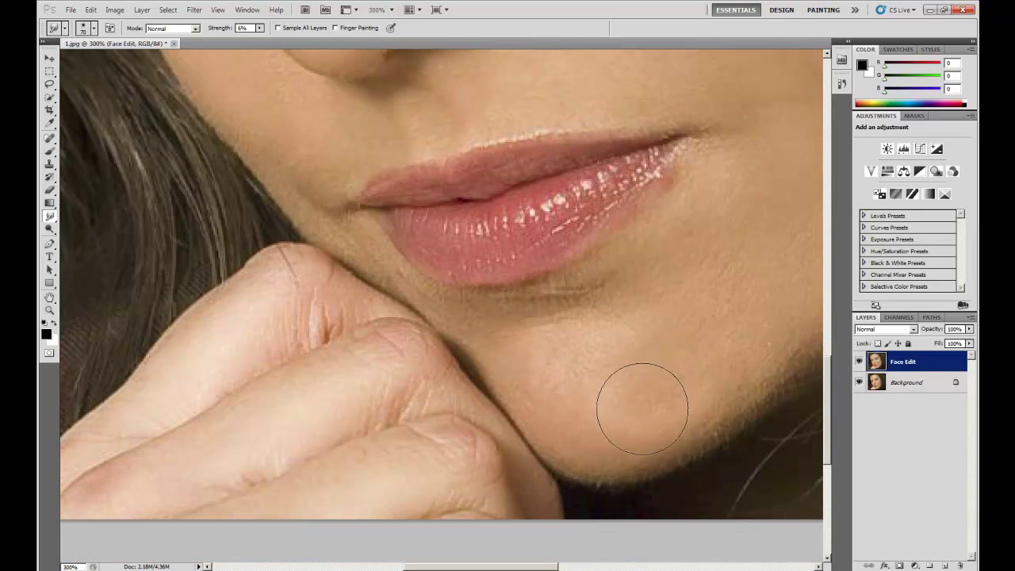
{"action": "key", "text": "z"}
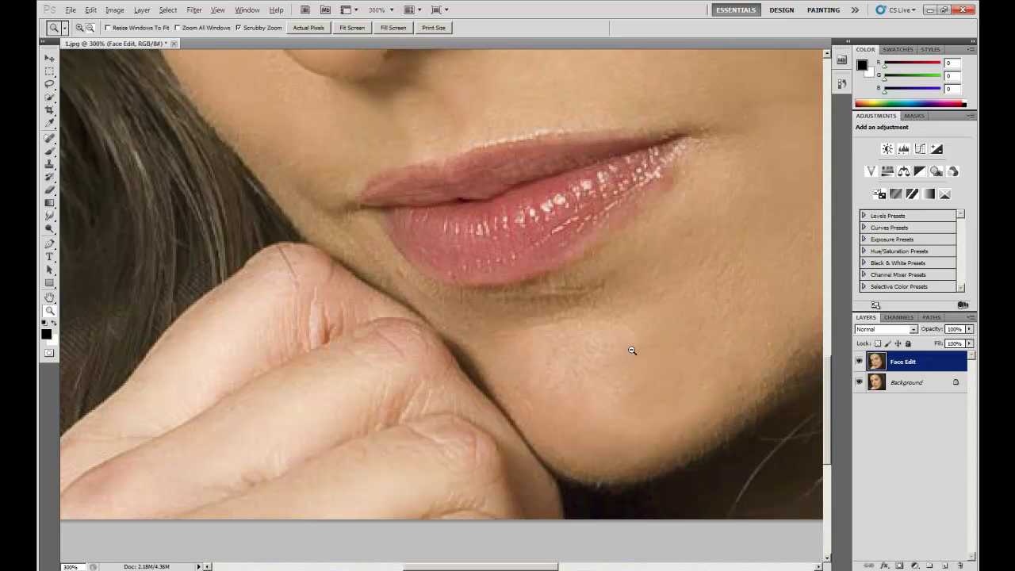
{"action": "left_click", "coordinate": [627, 349], "text": "alt"}
{"action": "left_click", "coordinate": [624, 346], "text": "alt"}
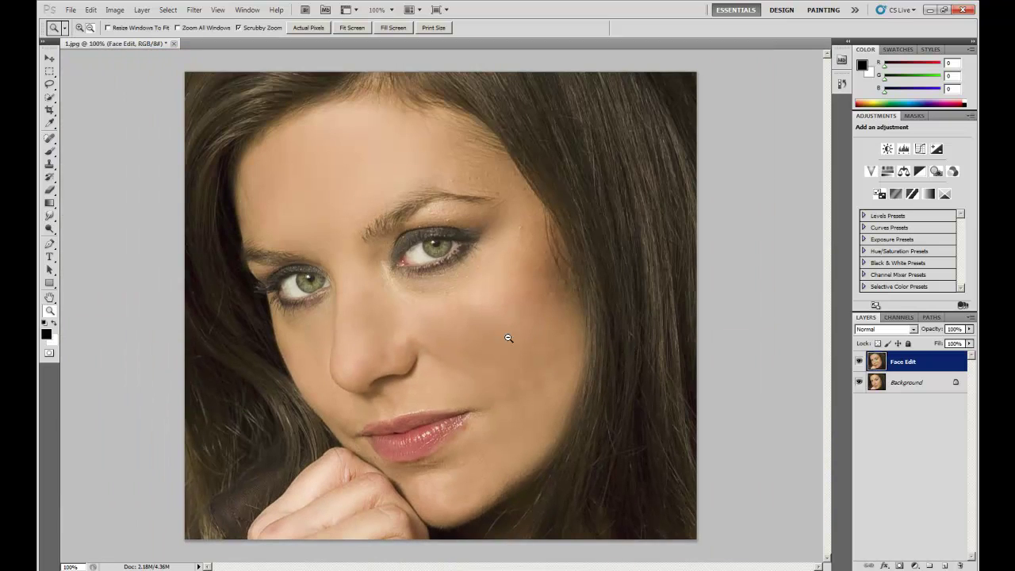
{"action": "left_click", "coordinate": [559, 378]}
{"action": "left_click", "coordinate": [559, 378], "text": "alt"}
{"action": "key", "text": "h"}
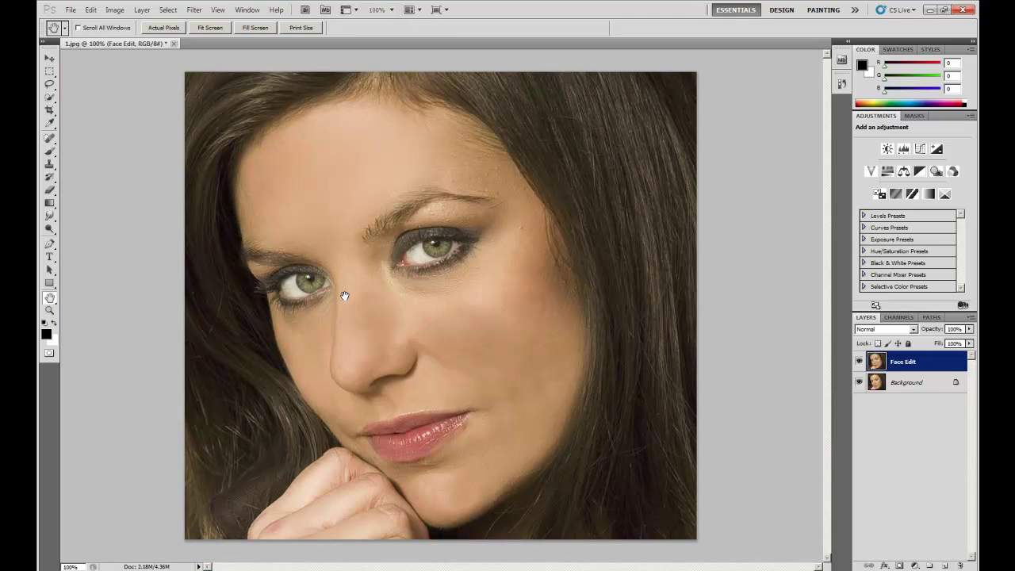
Cover the small bump beside the outer corner of the eye near the temple using the Clone Stamp at 16% opacity
{"action": "key", "text": "z"}
{"action": "left_click", "coordinate": [547, 210]}
{"action": "left_click", "coordinate": [555, 204]}
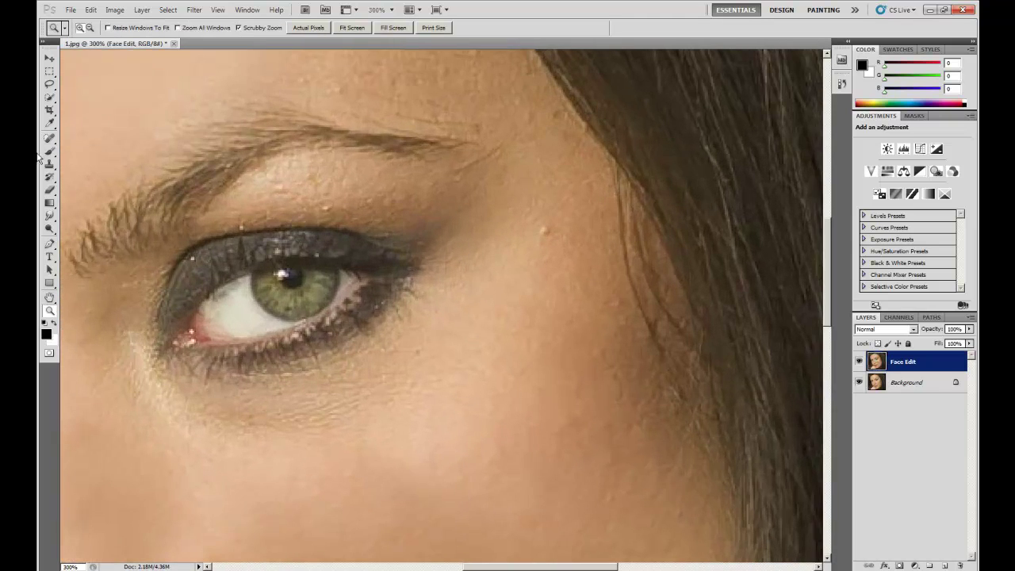
{"action": "left_click", "coordinate": [49, 164]}
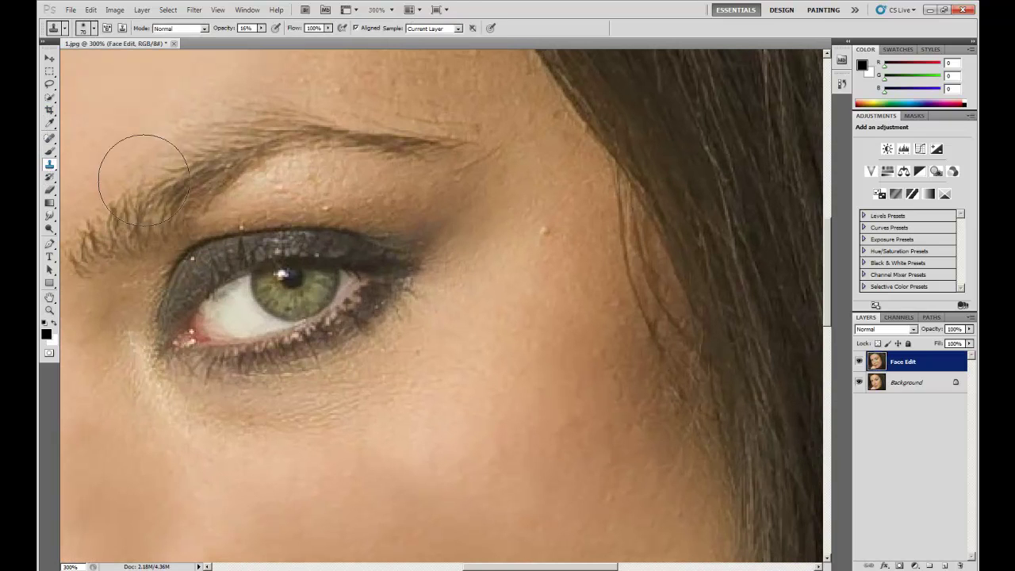
{"action": "left_click", "coordinate": [555, 294], "text": "alt"}
{"action": "left_click", "coordinate": [547, 232]}
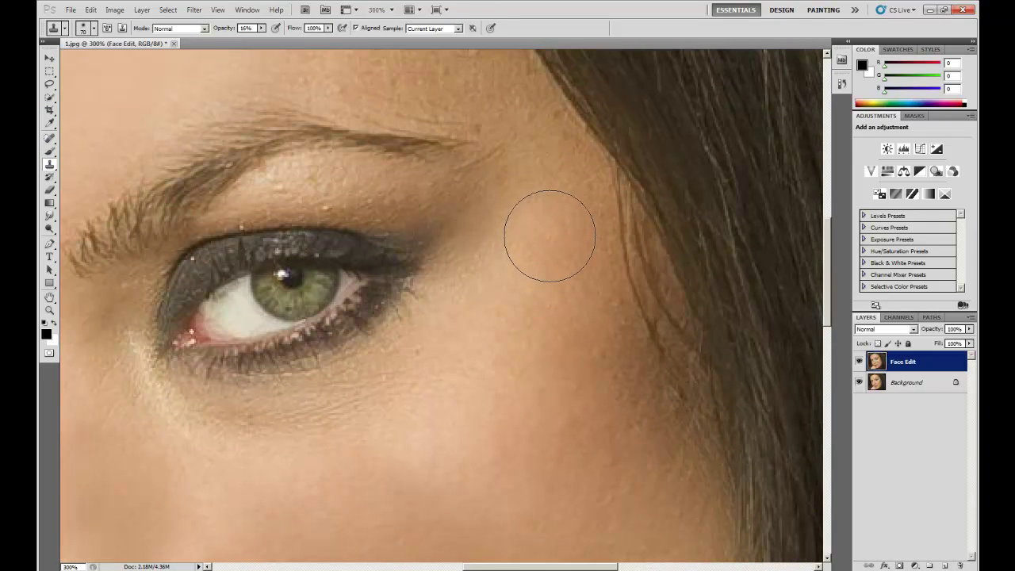
{"action": "left_click", "coordinate": [551, 234]}
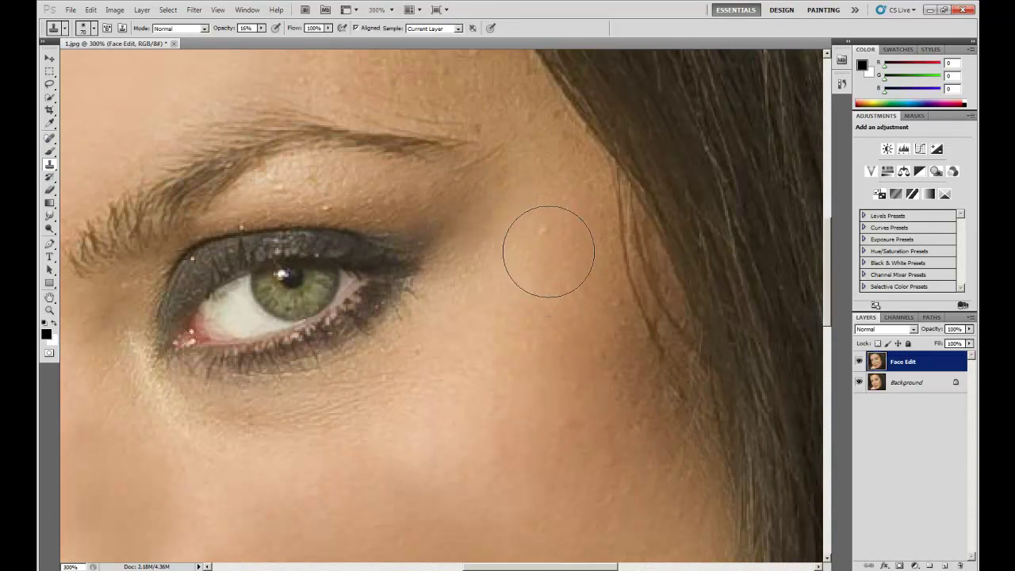
Even out the temple and upper cheek skin with the Clone Stamp, using brush sizes of 100 and 50 px
{"action": "key", "text": "bracketright"}
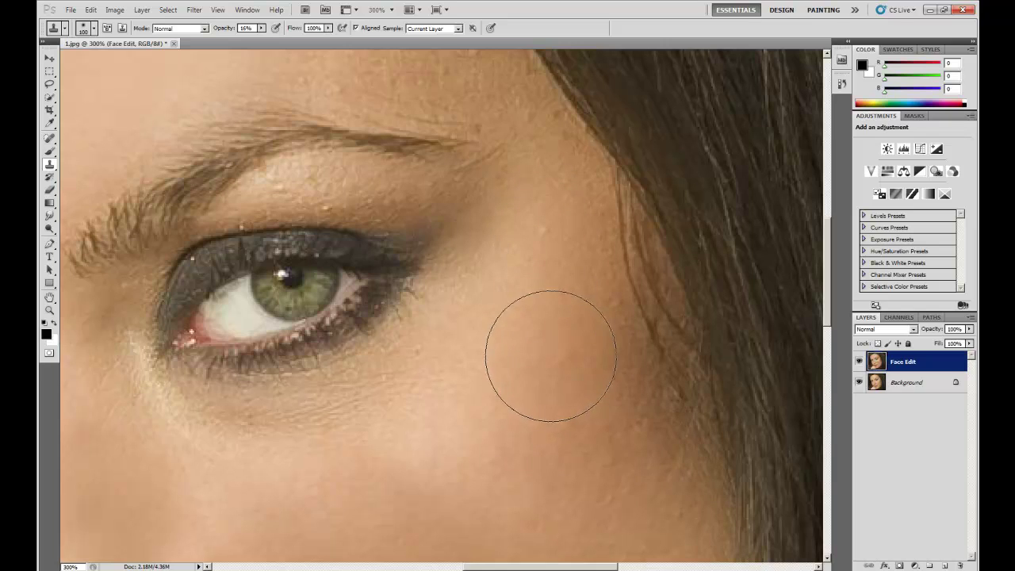
{"action": "key", "text": "bracketleft"}
{"action": "key", "text": "bracketleft"}
{"action": "key", "text": "bracketleft"}
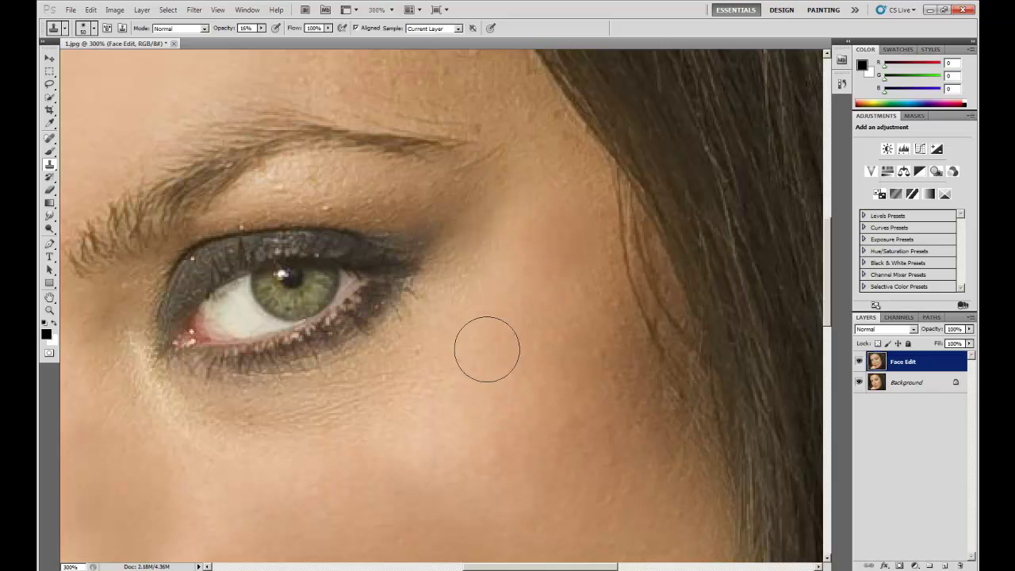
Clone smooth cheek skin over the fine lines beneath the same eye, out to its outer corner, with a 50 to 60 px brush
{"action": "key", "text": "z"}
{"action": "left_click", "coordinate": [489, 373], "text": "alt"}
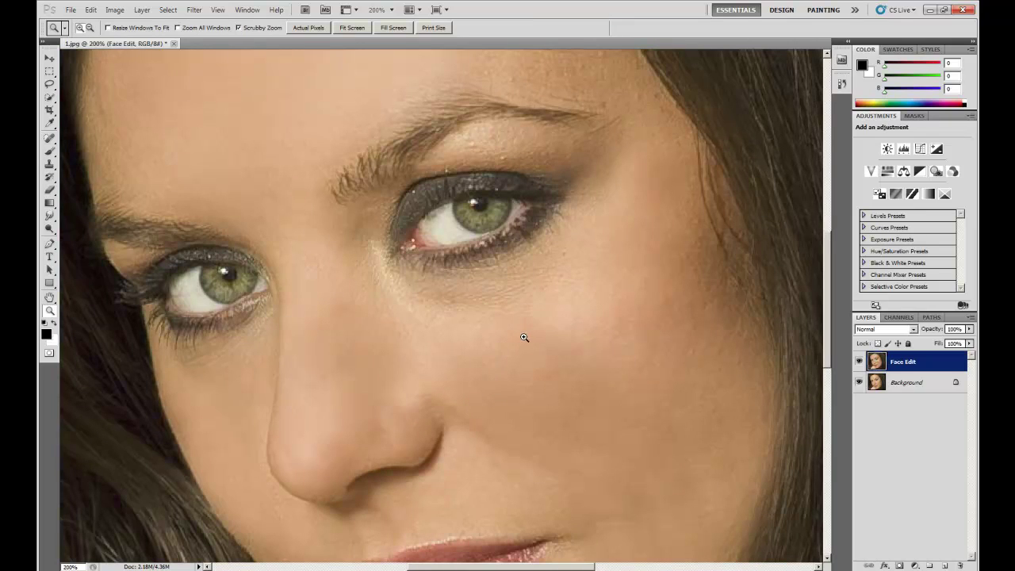
{"action": "left_click", "coordinate": [48, 165]}
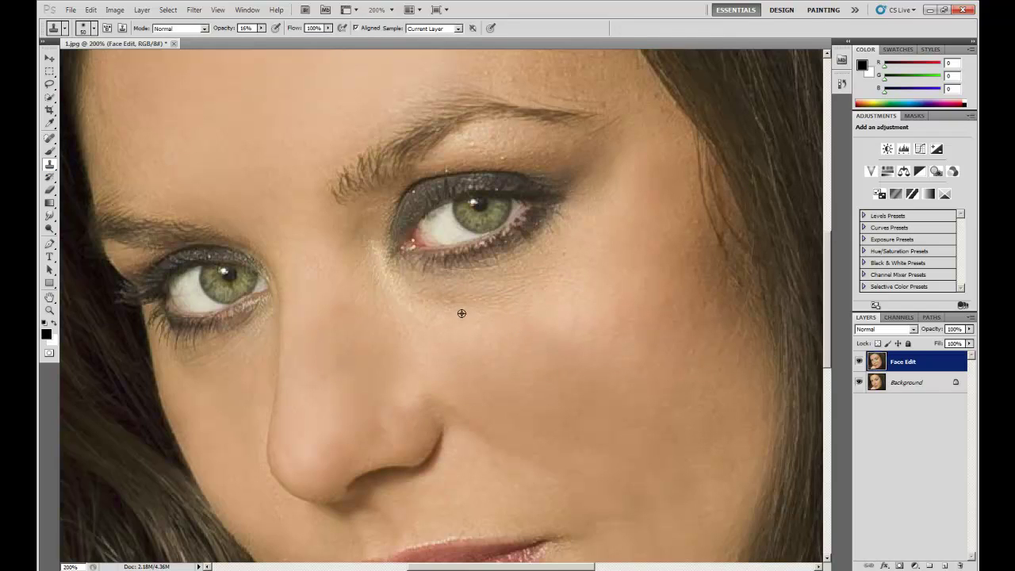
{"action": "key", "text": "bracketright"}
{"action": "key", "text": "bracketright"}
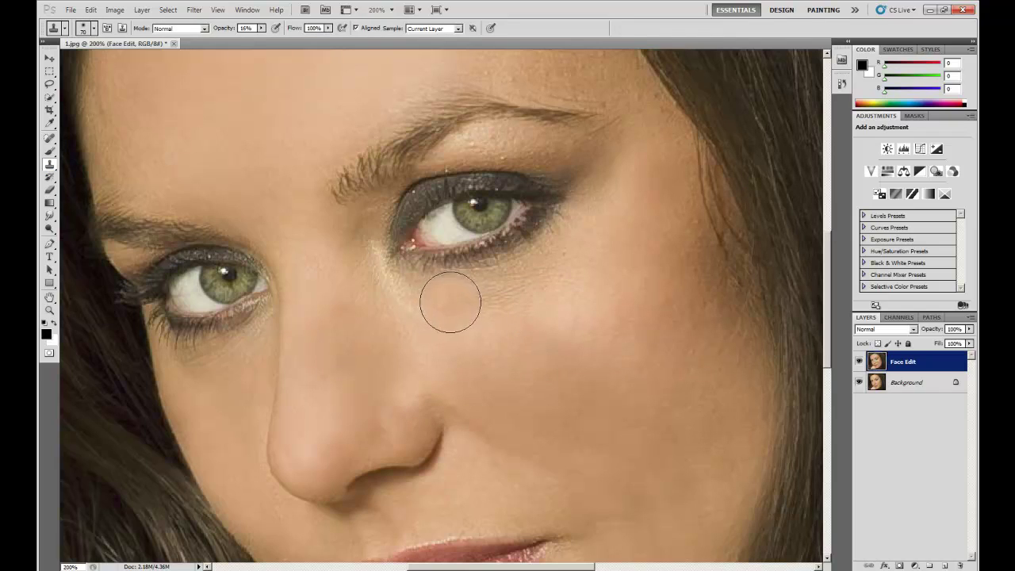
{"action": "key", "text": "bracketleft"}
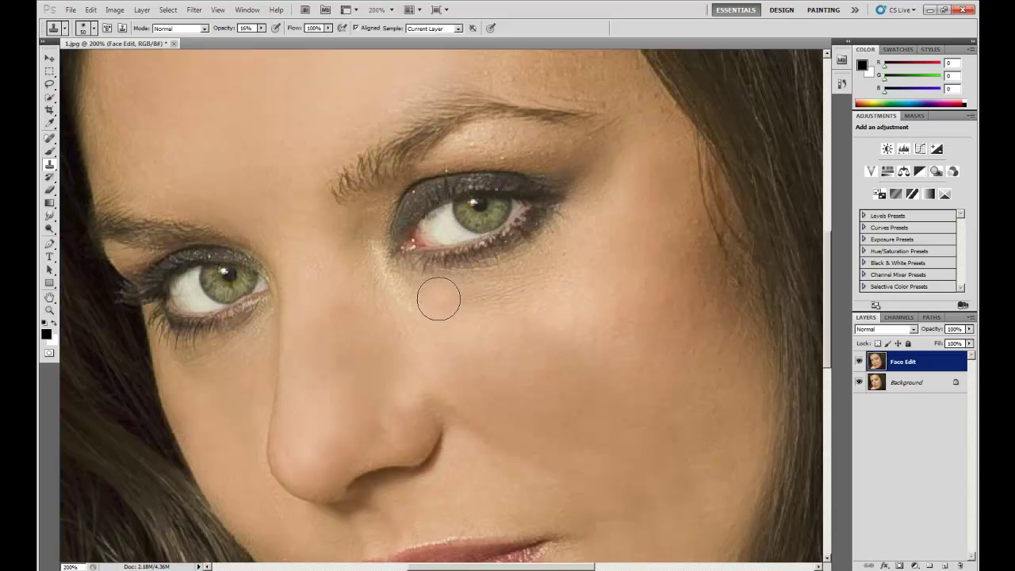
{"action": "mouse_move", "coordinate": [443, 304]}
{"action": "left_mouse_down"}
{"action": "mouse_move", "coordinate": [543, 286]}
{"action": "mouse_move", "coordinate": [427, 309]}
{"action": "mouse_move", "coordinate": [514, 298]}
{"action": "left_mouse_up"}
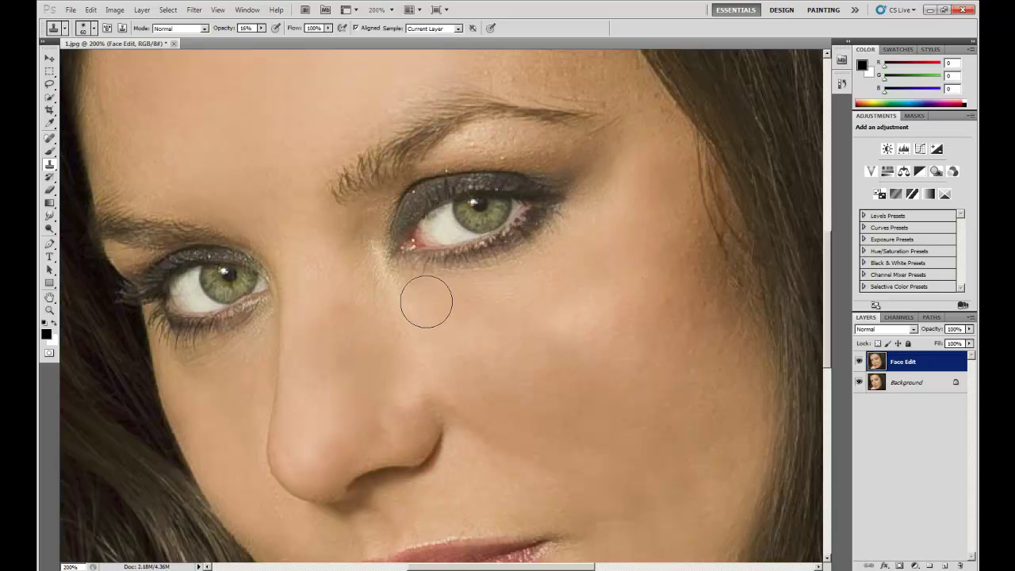
{"action": "mouse_move", "coordinate": [537, 282]}
{"action": "left_mouse_down"}
{"action": "mouse_move", "coordinate": [537, 270]}
{"action": "mouse_move", "coordinate": [446, 291]}
{"action": "left_mouse_up"}
{"action": "mouse_move", "coordinate": [576, 246]}
{"action": "left_mouse_down"}
{"action": "mouse_move", "coordinate": [569, 276]}
{"action": "mouse_move", "coordinate": [416, 320]}
{"action": "mouse_move", "coordinate": [527, 309]}
{"action": "mouse_move", "coordinate": [582, 279]}
{"action": "mouse_move", "coordinate": [534, 288]}
{"action": "left_mouse_up"}
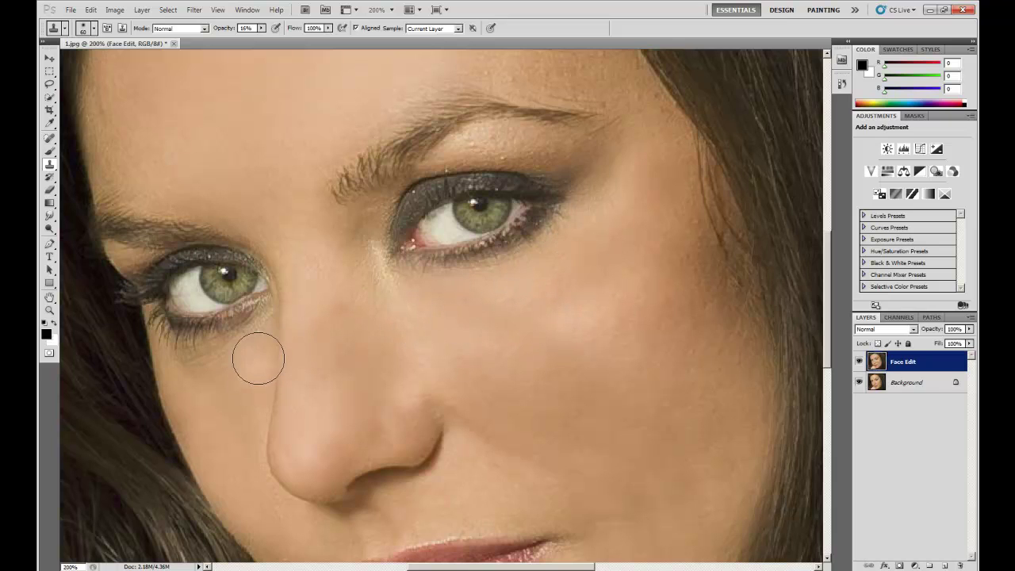
Clone over the creases below the other eye, reducing the Clone Stamp brush from 50 to 30 px
{"action": "key", "text": "space"}
{"action": "left_click_drag", "start_coordinate": [243, 370], "coordinate": [409, 287]}
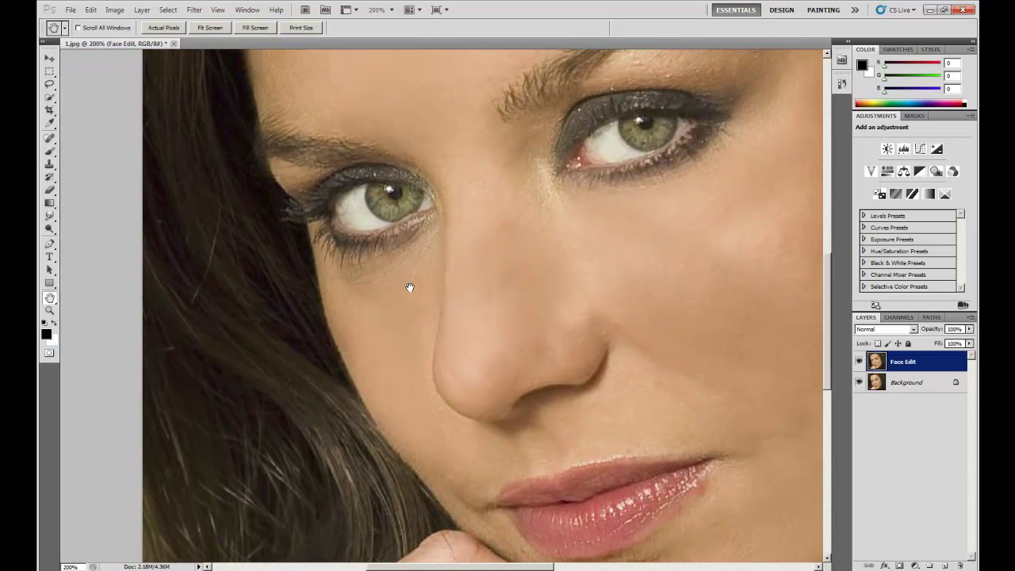
{"action": "key", "text": "z"}
{"action": "left_click", "coordinate": [419, 254]}
{"action": "left_click", "coordinate": [426, 234]}
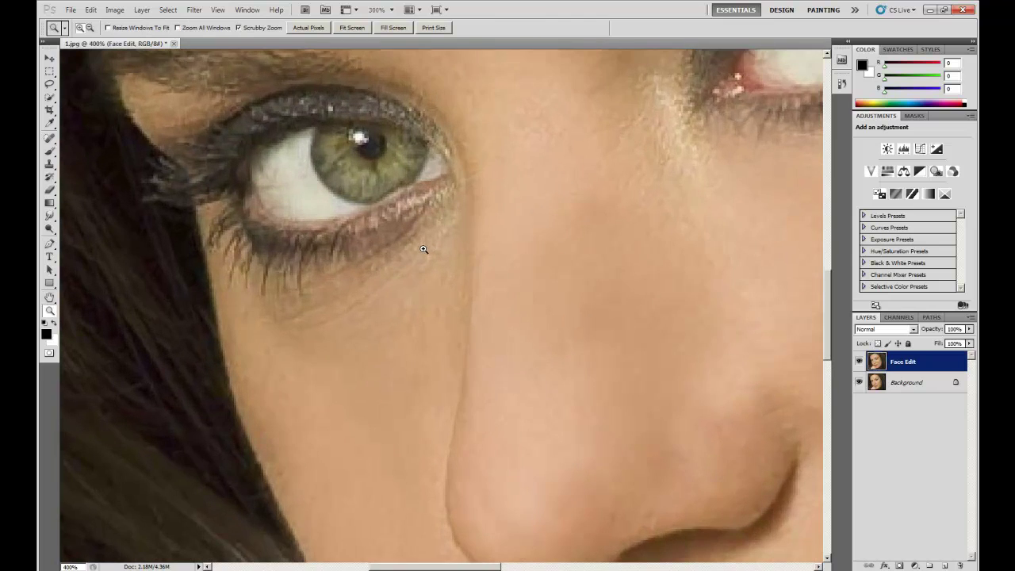
{"action": "scroll", "coordinate": [407, 294], "scroll_direction": "down", "scroll_amount": 2}
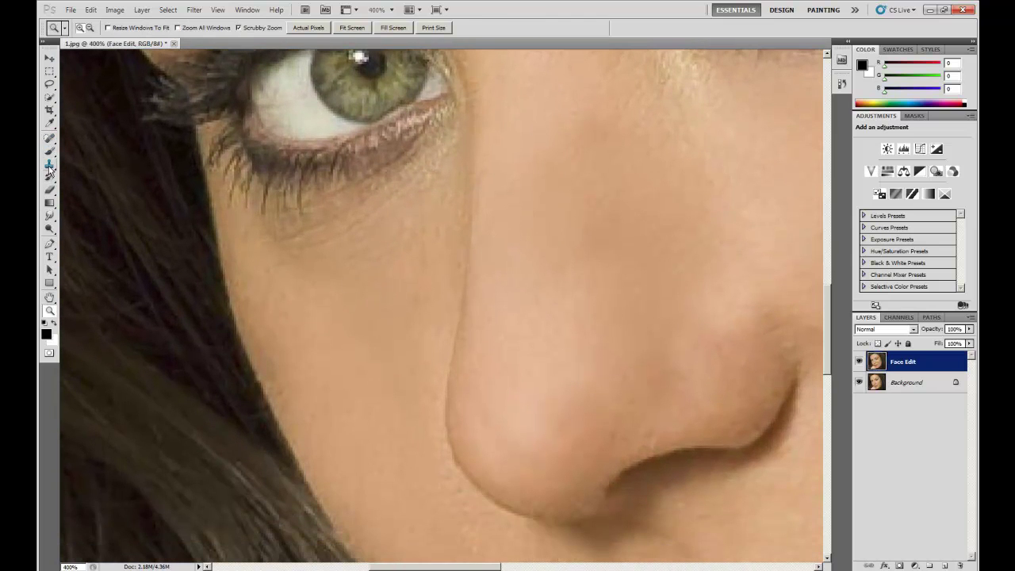
{"action": "left_click", "coordinate": [49, 166]}
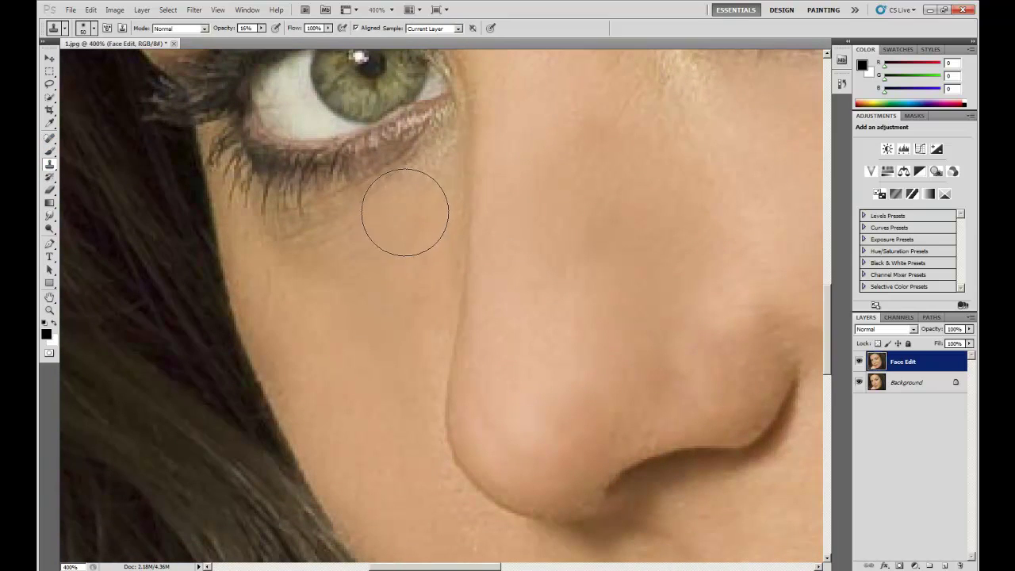
{"action": "key", "text": "bracketleft"}
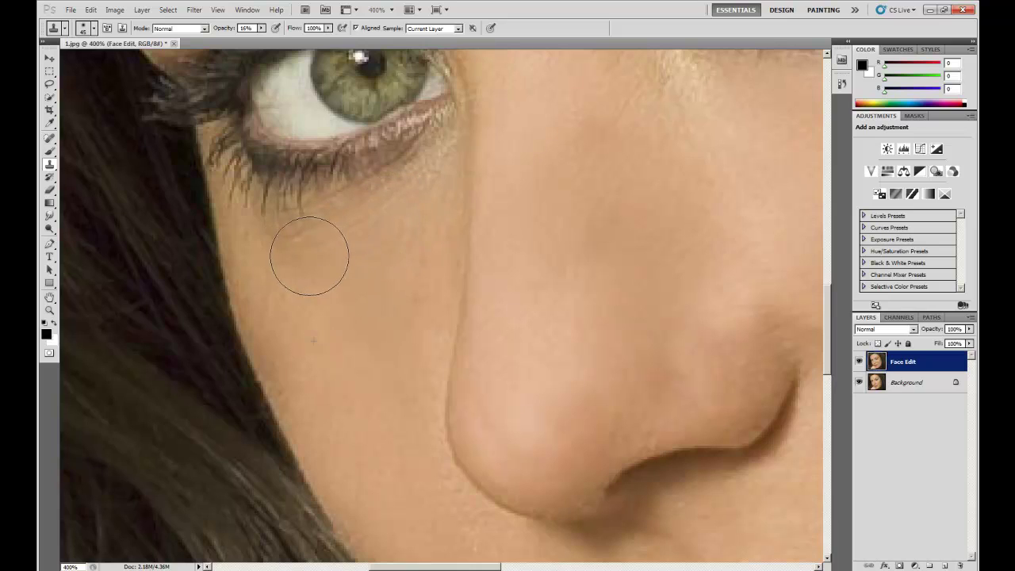
{"action": "key", "text": "bracketleft"}
{"action": "key", "text": "bracketleft"}
{"action": "key", "text": "bracketleft"}
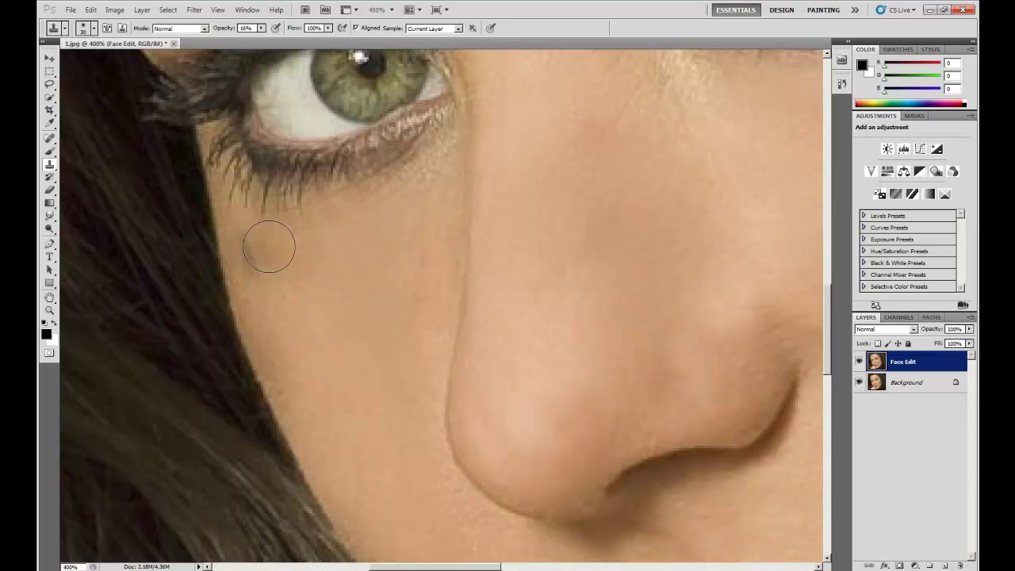
Refine the skin under the lower lashes up to the inner eye corner, then clone the cheek below with a 25 px brush
{"action": "mouse_move", "coordinate": [269, 246]}
{"action": "left_mouse_down"}
{"action": "mouse_move", "coordinate": [346, 230]}
{"action": "mouse_move", "coordinate": [339, 224]}
{"action": "mouse_move", "coordinate": [409, 180]}
{"action": "mouse_move", "coordinate": [372, 218]}
{"action": "mouse_move", "coordinate": [444, 139]}
{"action": "mouse_move", "coordinate": [337, 245]}
{"action": "mouse_move", "coordinate": [416, 163]}
{"action": "mouse_move", "coordinate": [265, 209]}
{"action": "mouse_move", "coordinate": [360, 231]}
{"action": "left_mouse_up"}
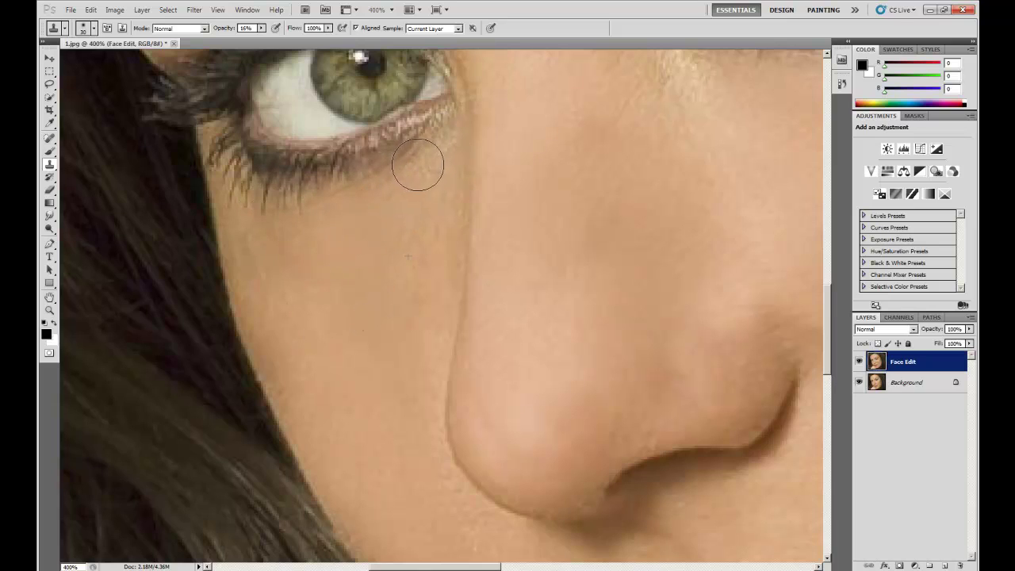
{"action": "left_click_drag", "start_coordinate": [418, 165], "coordinate": [442, 139]}
{"action": "mouse_move", "coordinate": [302, 260]}
{"action": "left_mouse_down"}
{"action": "mouse_move", "coordinate": [260, 269]}
{"action": "mouse_move", "coordinate": [259, 243]}
{"action": "mouse_move", "coordinate": [276, 287]}
{"action": "mouse_move", "coordinate": [259, 243]}
{"action": "left_mouse_up"}
{"action": "left_click", "coordinate": [357, 316], "text": "alt"}
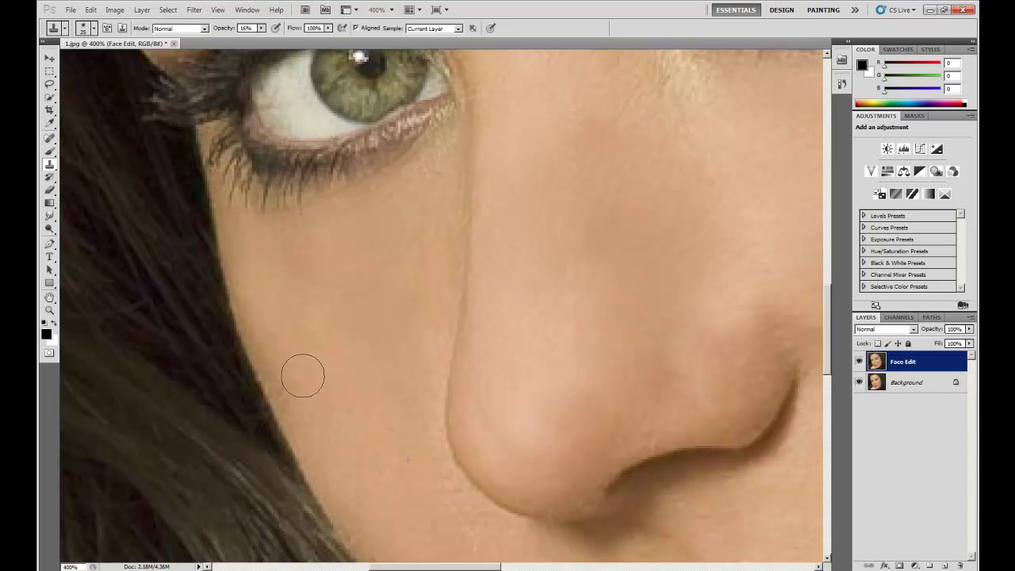
{"action": "left_click", "coordinate": [349, 336]}
Duplicate the Face Edit layer and name the copy Blur
{"action": "key", "text": "z"}
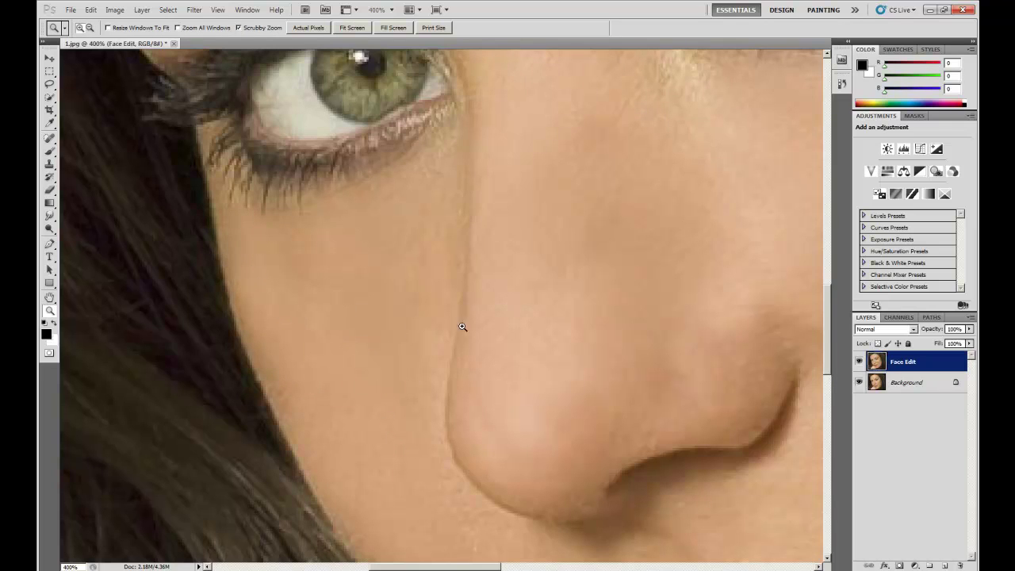
{"action": "left_click", "coordinate": [559, 313], "text": "alt"}
{"action": "left_click", "coordinate": [585, 294], "text": "alt"}
{"action": "left_click", "coordinate": [587, 289], "text": "alt"}
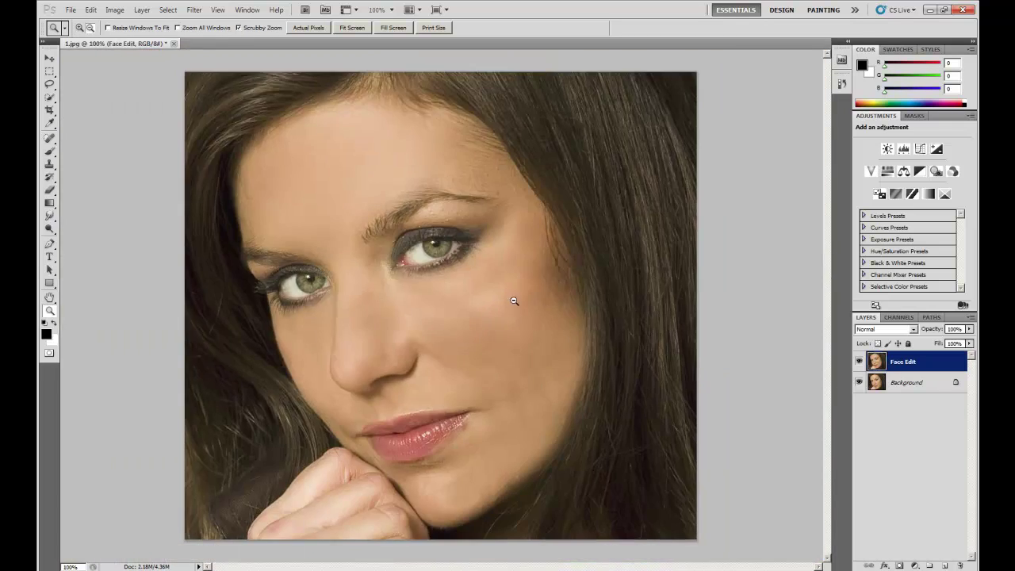
{"action": "left_click", "coordinate": [425, 303], "text": "alt"}
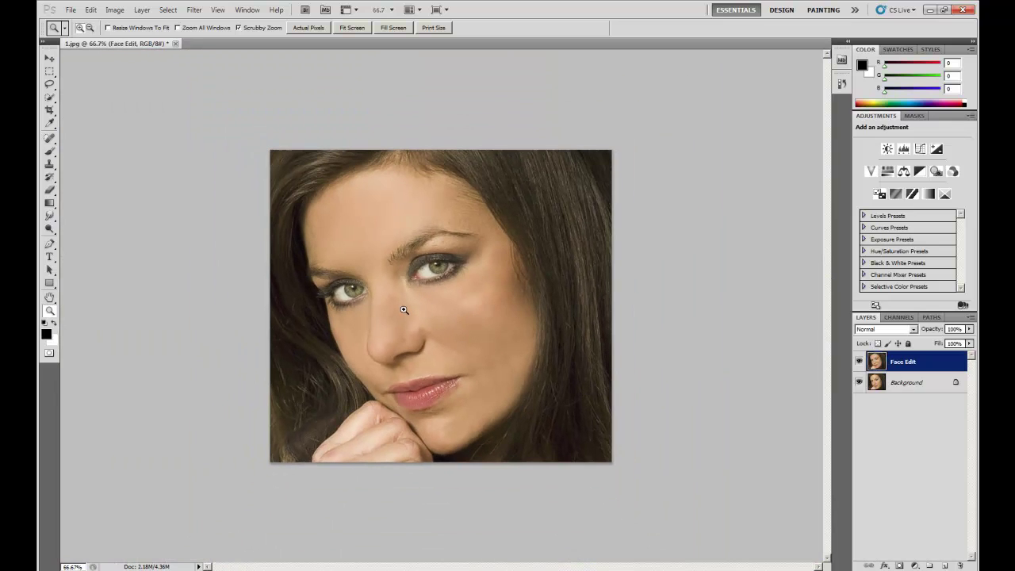
{"action": "right_click", "coordinate": [916, 369]}
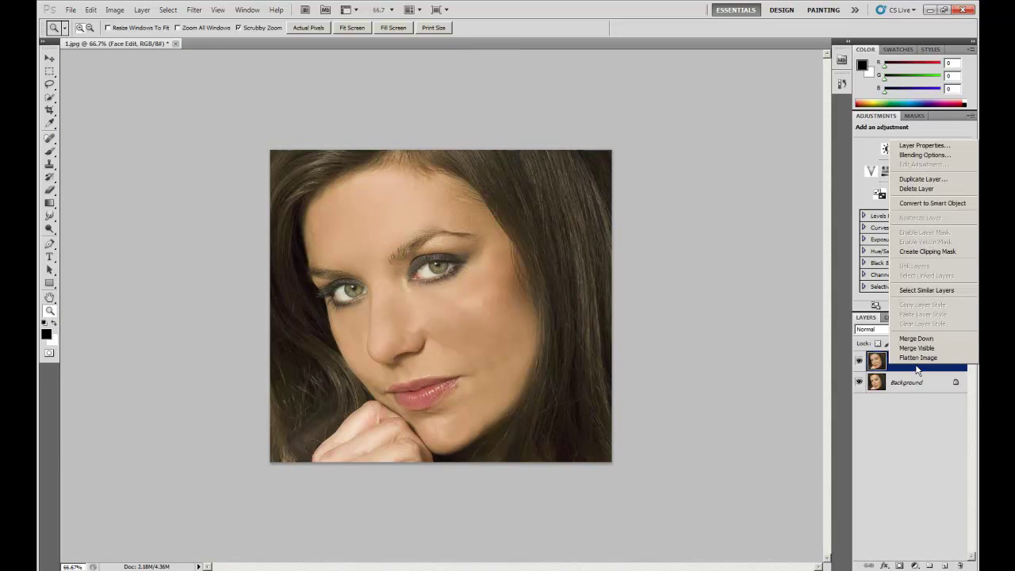
{"action": "left_click", "coordinate": [916, 178]}
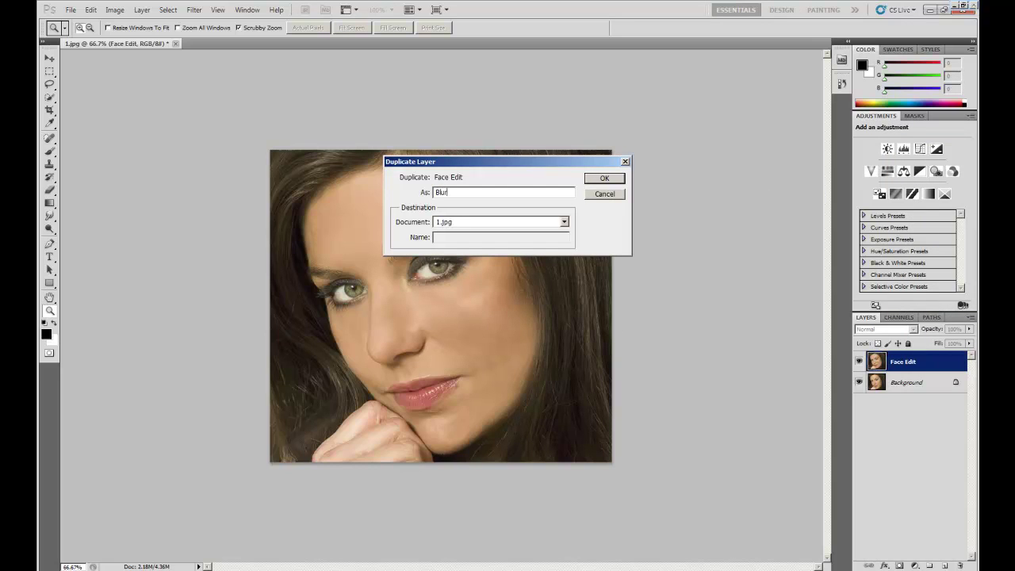
{"action": "key", "text": "Return"}
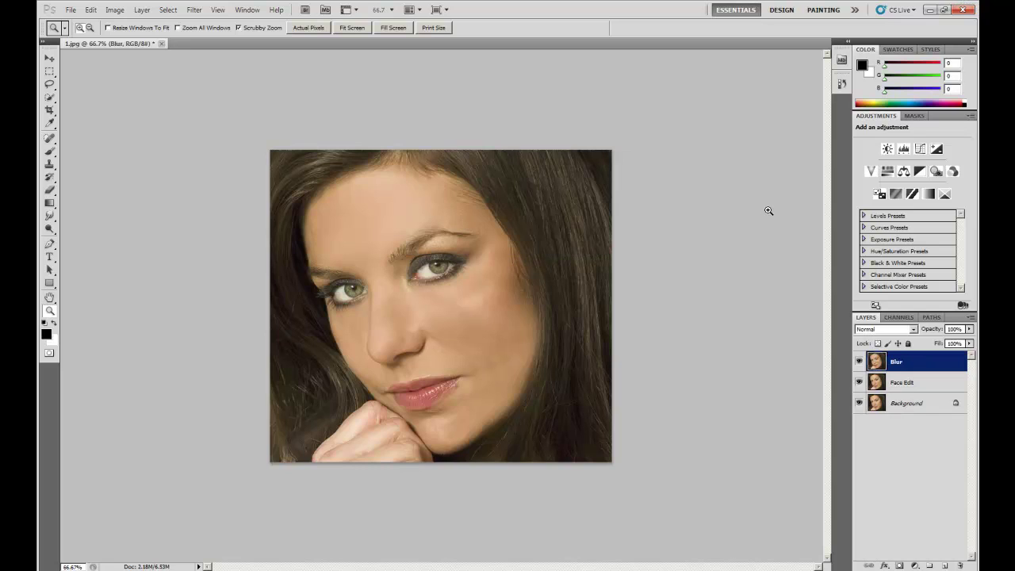
Apply a Gaussian Blur with a 10-pixel radius to the Blur layer and set its blend mode to Soft Light
{"action": "left_click", "coordinate": [194, 11]}
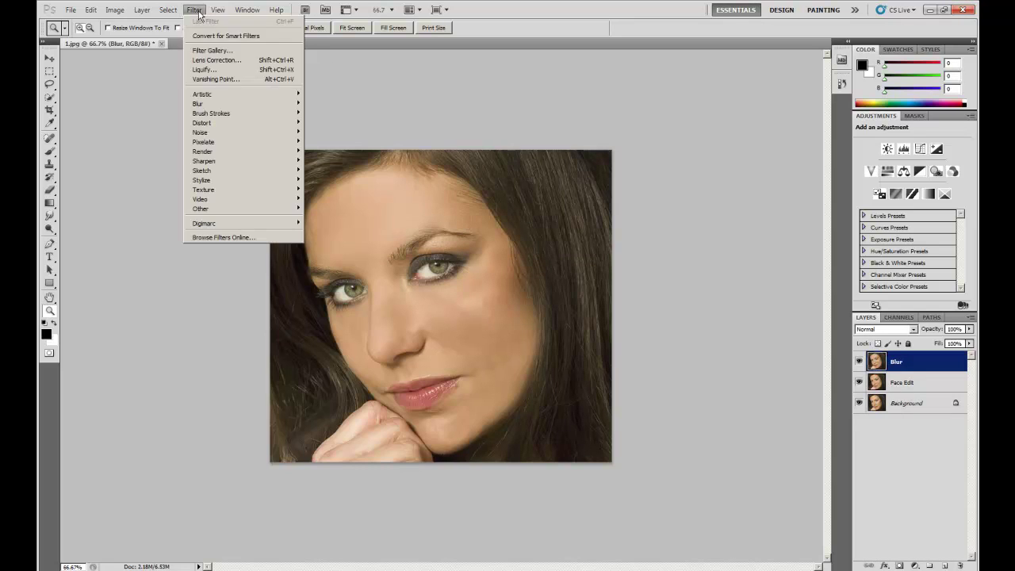
{"action": "mouse_move", "coordinate": [219, 110]}
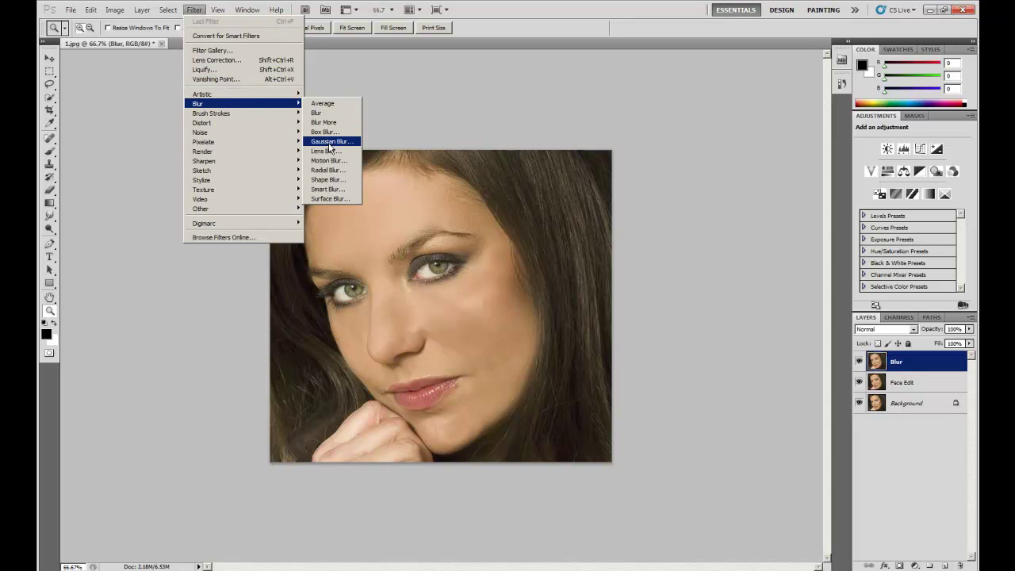
{"action": "left_click", "coordinate": [327, 144]}
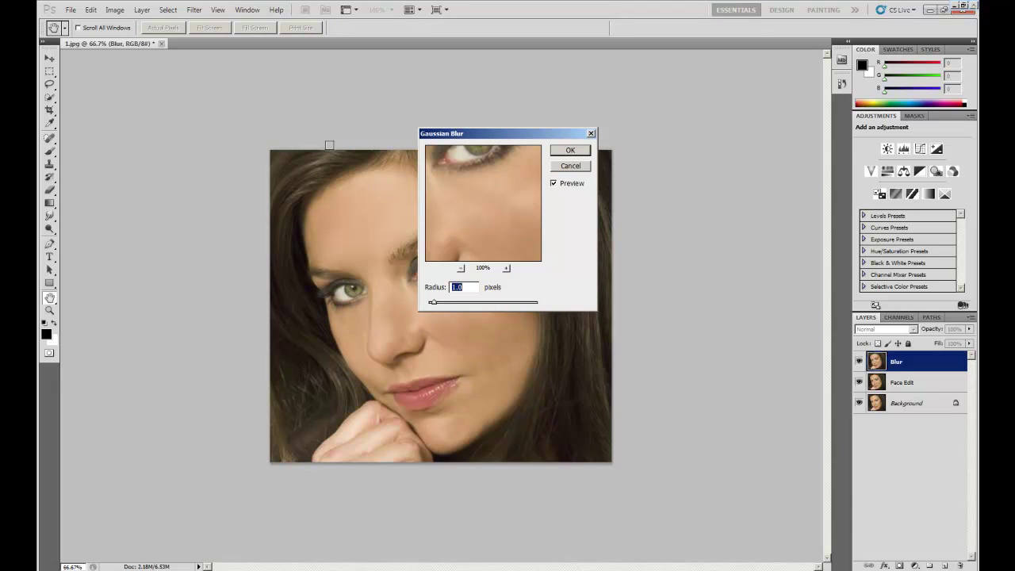
{"action": "left_click_drag", "start_coordinate": [452, 134], "coordinate": [612, 205]}
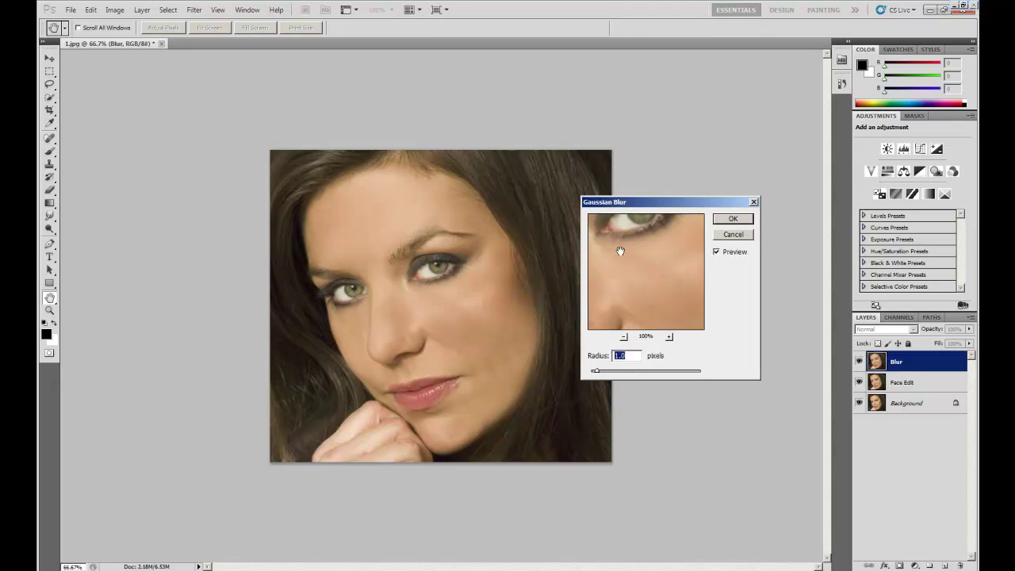
{"action": "left_click_drag", "start_coordinate": [604, 378], "coordinate": [637, 374]}
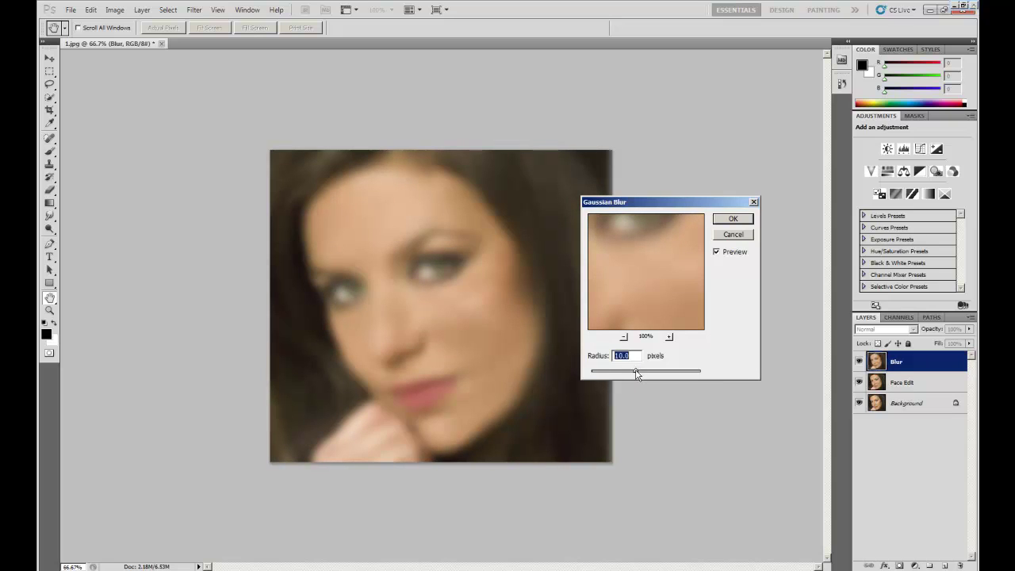
{"action": "left_click", "coordinate": [733, 219]}
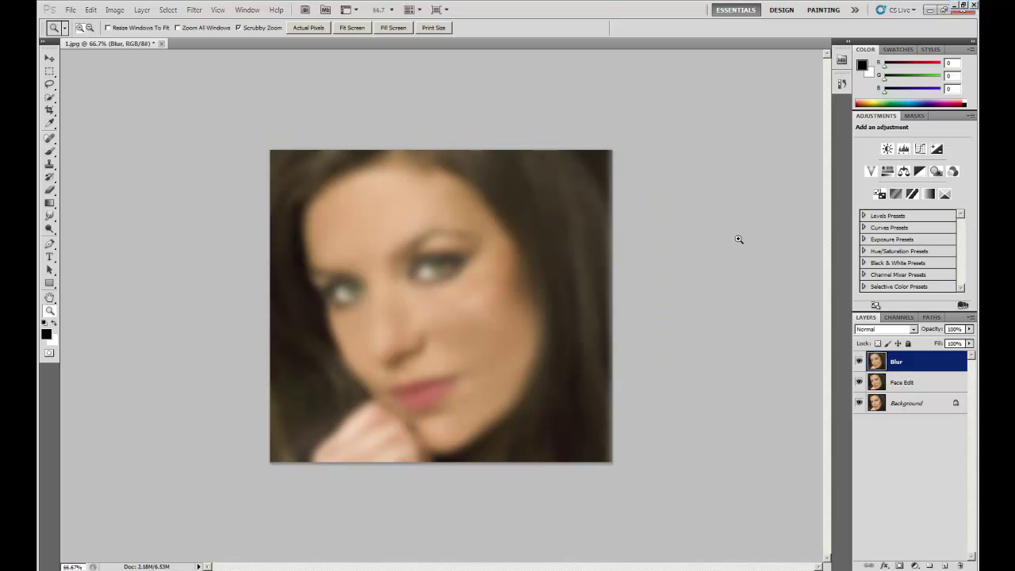
{"action": "left_click", "coordinate": [913, 330]}
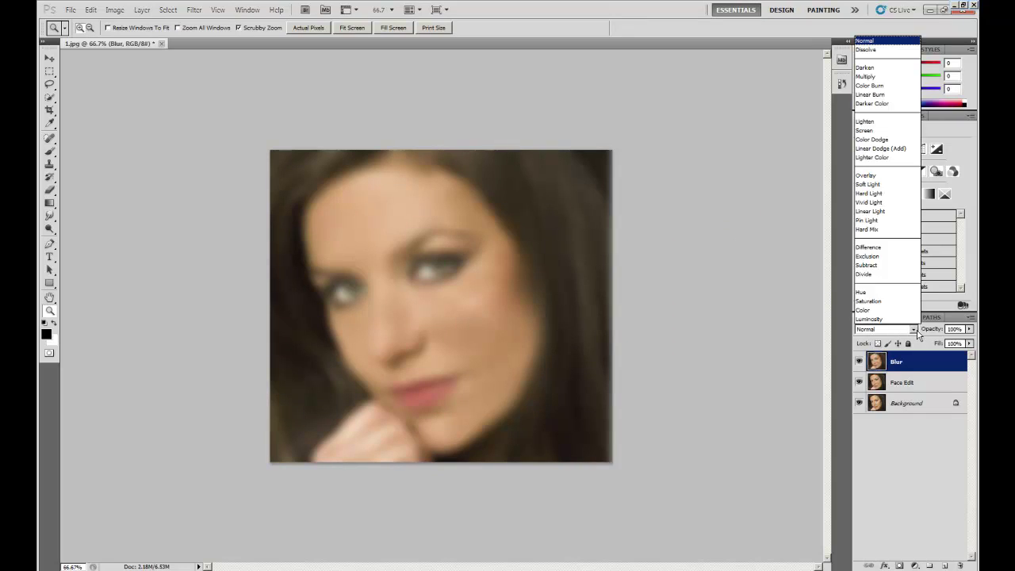
{"action": "left_click", "coordinate": [897, 185]}
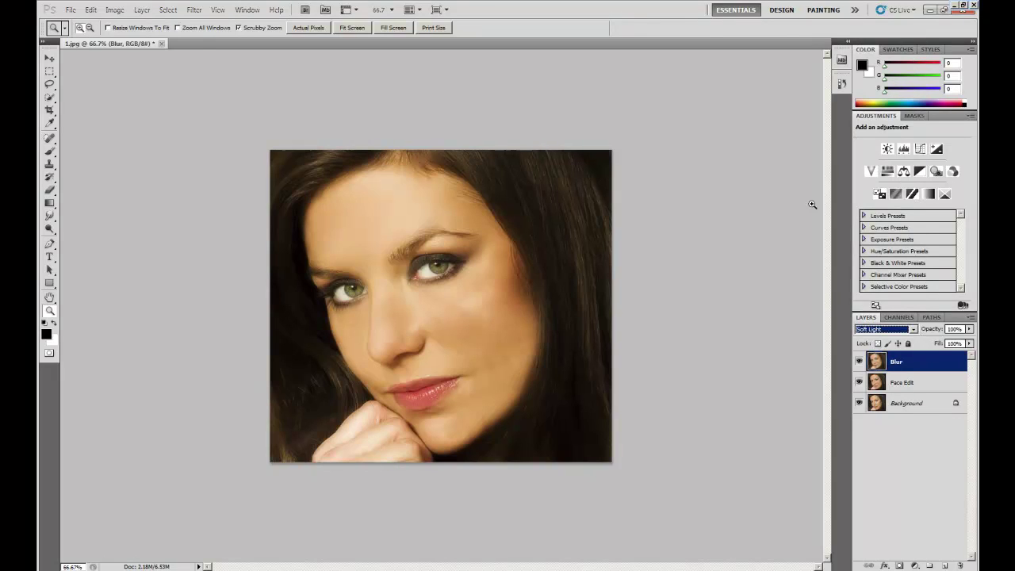
Examine the softened skin on the cheeks, nose, forehead and around both eyes at 200% magnification
{"action": "left_click", "coordinate": [401, 263]}
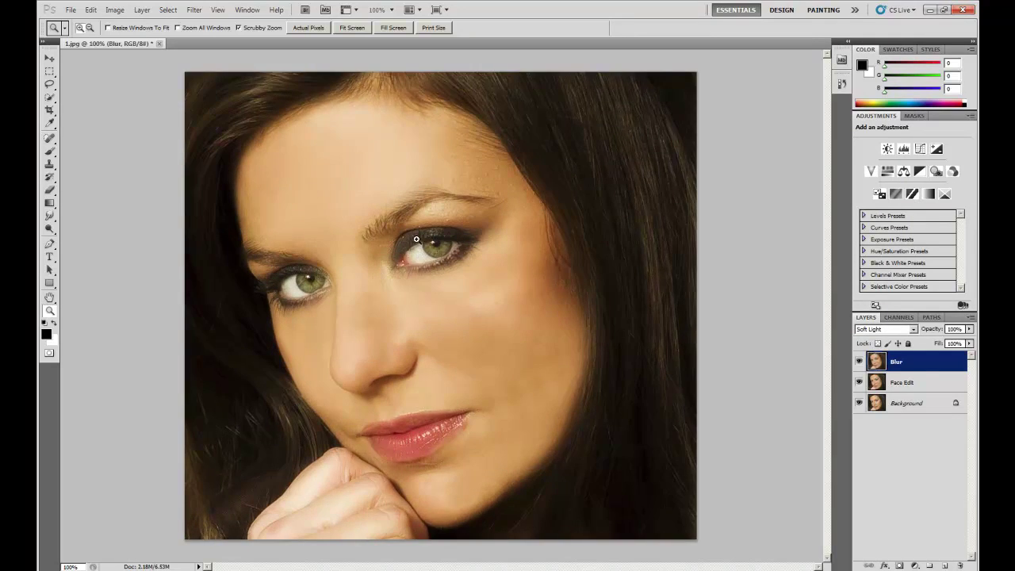
{"action": "left_click", "coordinate": [413, 252]}
{"action": "scroll", "coordinate": [417, 239], "scroll_direction": "down", "scroll_amount": 6}
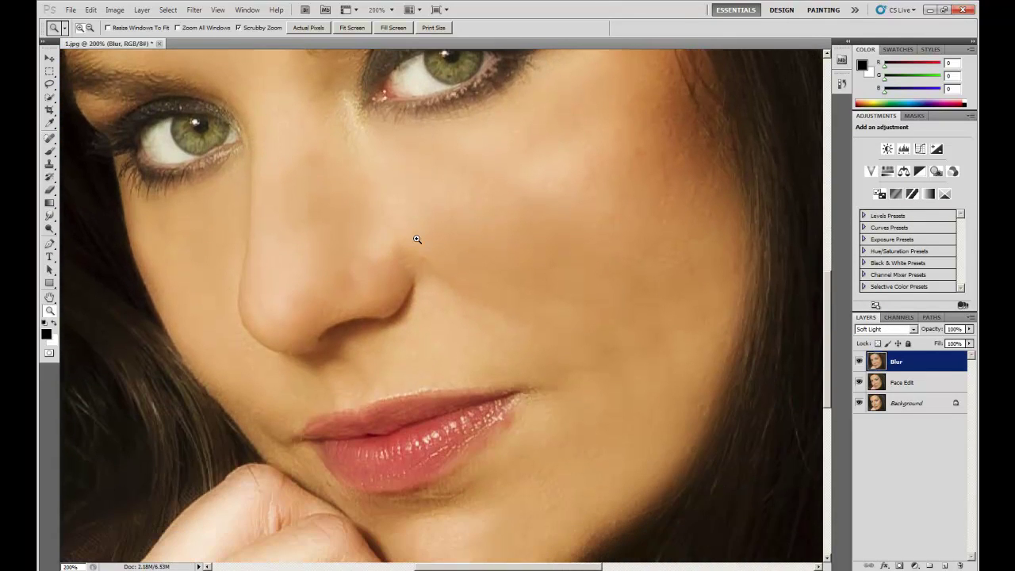
{"action": "scroll", "coordinate": [458, 277], "scroll_direction": "up", "scroll_amount": 3}
{"action": "scroll", "coordinate": [461, 275], "scroll_direction": "up", "scroll_amount": 10}
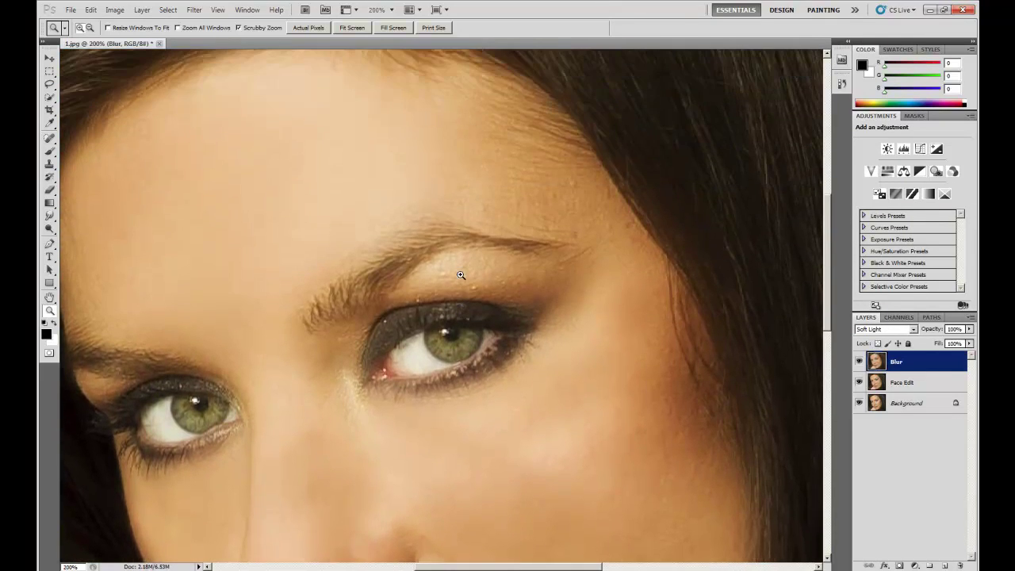
{"action": "key", "text": "h"}
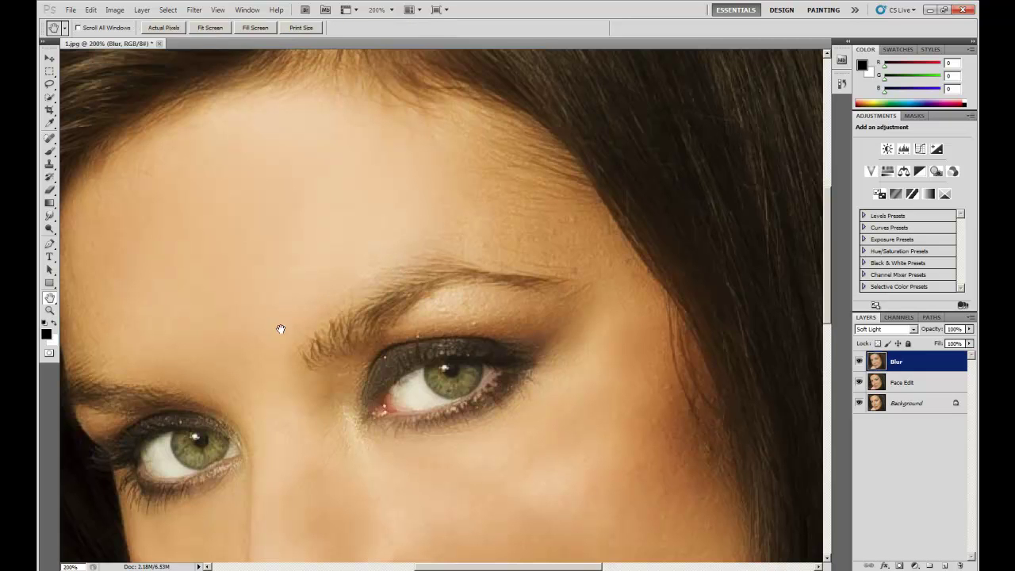
{"action": "left_click_drag", "start_coordinate": [280, 328], "coordinate": [471, 307]}
{"action": "key", "text": "z"}
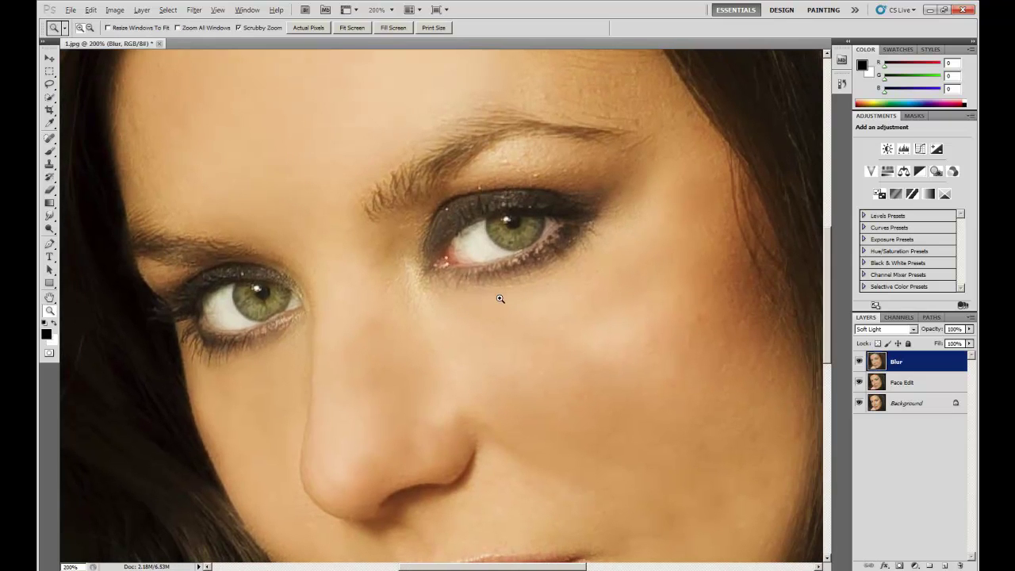
{"action": "left_click", "coordinate": [512, 294], "text": "alt"}
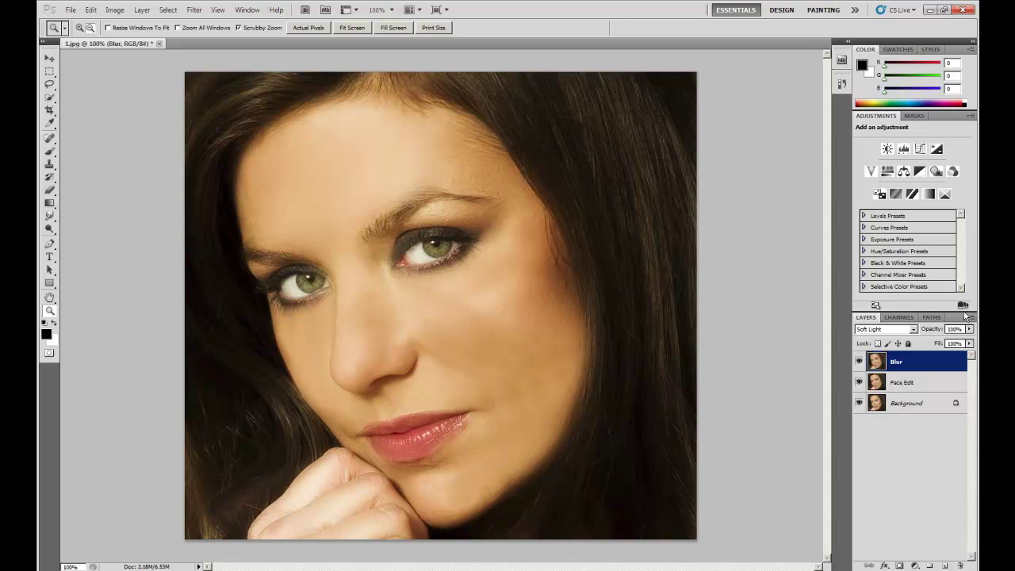
Reduce the Blur layer's opacity to 63%
{"action": "left_click_drag", "start_coordinate": [968, 331], "coordinate": [968, 341]}
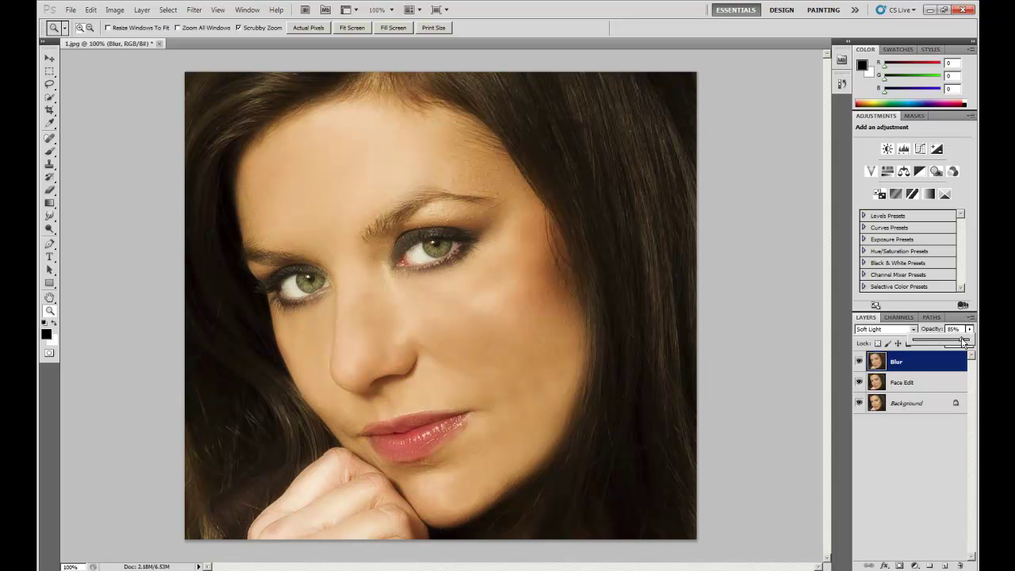
{"action": "left_click_drag", "start_coordinate": [961, 342], "coordinate": [958, 342]}
{"action": "mouse_move", "coordinate": [951, 343]}
{"action": "left_mouse_down"}
{"action": "mouse_move", "coordinate": [902, 343]}
{"action": "mouse_move", "coordinate": [942, 343]}
{"action": "left_mouse_up"}
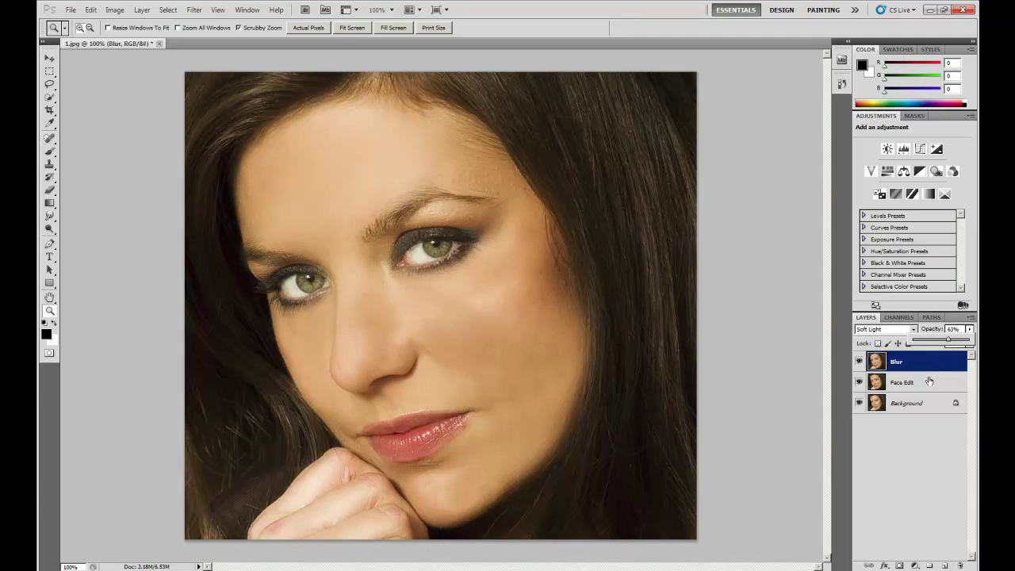
Merge the Blur layer down through Face Edit into the Background so that a single layer remains
{"action": "left_click", "coordinate": [921, 366]}
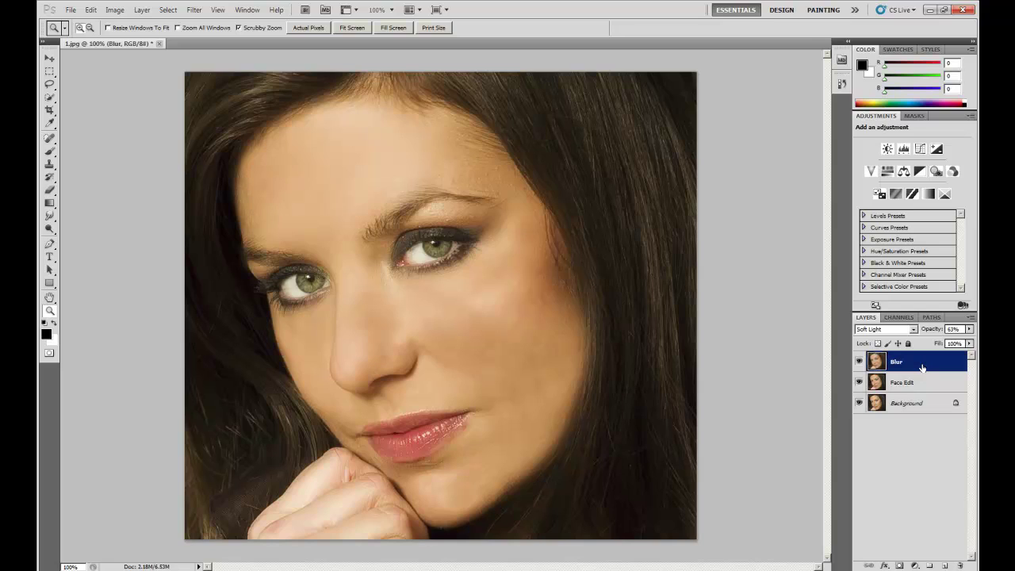
{"action": "key", "text": "ctrl+e"}
{"action": "key", "text": "ctrl+e"}
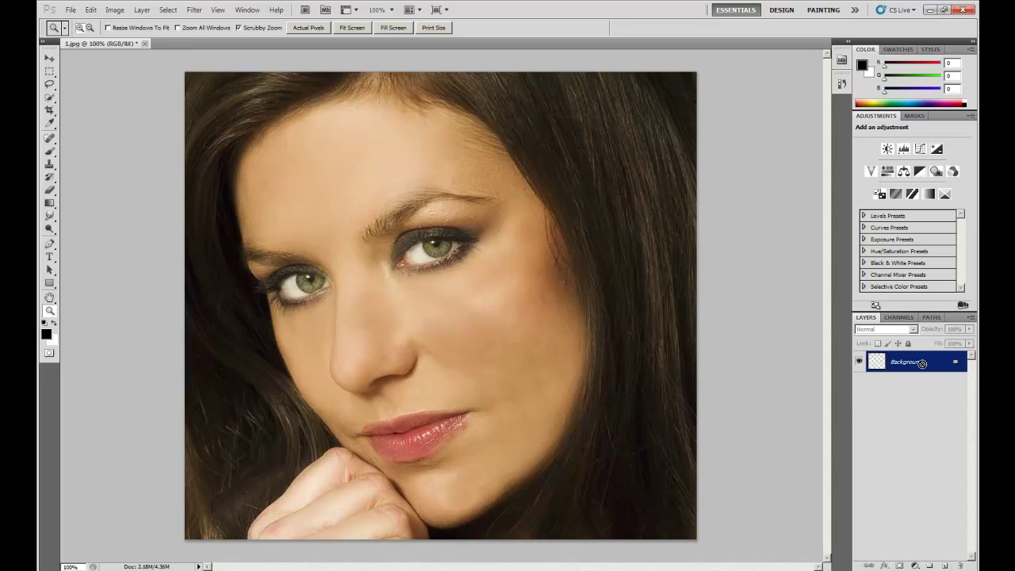
Bring both eyes of the merged portrait into close view at 200%
{"action": "left_click", "coordinate": [413, 311], "text": "alt"}
{"action": "left_click", "coordinate": [432, 271]}
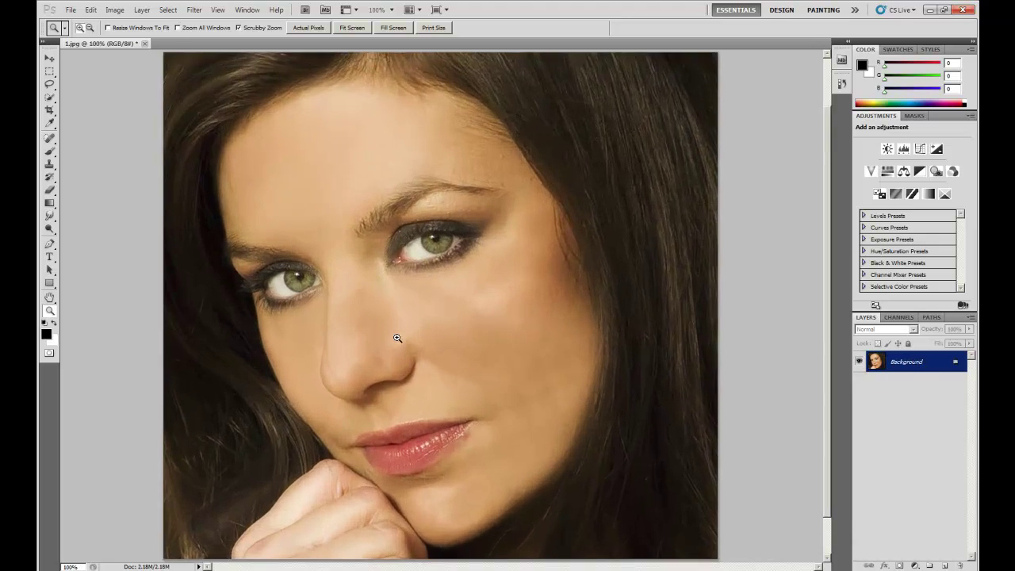
{"action": "left_click", "coordinate": [481, 262]}
{"action": "key", "text": "h"}
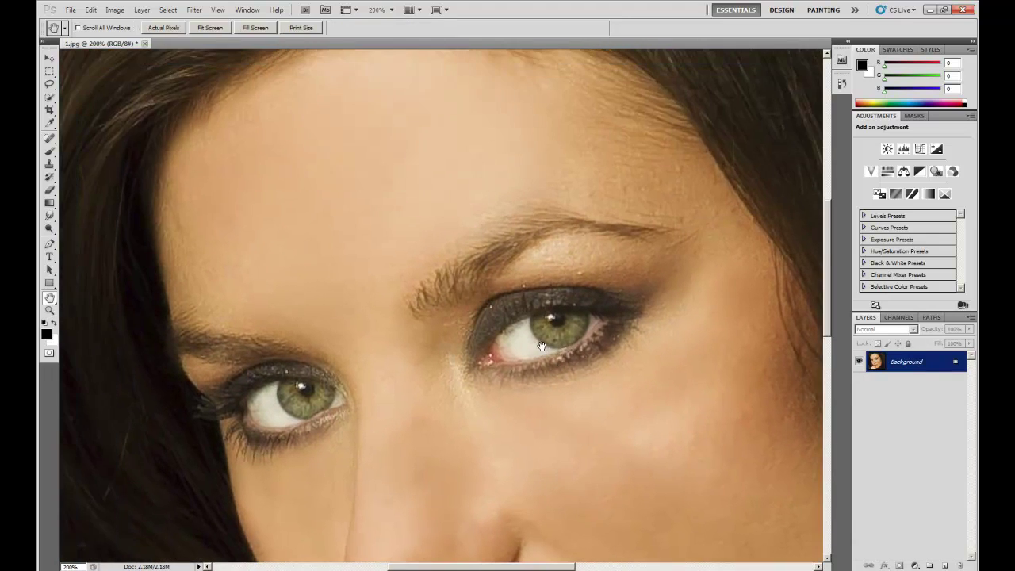